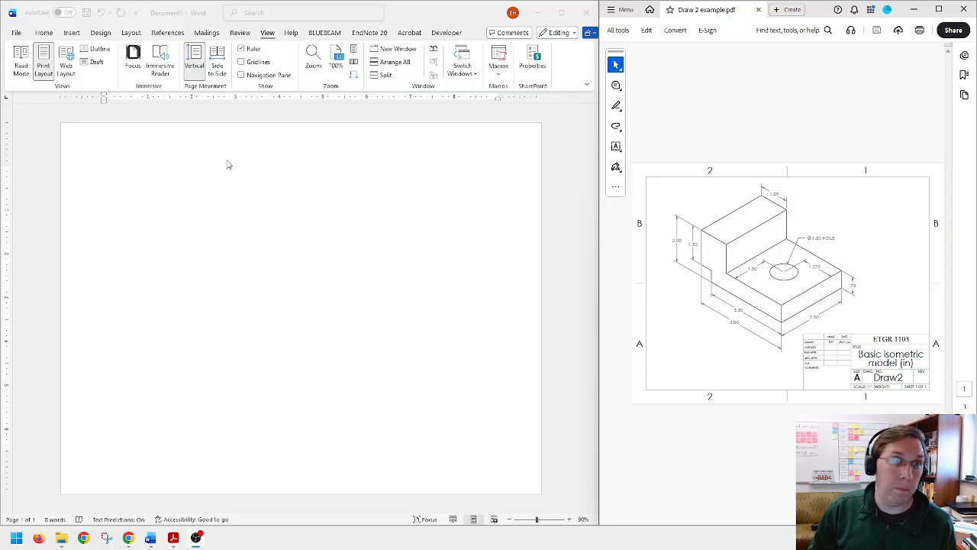
# Step: Draw a short horizontal line about 0.54 in long near the lower-left corner of the blank page
pyautogui.click(48, 36)
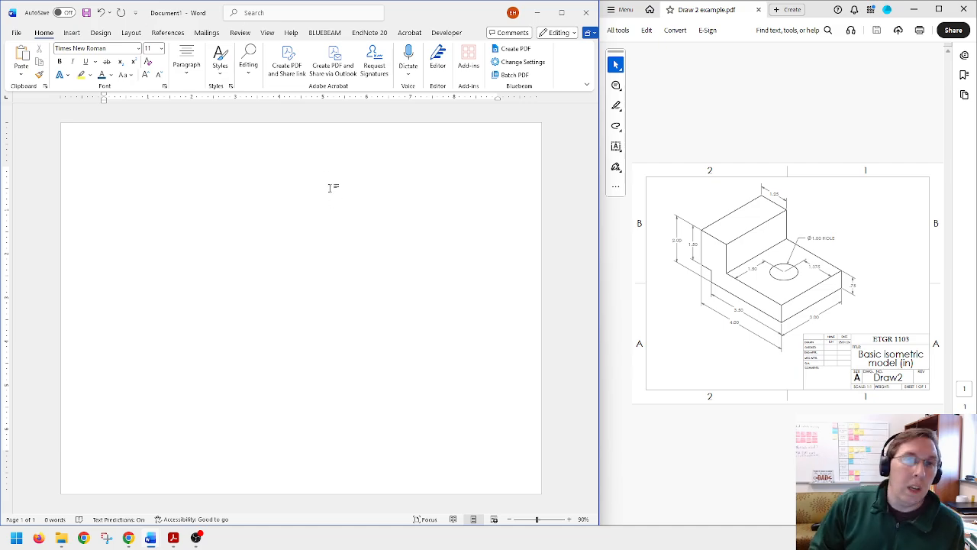
pyautogui.click(72, 33)
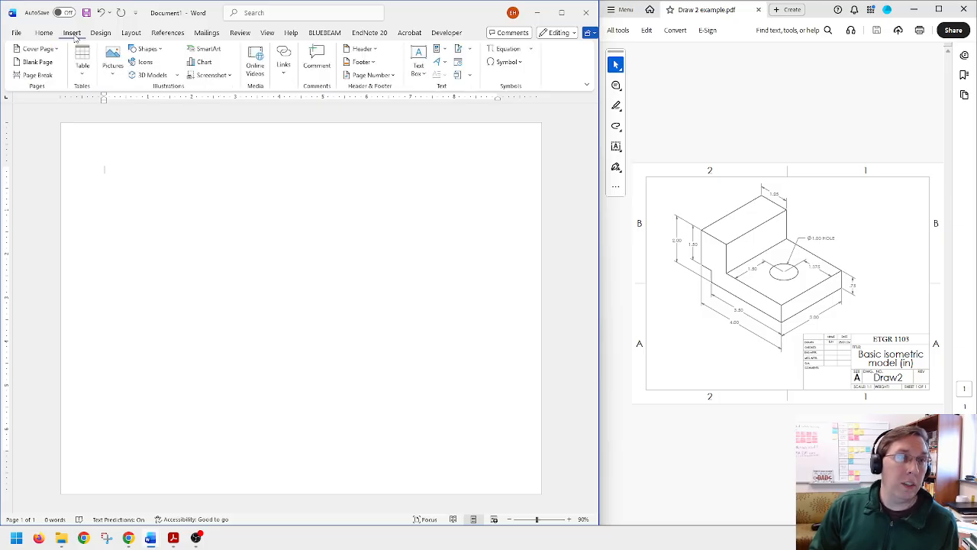
pyautogui.click(157, 49)
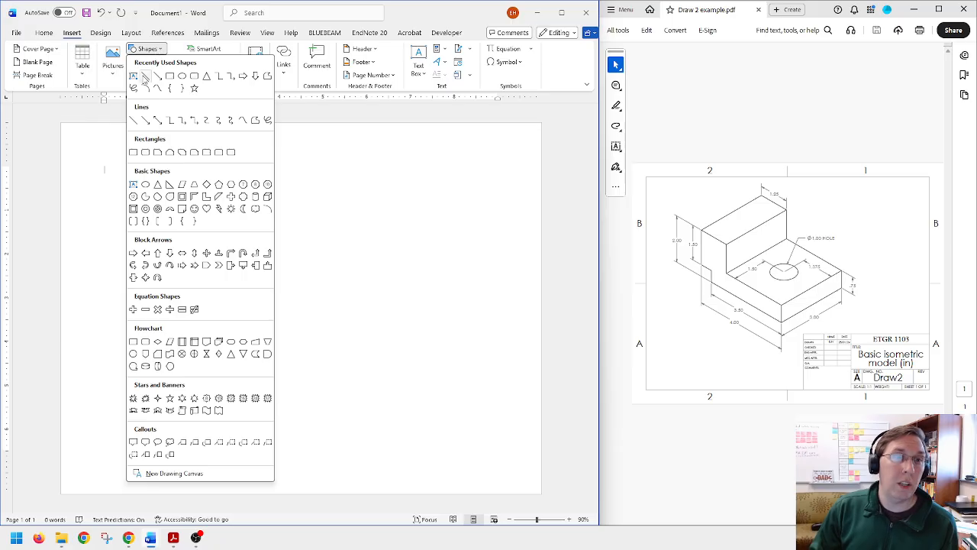
pyautogui.click(145, 76)
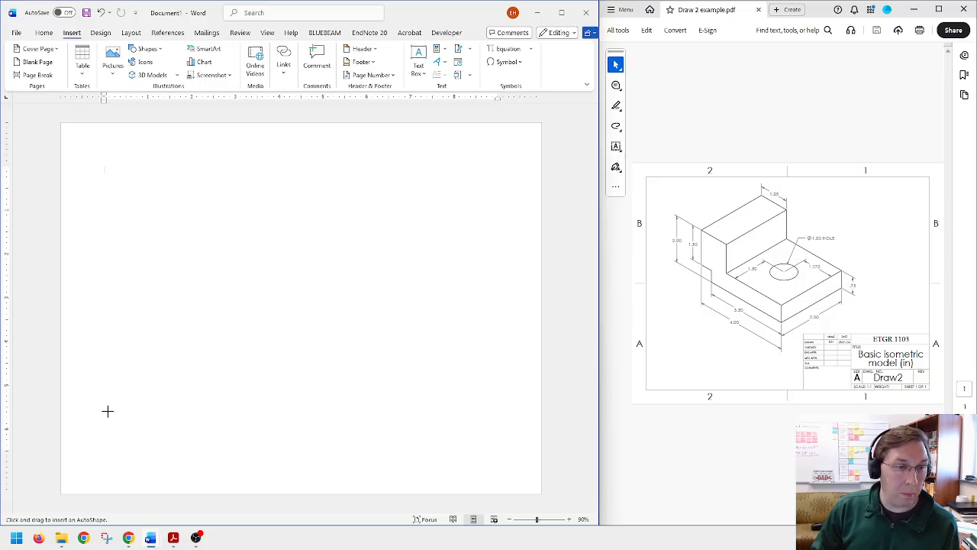
pyautogui.moveTo(106, 412); pyautogui.dragTo(128, 412)
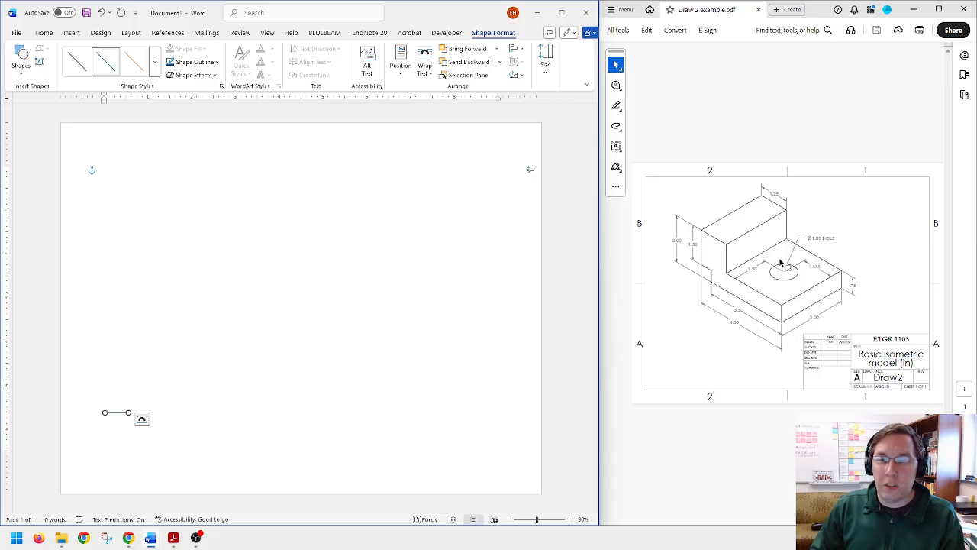
# Step: Set the short horizontal line's width to 0.5 in and deselect it
pyautogui.click(545, 63)
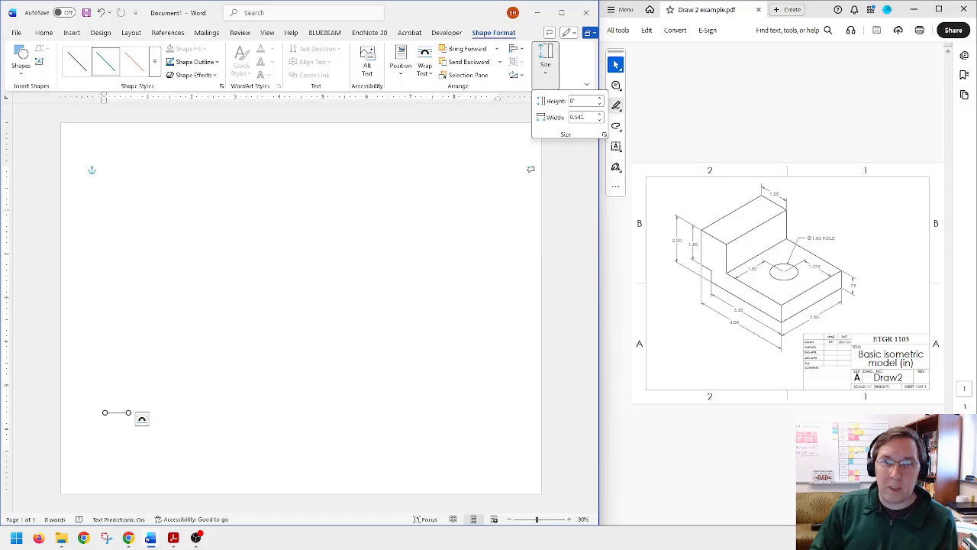
pyautogui.click(585, 117)
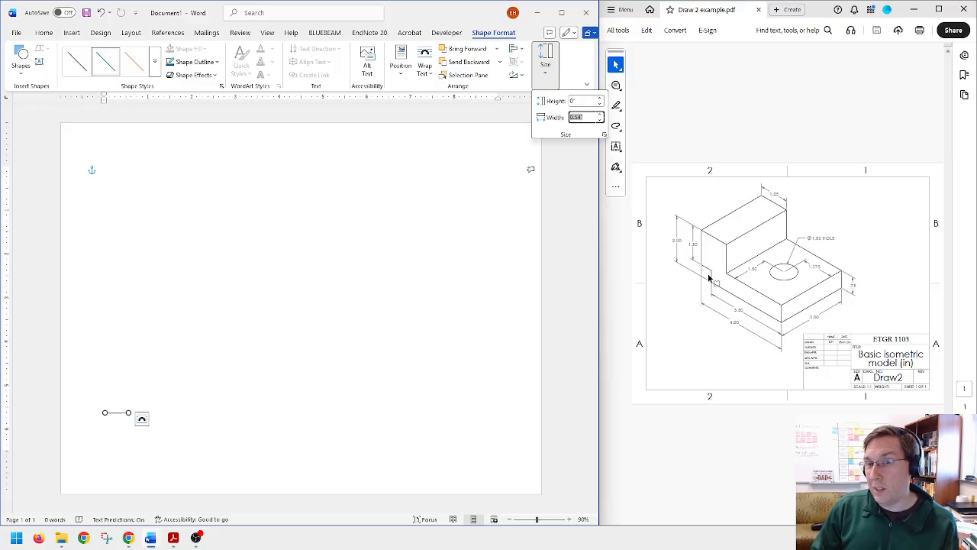
pyautogui.click(585, 117)
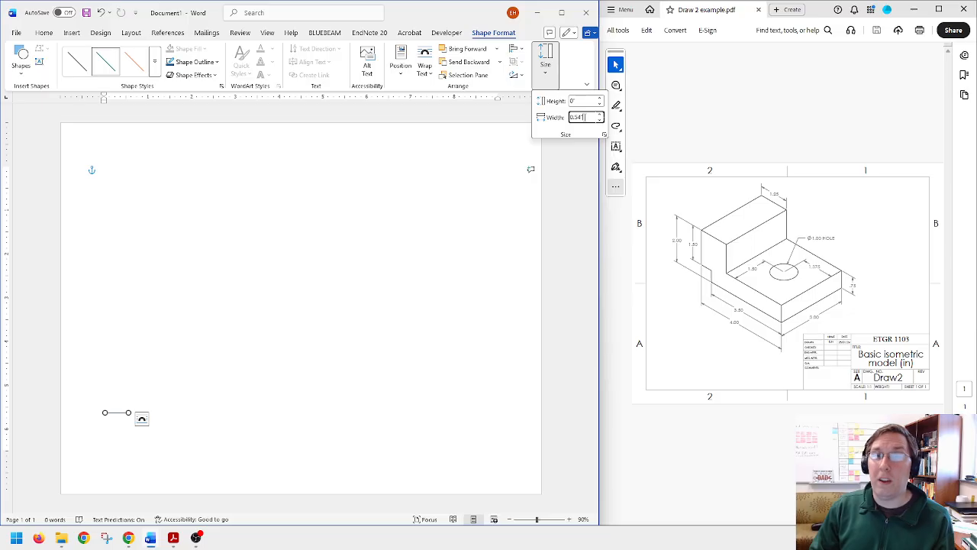
pyautogui.moveTo(585, 117); pyautogui.dragTo(558, 124)
pyautogui.write('.5')
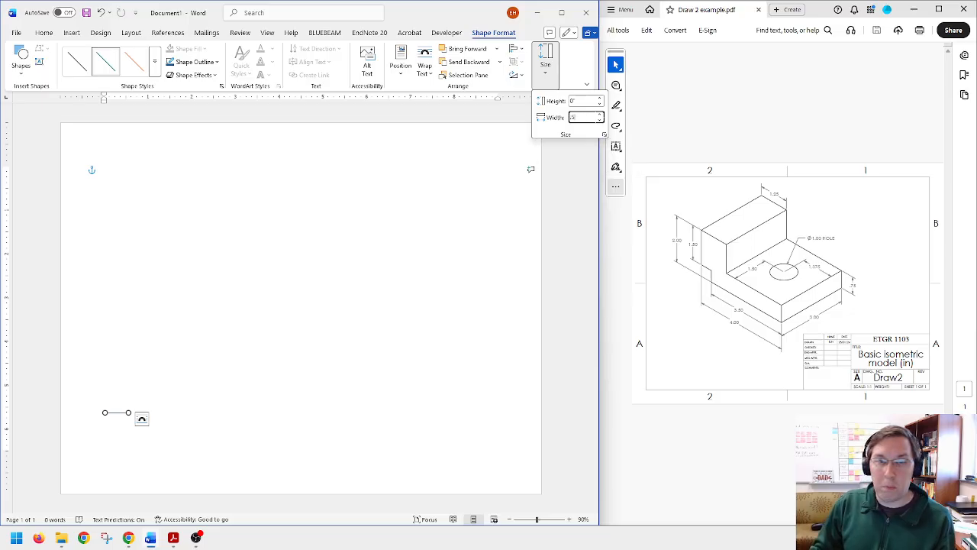
pyautogui.press('Return')
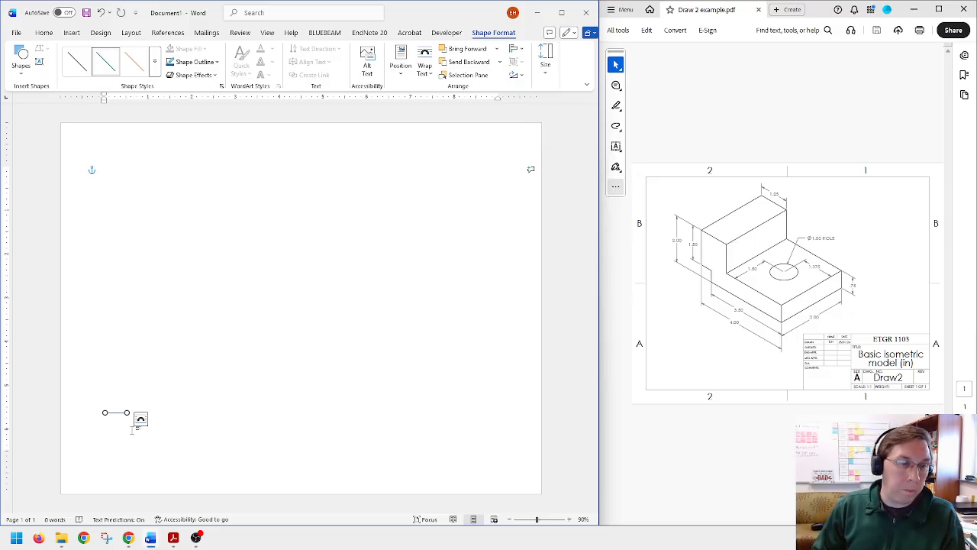
pyautogui.click(144, 421)
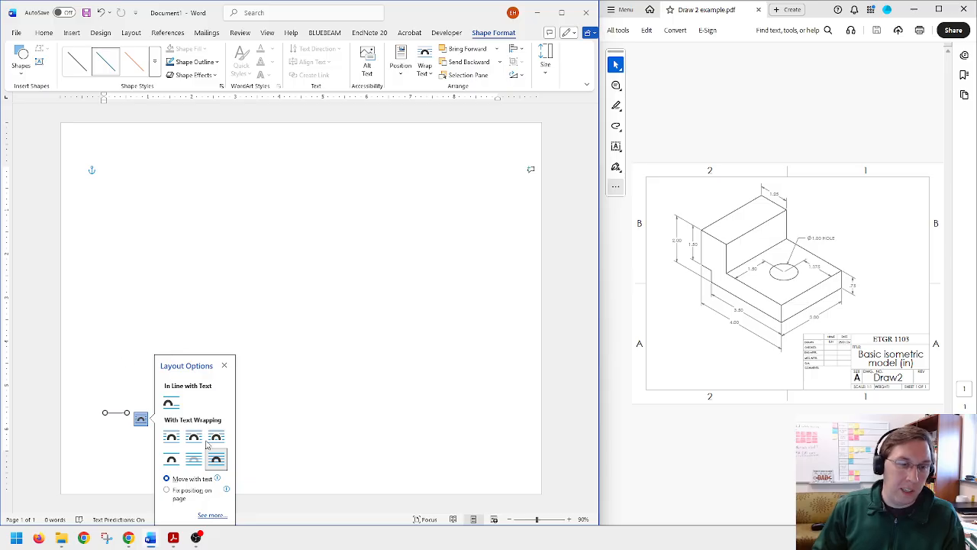
pyautogui.click(118, 367)
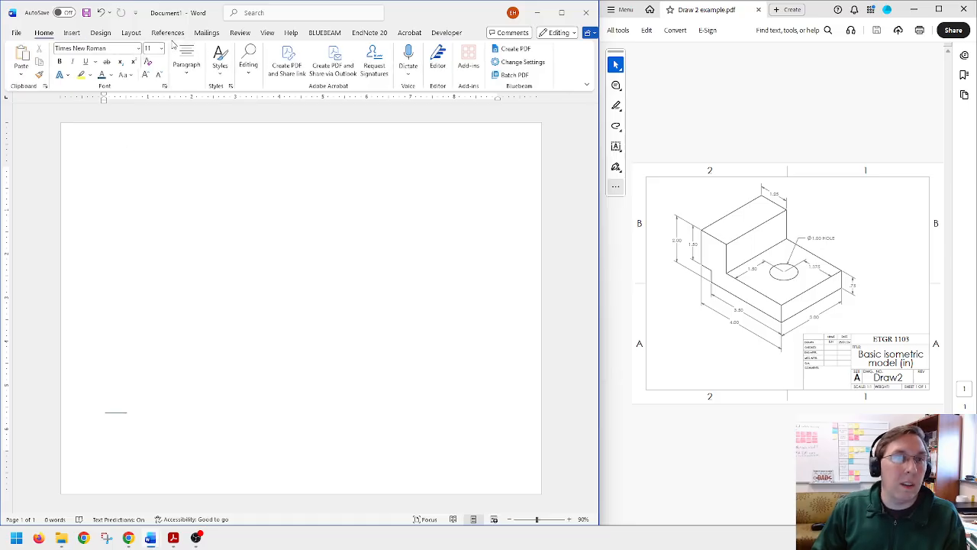
# Step: Draw a vertical line about 0.47 in long downward from the right end of the short horizontal line
pyautogui.click(72, 33)
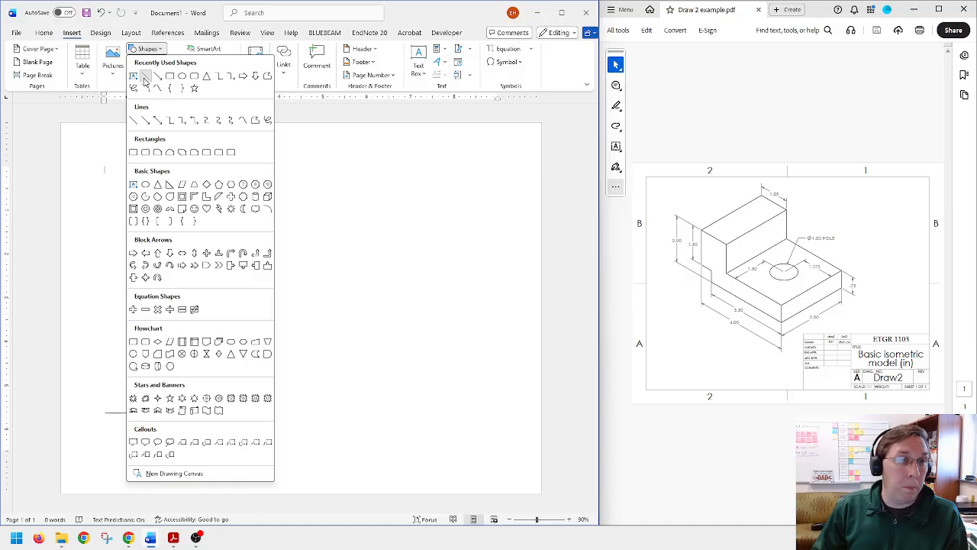
pyautogui.click(145, 75)
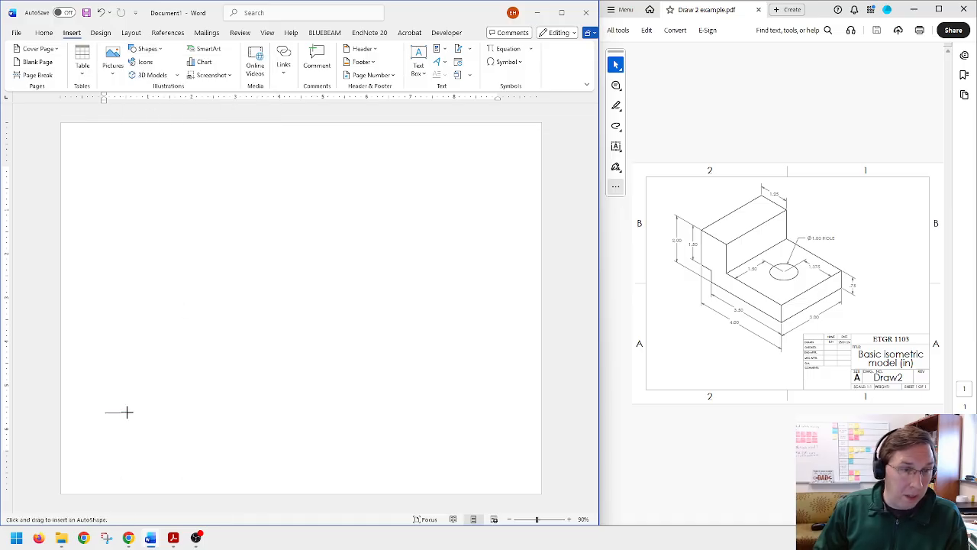
pyautogui.moveTo(127, 413); pyautogui.dragTo(128, 413)
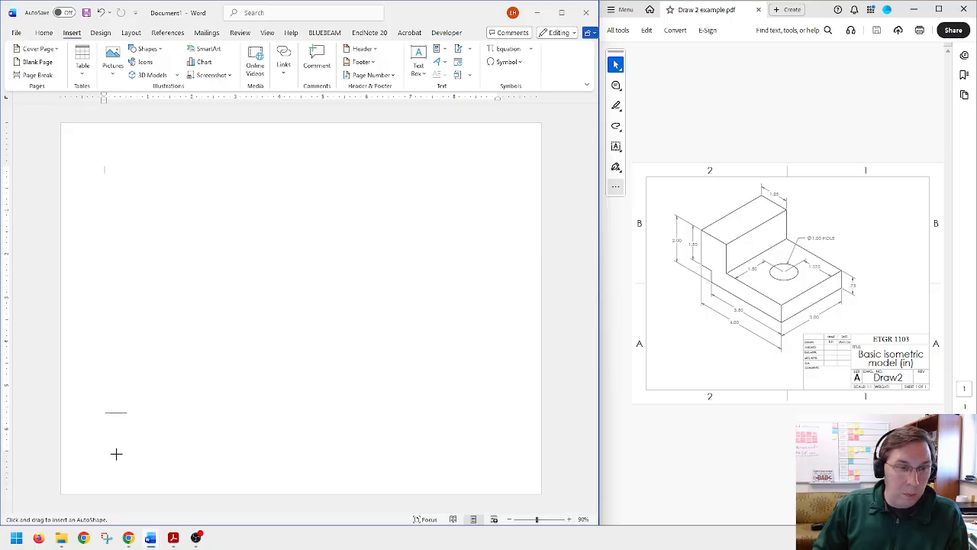
pyautogui.keyDown('ctrl'); pyautogui.scroll(2, 115, 415); pyautogui.keyUp('ctrl')
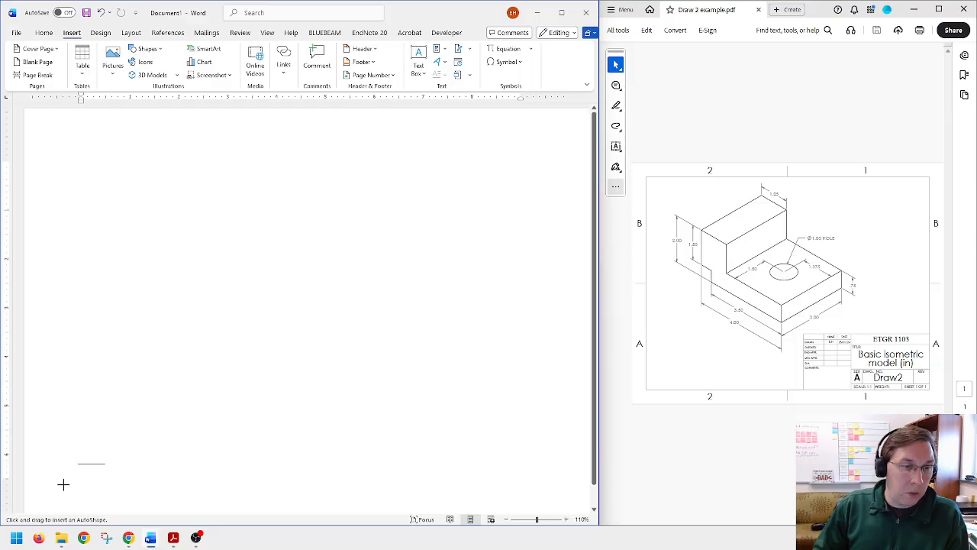
pyautogui.keyDown('ctrl'); pyautogui.scroll(1, 63, 485); pyautogui.keyUp('ctrl')
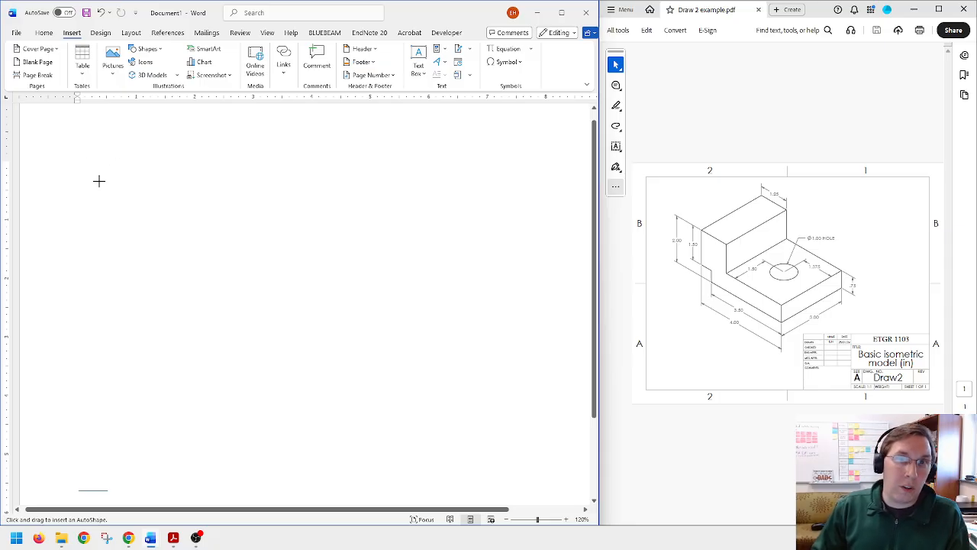
pyautogui.scroll(-3, 98, 181)
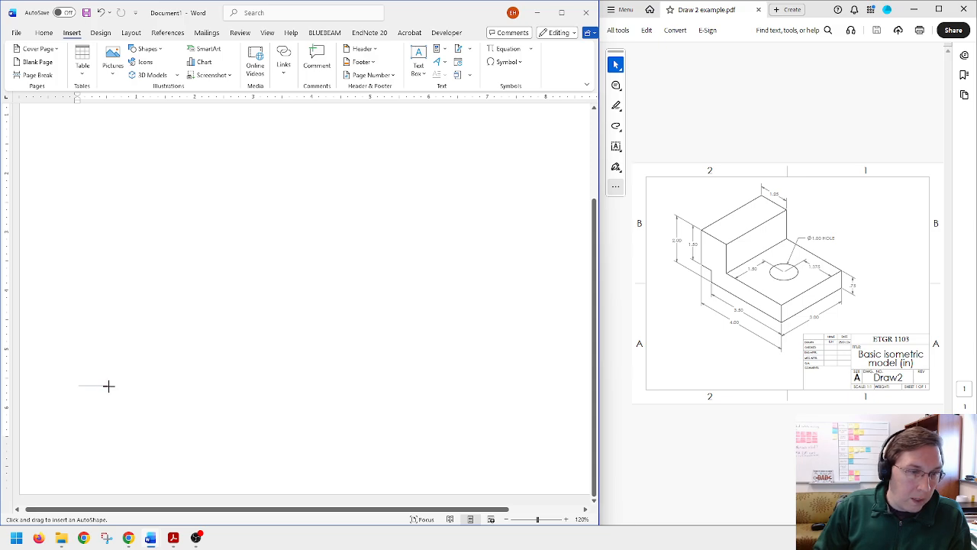
pyautogui.moveTo(108, 385); pyautogui.dragTo(108, 413)
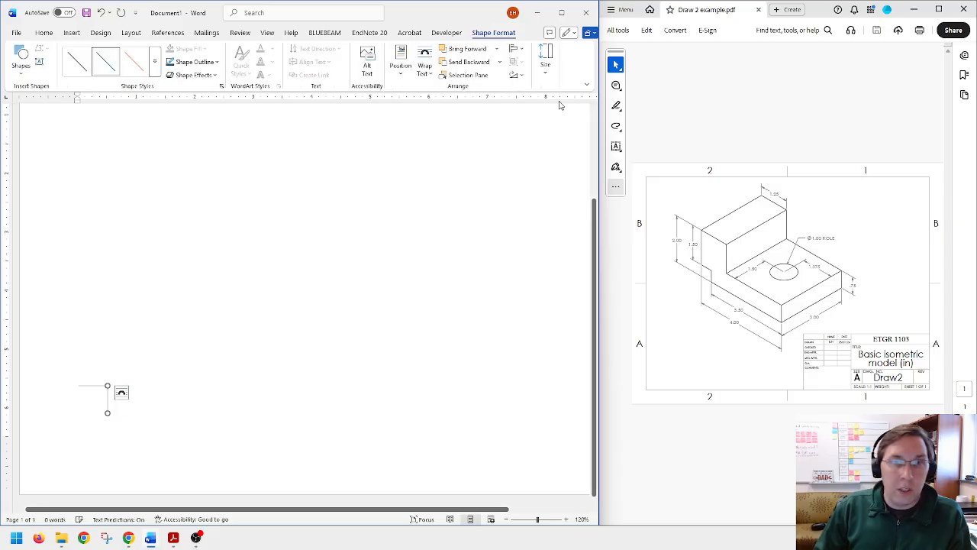
# Step: Set the vertical line's height to 0.5 in and check how it meets the short horizontal line
pyautogui.click(546, 61)
pyautogui.doubleClick(594, 101)
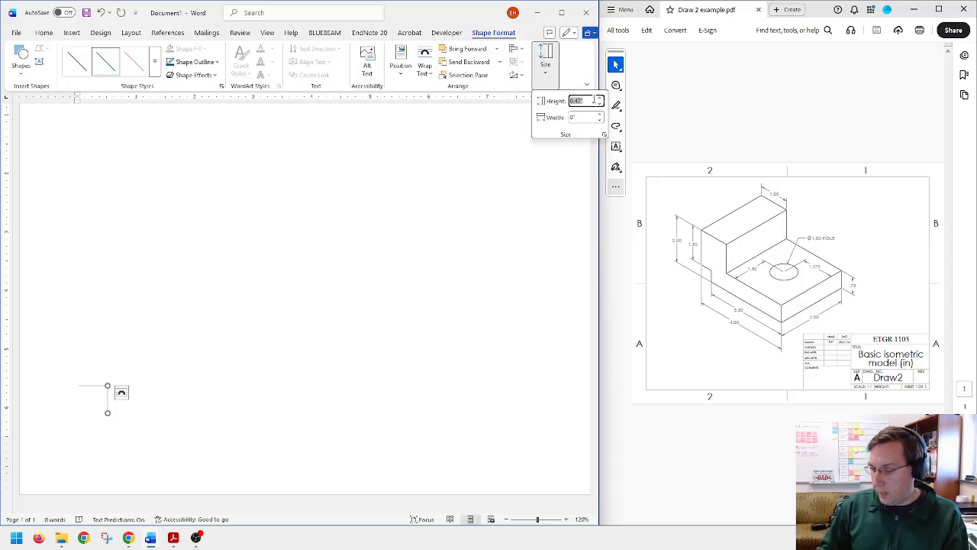
pyautogui.write('0.5')
pyautogui.press('Return')
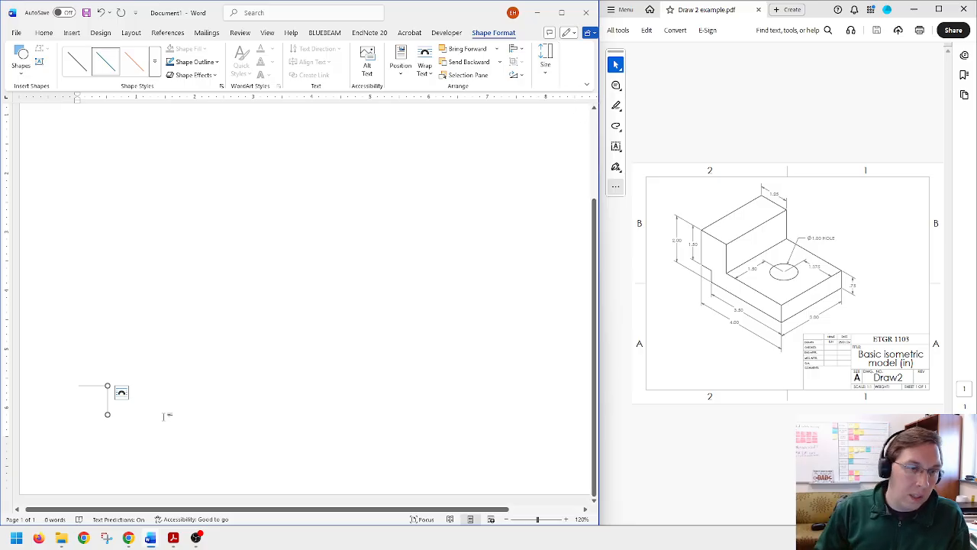
pyautogui.click(96, 385)
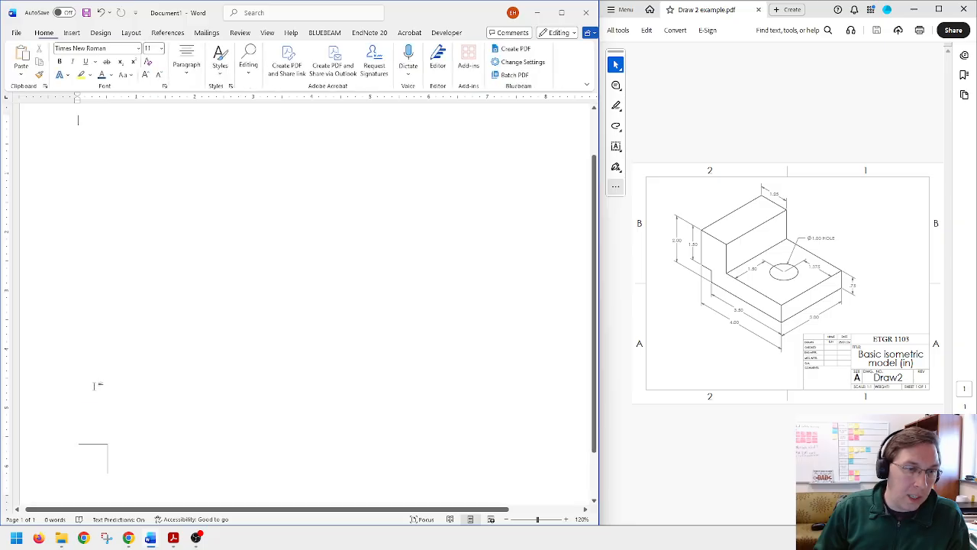
pyautogui.click(98, 444)
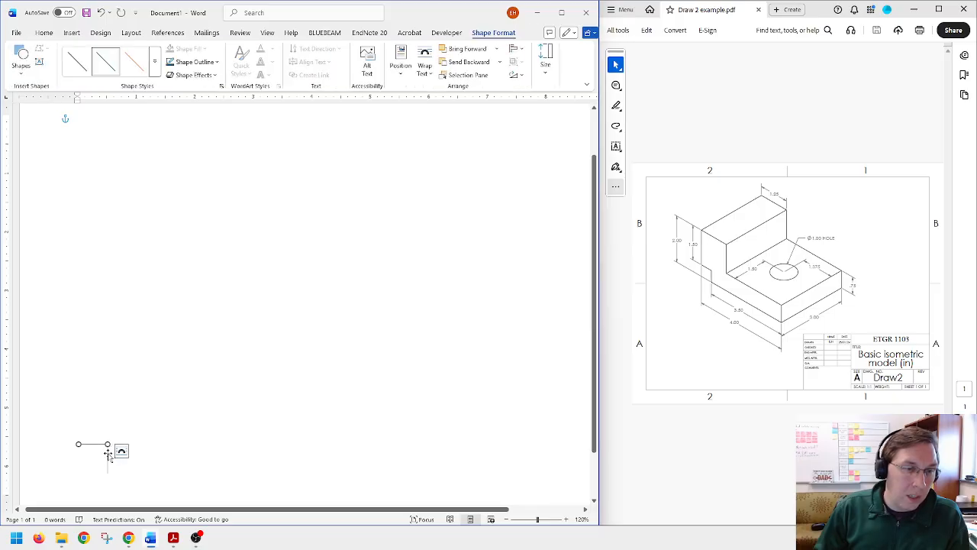
pyautogui.click(108, 458)
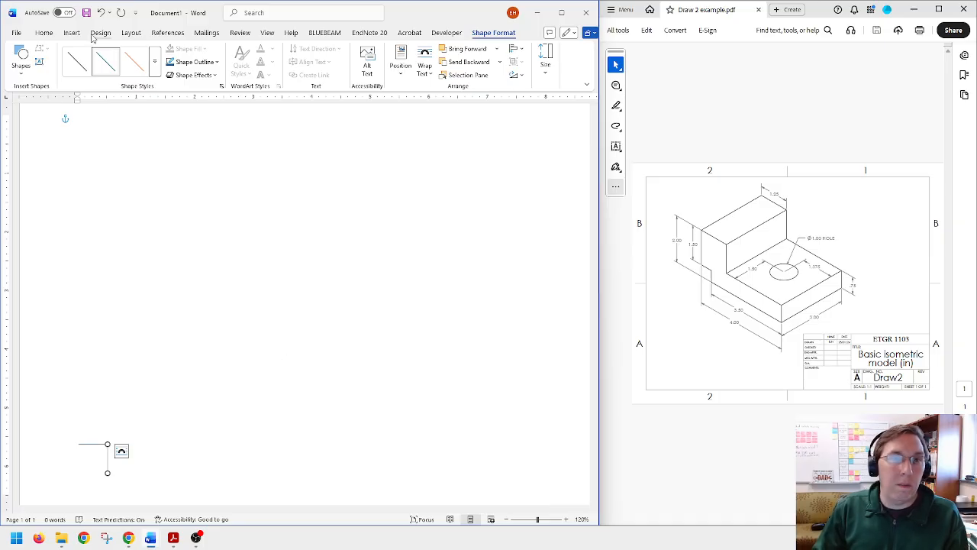
# Step: Draw a horizontal line rightward from the lower end of the vertical line and set its width to 3.5 in
pyautogui.click(21, 61)
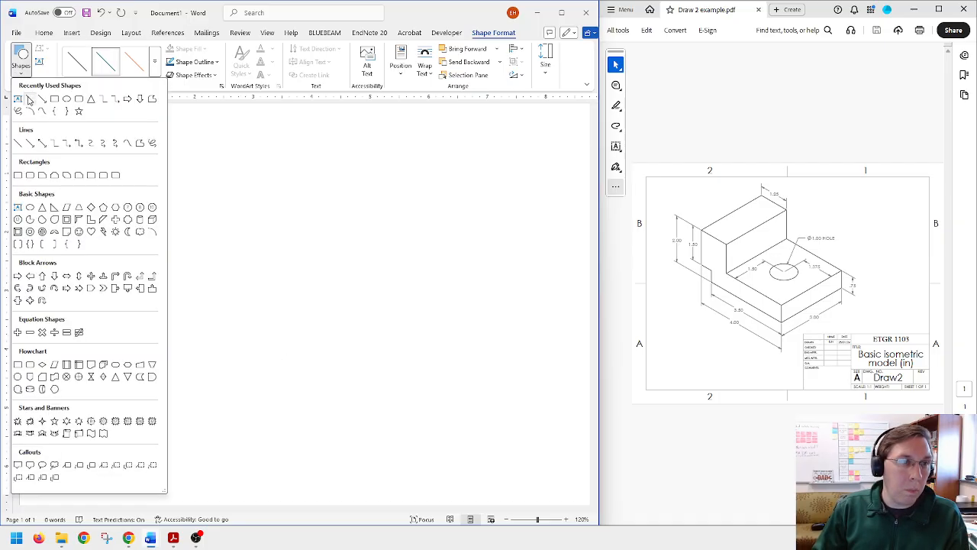
pyautogui.click(29, 99)
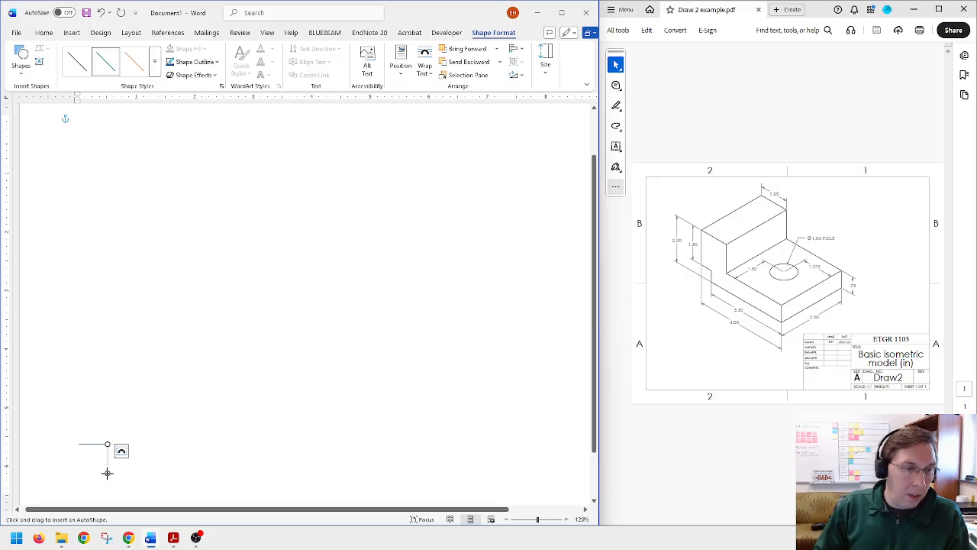
pyautogui.moveTo(107, 472); pyautogui.dragTo(242, 472)
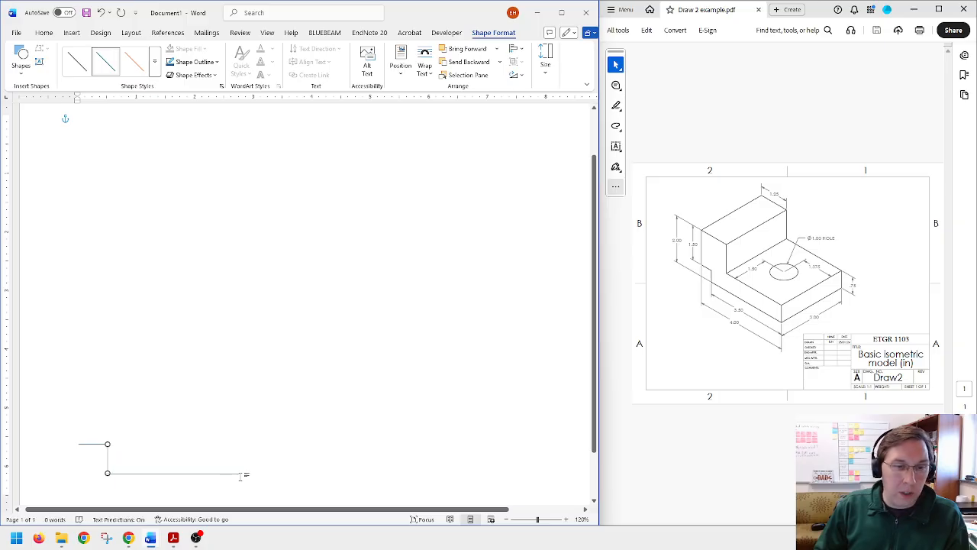
pyautogui.click(545, 61)
pyautogui.click(587, 116)
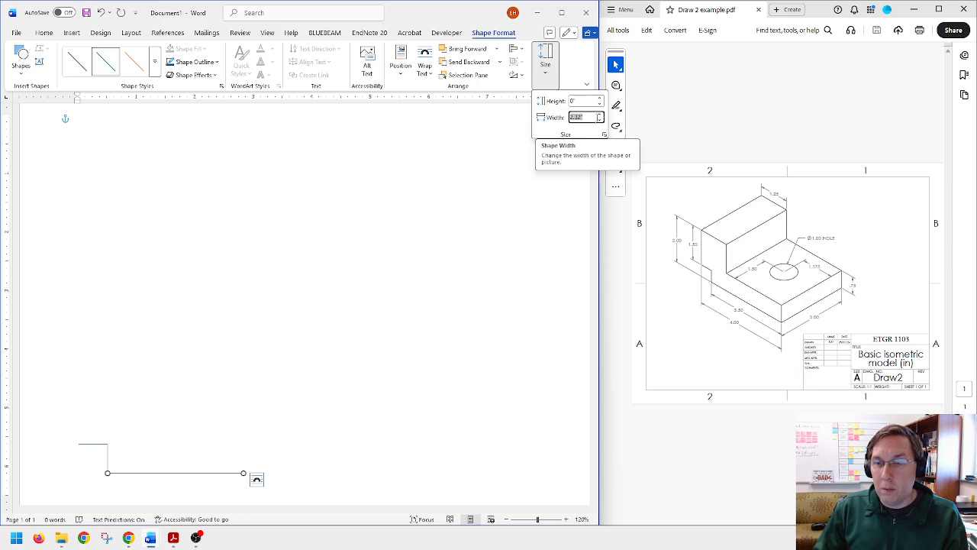
pyautogui.write('3.5')
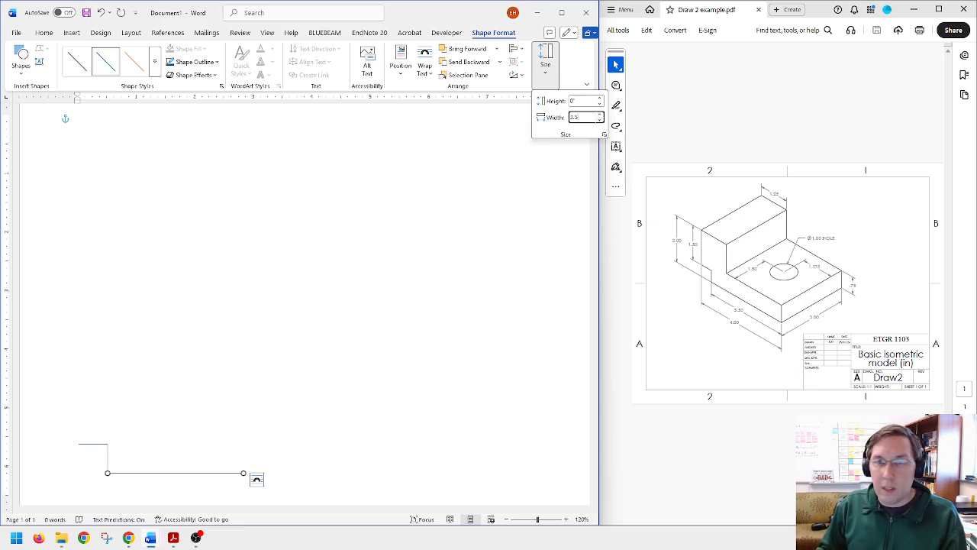
pyautogui.press('Return')
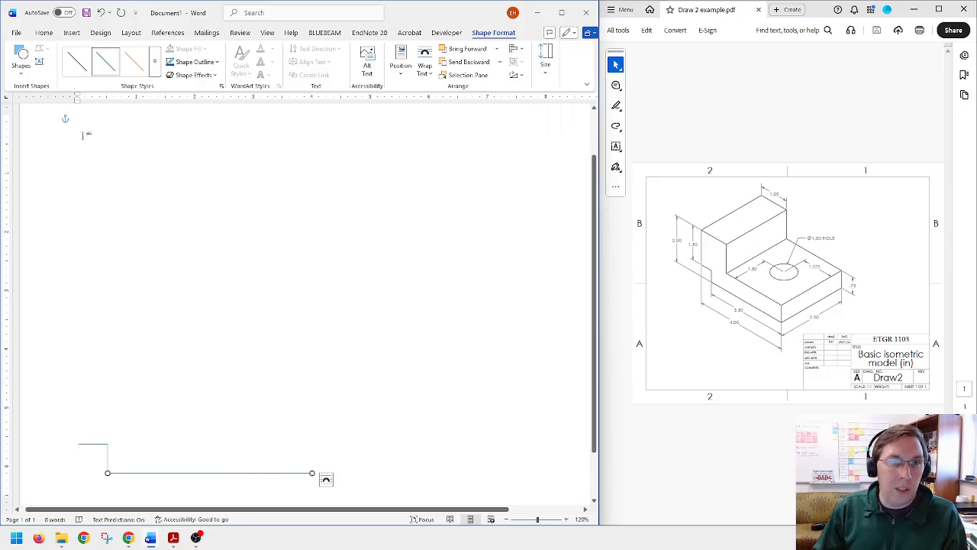
# Step: Draw a vertical line upward from the right end of the 3.5 in line and set its height to 0.75 in
pyautogui.click(22, 65)
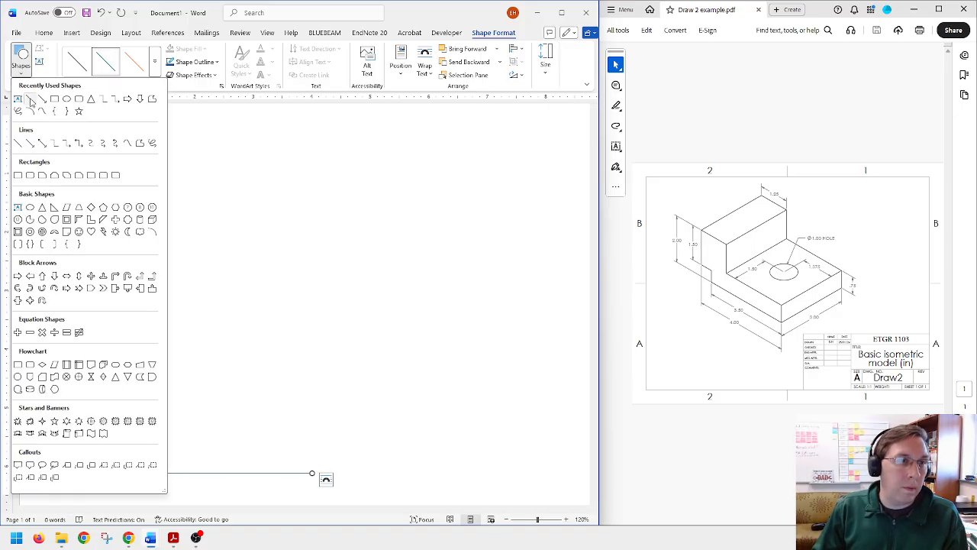
pyautogui.click(30, 98)
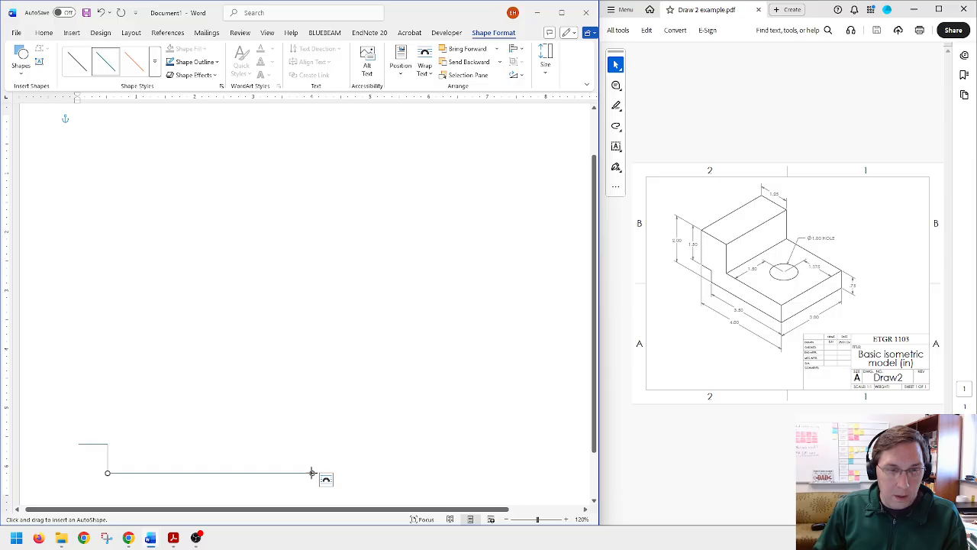
pyautogui.moveTo(311, 473); pyautogui.dragTo(312, 440)
pyautogui.click(545, 62)
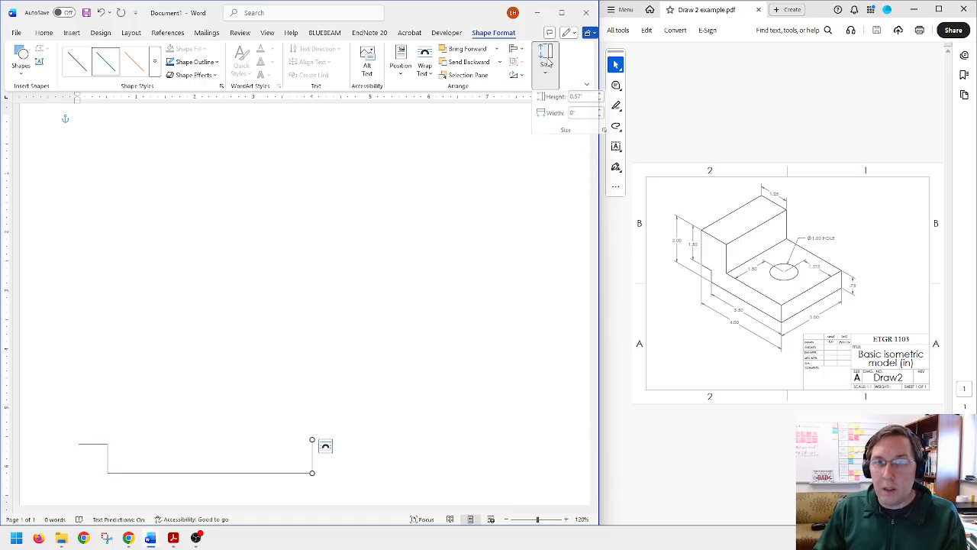
pyautogui.click(597, 101)
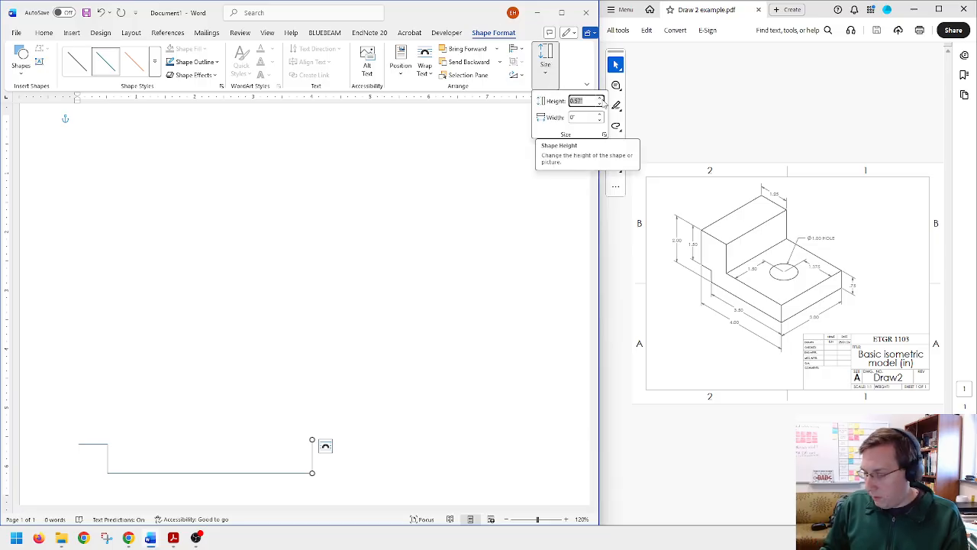
pyautogui.write('.75')
pyautogui.press('Return')
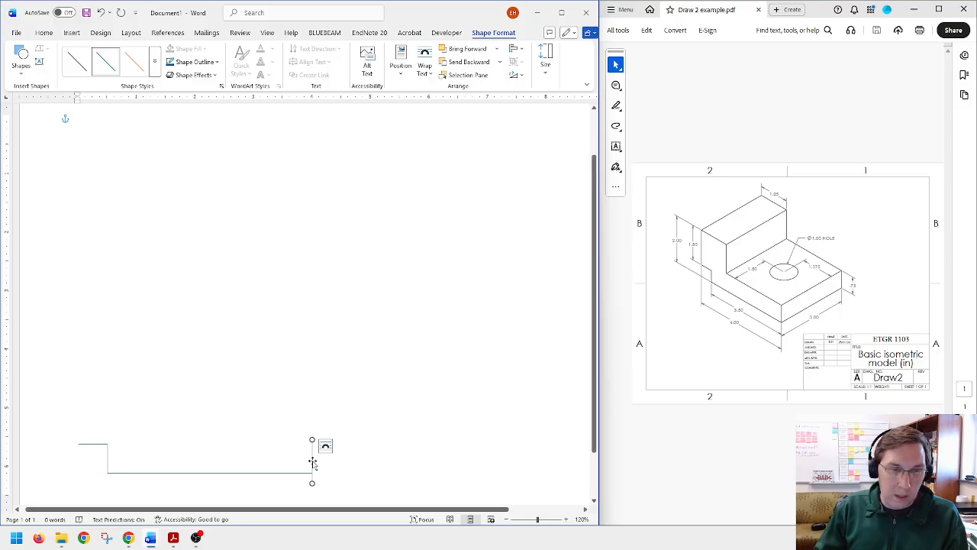
# Step: Move the 0.75 in vertical line up onto the 3.5 in line's right end and draw a roughly 2.27 in horizontal line leftward from its top
pyautogui.moveTo(312, 461); pyautogui.dragTo(312, 452)
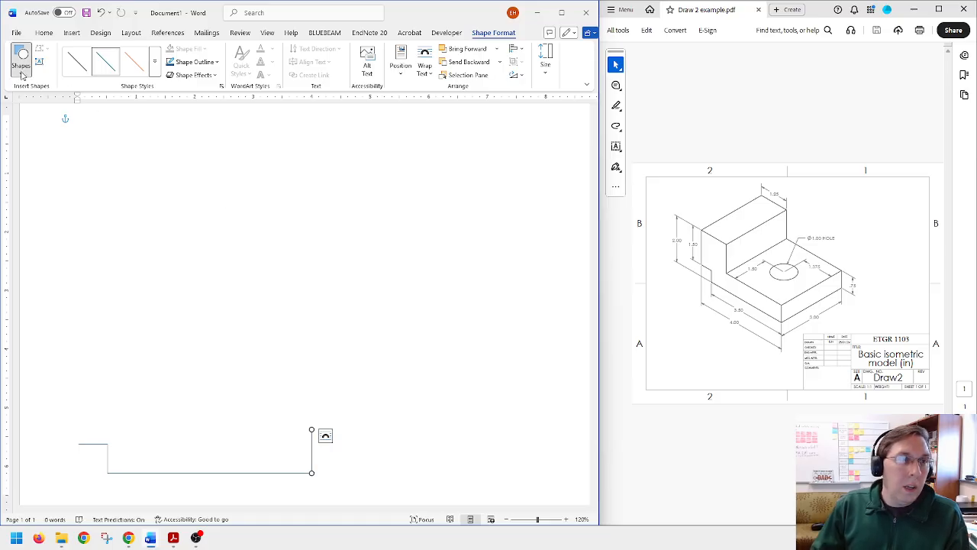
pyautogui.click(21, 67)
pyautogui.click(36, 107)
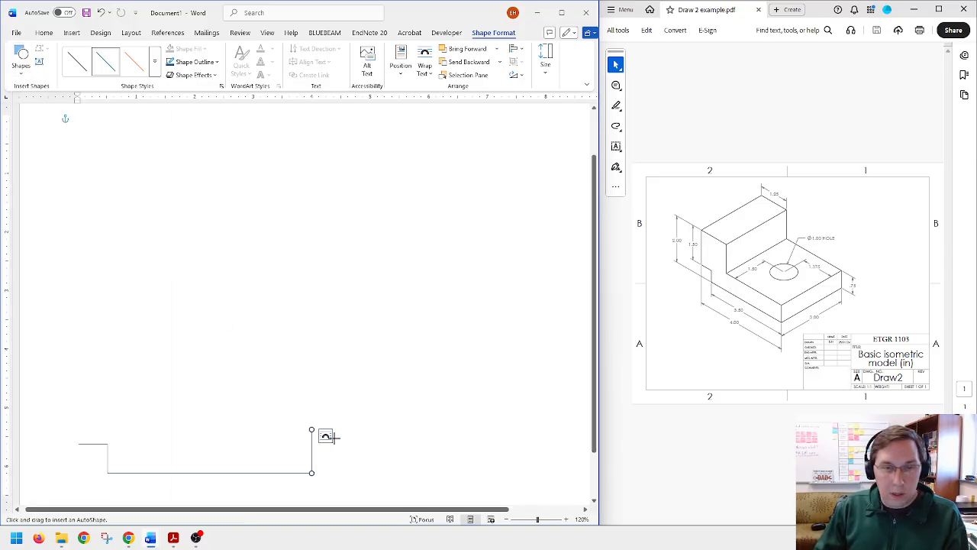
pyautogui.moveTo(311, 429); pyautogui.dragTo(178, 429)
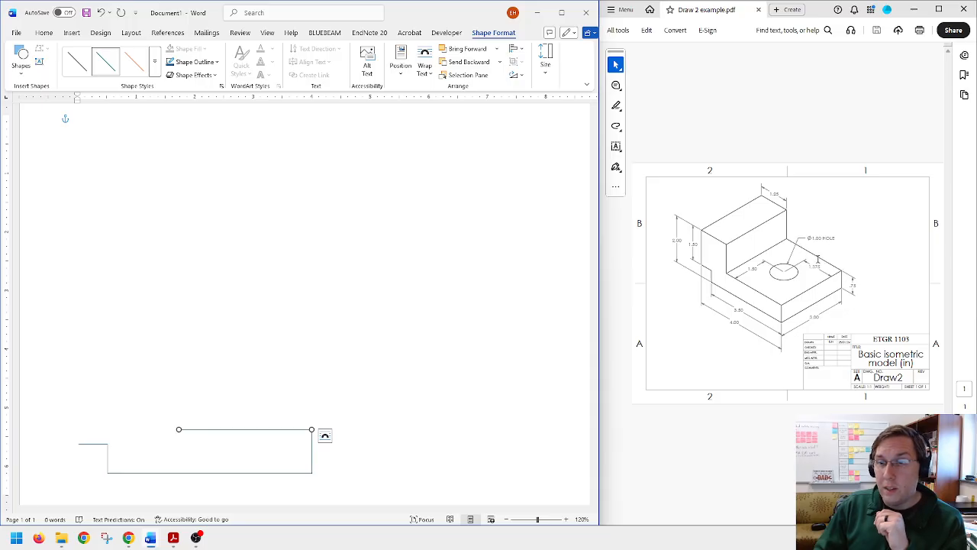
# Step: Set the upper horizontal line's width to 2.75 in and shift it left so its right end meets the 0.75 in vertical line
pyautogui.click(545, 57)
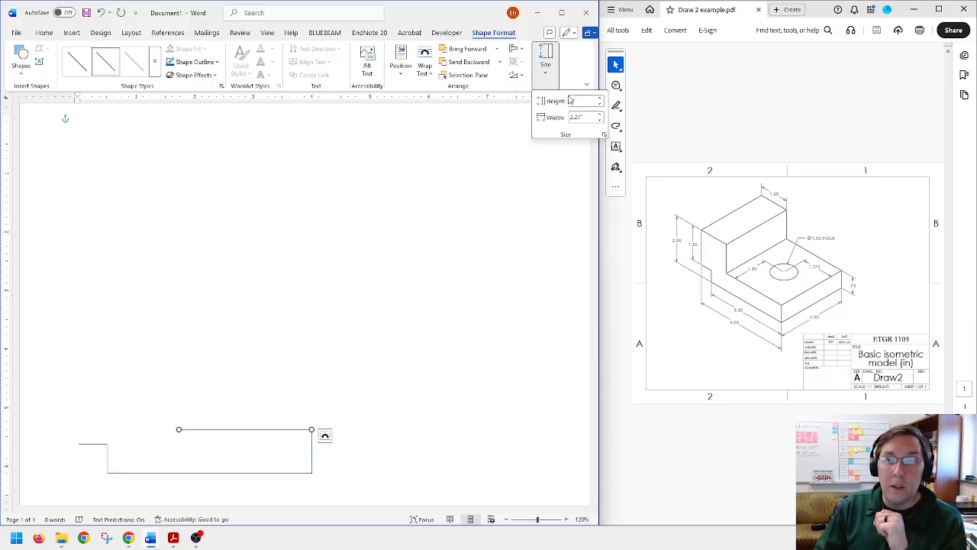
pyautogui.doubleClick(586, 117)
pyautogui.write('2.7')
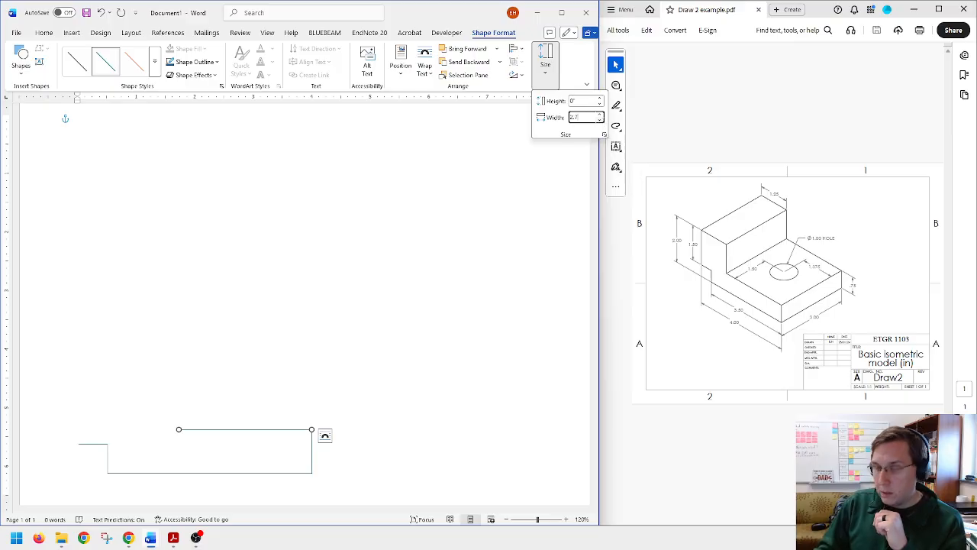
pyautogui.press('Return')
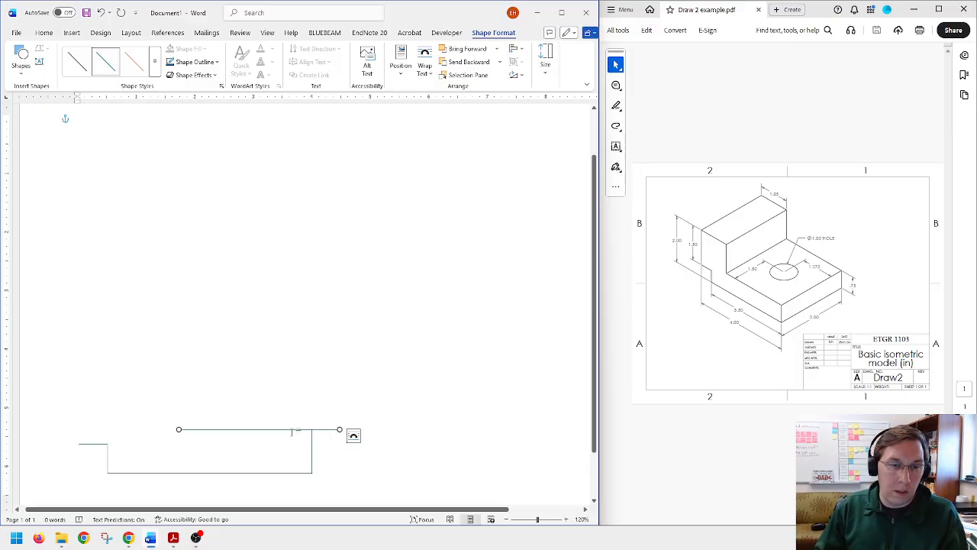
pyautogui.press('ctrl')
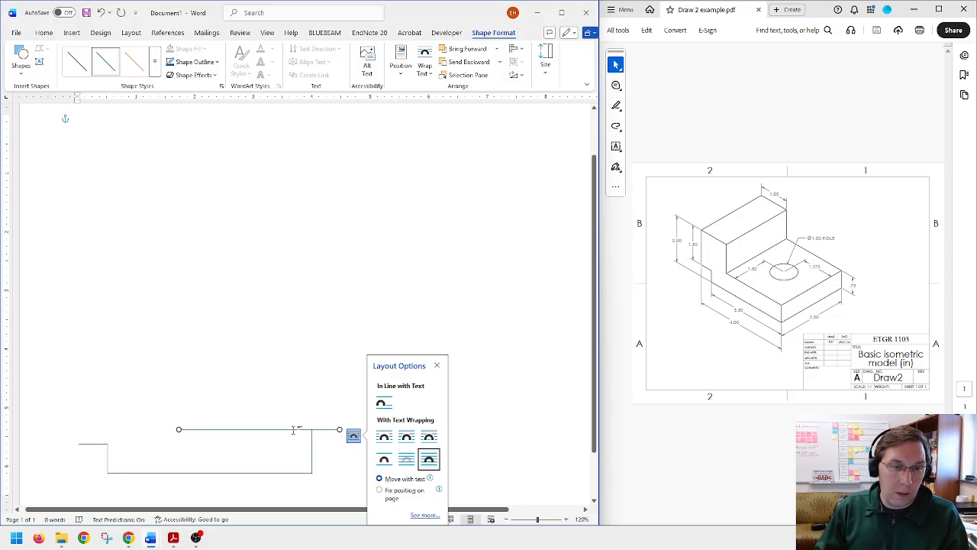
pyautogui.moveTo(294, 431); pyautogui.dragTo(265, 432)
pyautogui.click(312, 449)
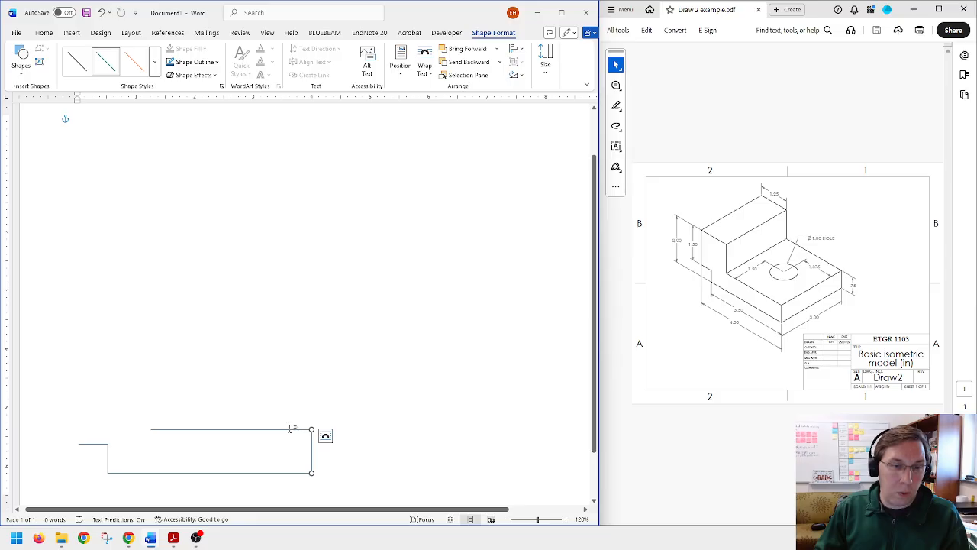
pyautogui.click(291, 431)
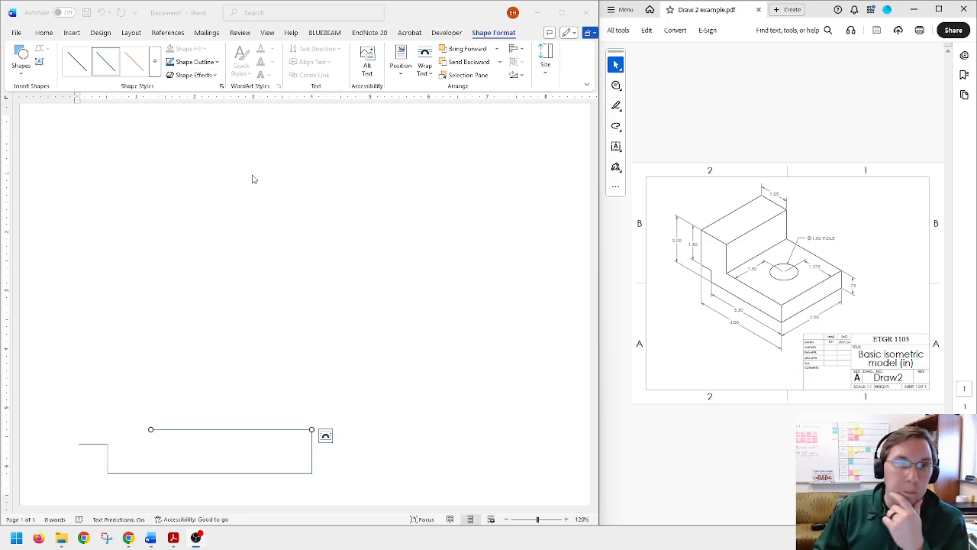
# Step: Draw a vertical line about 0.85 in long upward from the left end of the 2.75 in line
pyautogui.click(22, 61)
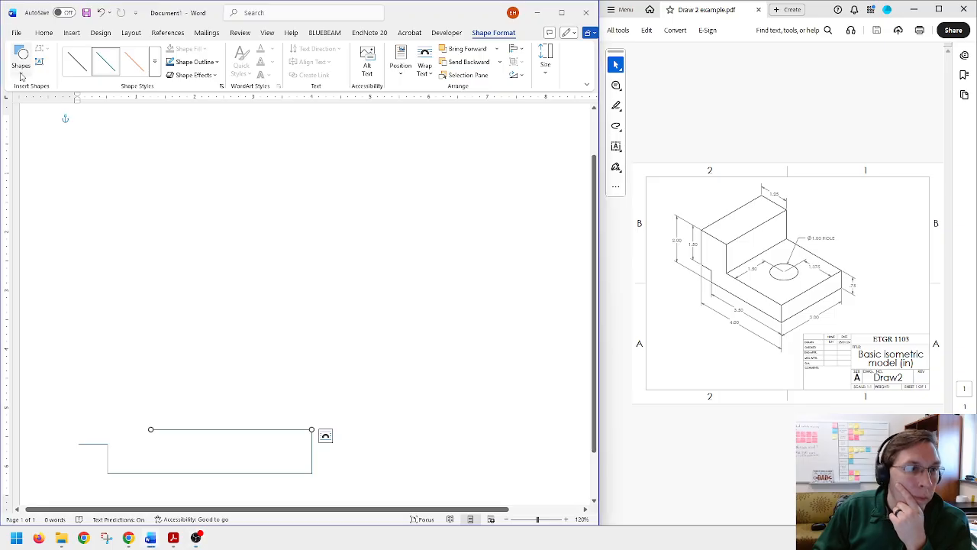
pyautogui.click(22, 62)
pyautogui.click(30, 102)
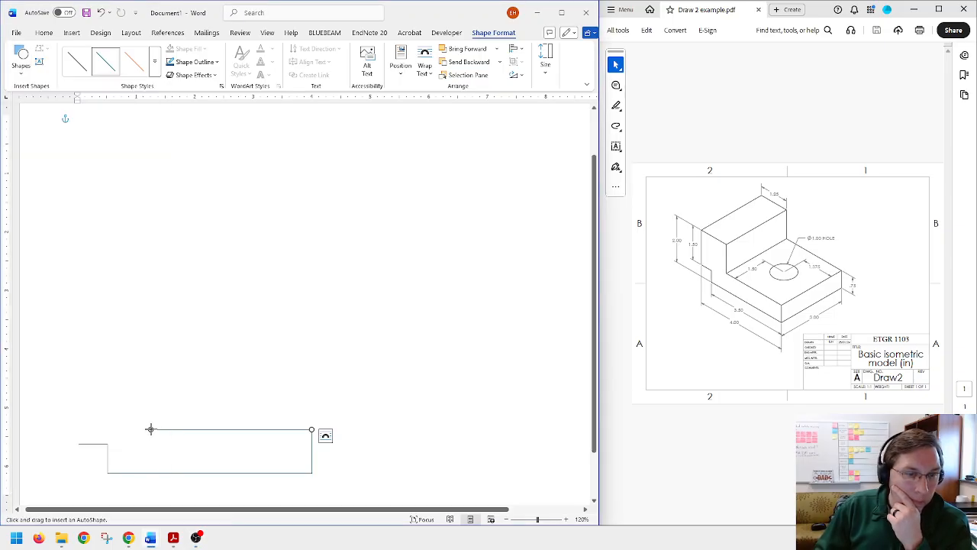
pyautogui.moveTo(150, 429); pyautogui.dragTo(150, 380)
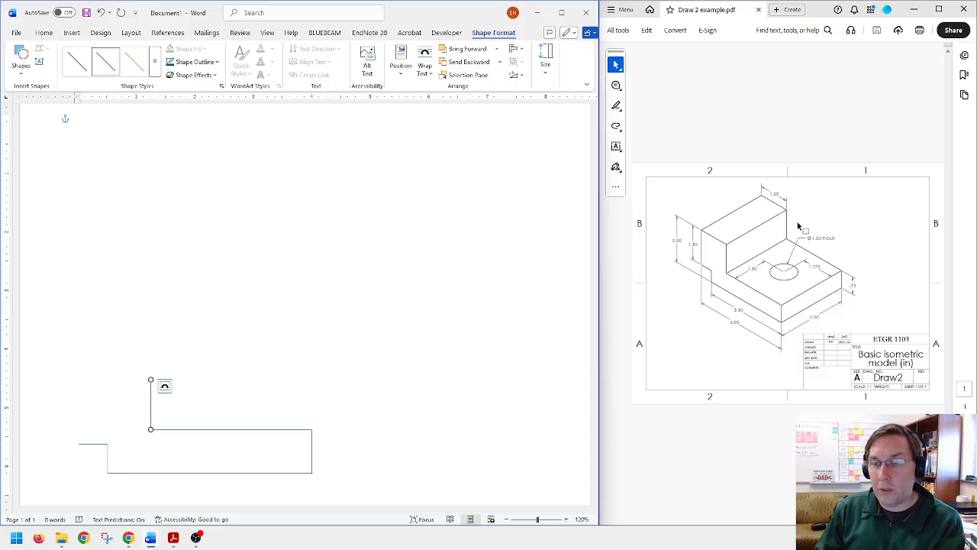
# Step: Set the vertical line's height to 1.25 in and move it up so its lower end meets the 2.75 in line's left end
pyautogui.click(545, 60)
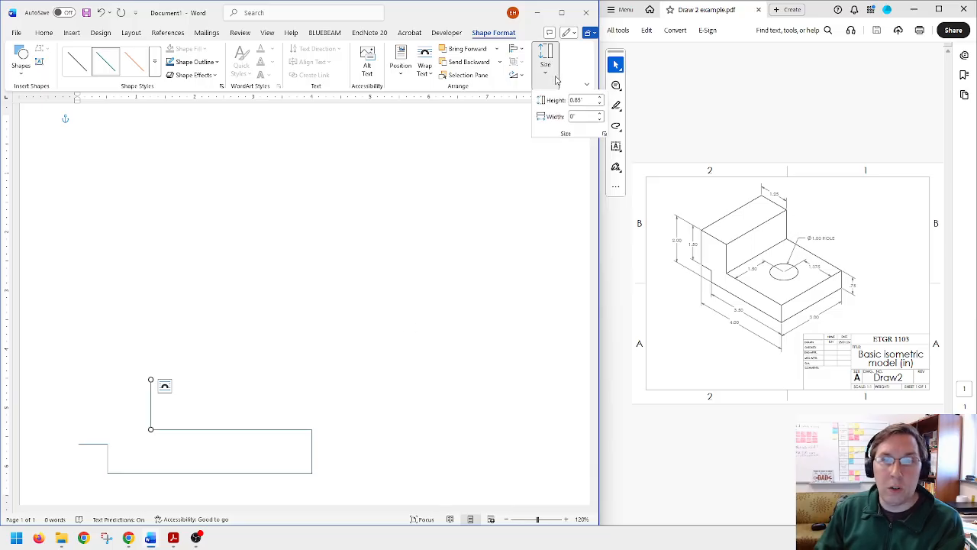
pyautogui.click(581, 100)
pyautogui.write('1.25')
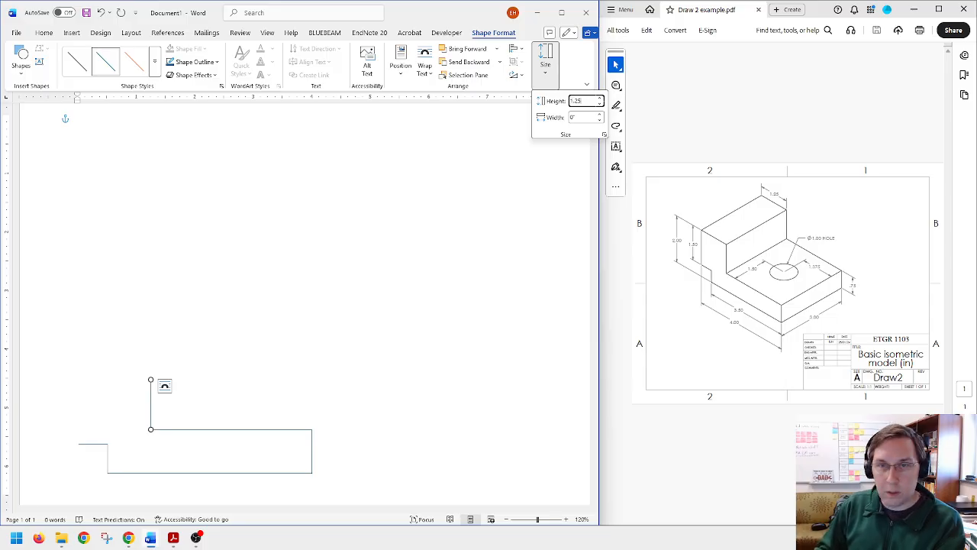
pyautogui.press('Return')
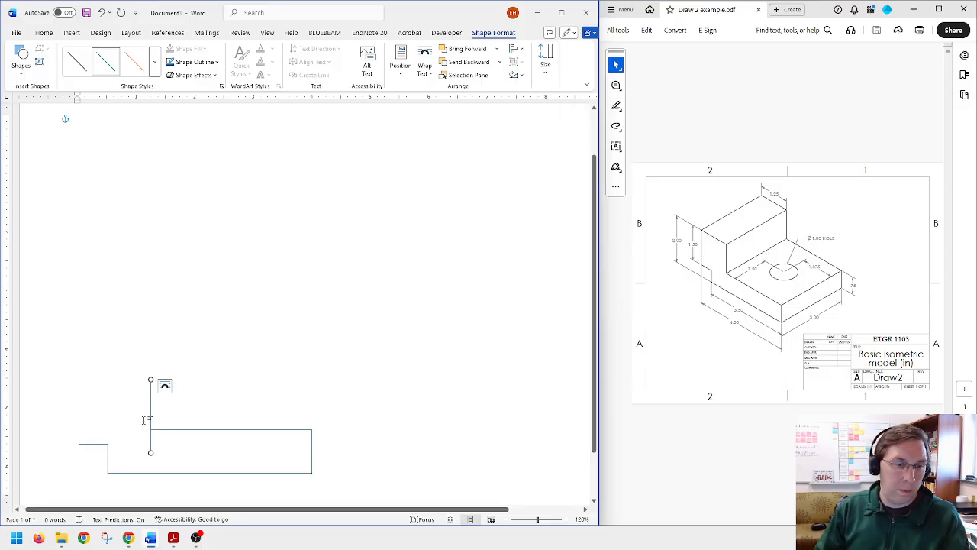
pyautogui.click(165, 386)
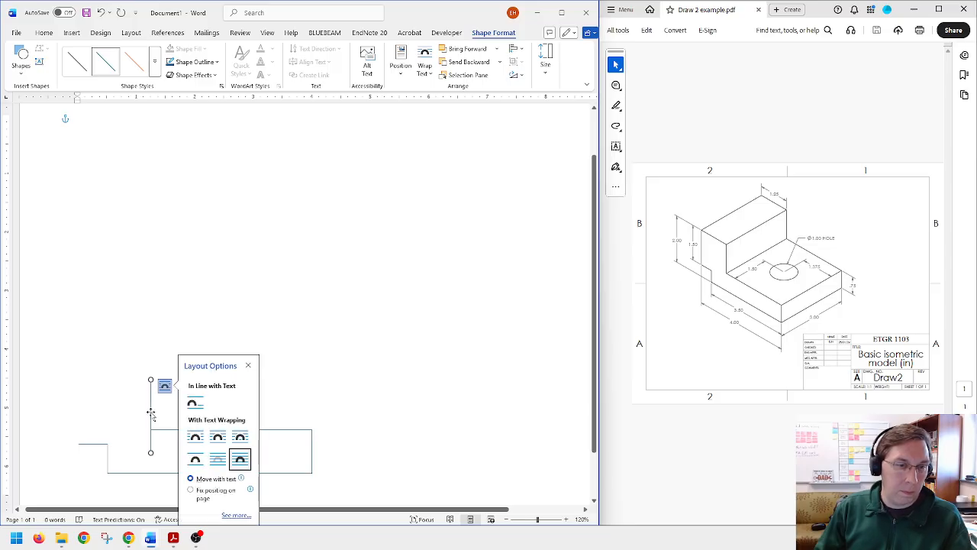
pyautogui.moveTo(151, 412); pyautogui.dragTo(129, 389)
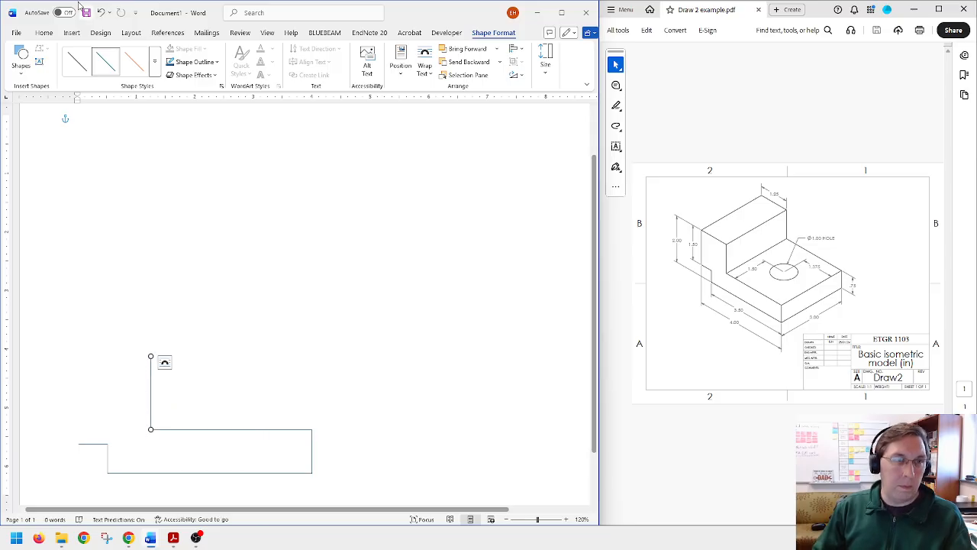
# Step: Draw a horizontal line leftward from the 1.25 in vertical line's top, set its width to 1.25 in and align its right end with that corner
pyautogui.click(21, 64)
pyautogui.click(33, 100)
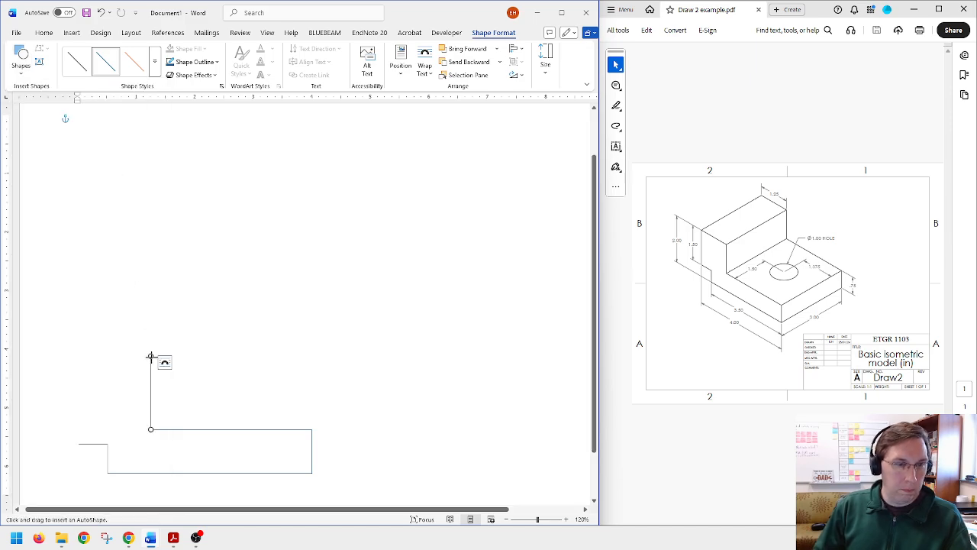
pyautogui.moveTo(150, 355); pyautogui.dragTo(90, 355)
pyautogui.click(545, 59)
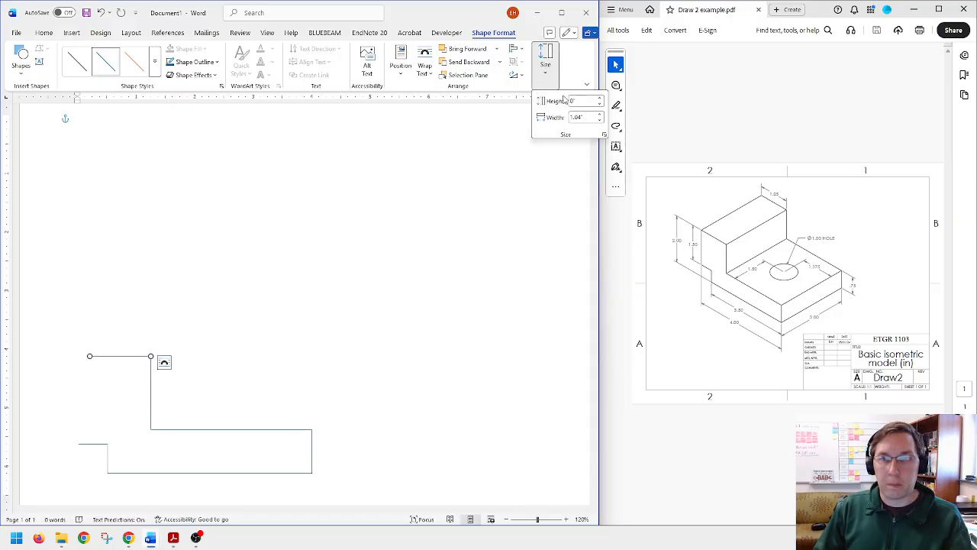
pyautogui.click(584, 117)
pyautogui.write('1.25')
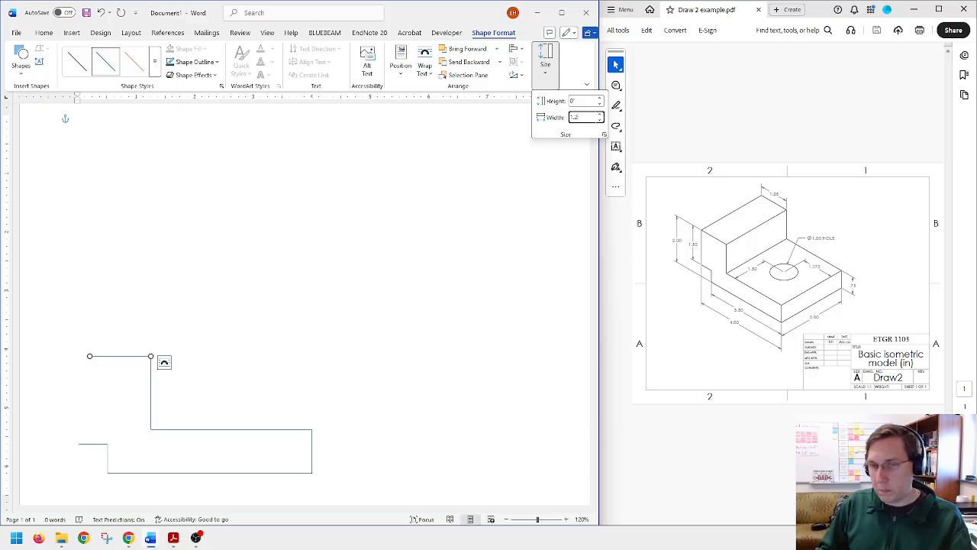
pyautogui.press('Return')
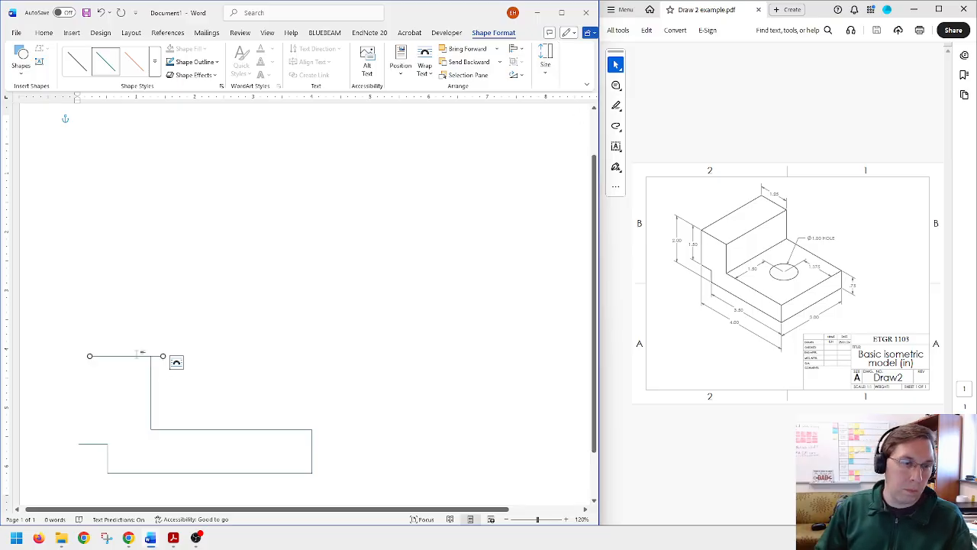
pyautogui.moveTo(137, 359); pyautogui.dragTo(123, 358)
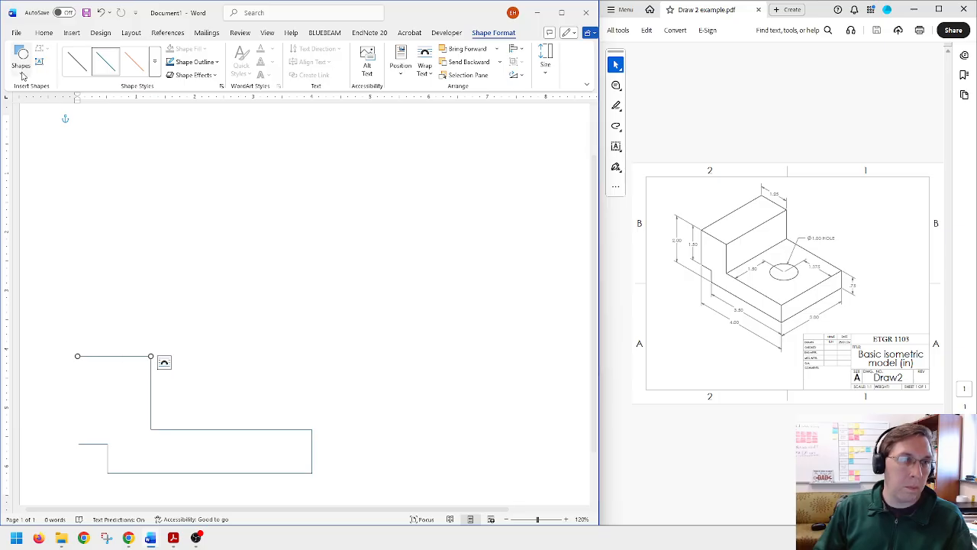
# Step: Close the profile with a vertical line from the top line's left end down to the short horizontal line's left end
pyautogui.click(21, 58)
pyautogui.click(38, 98)
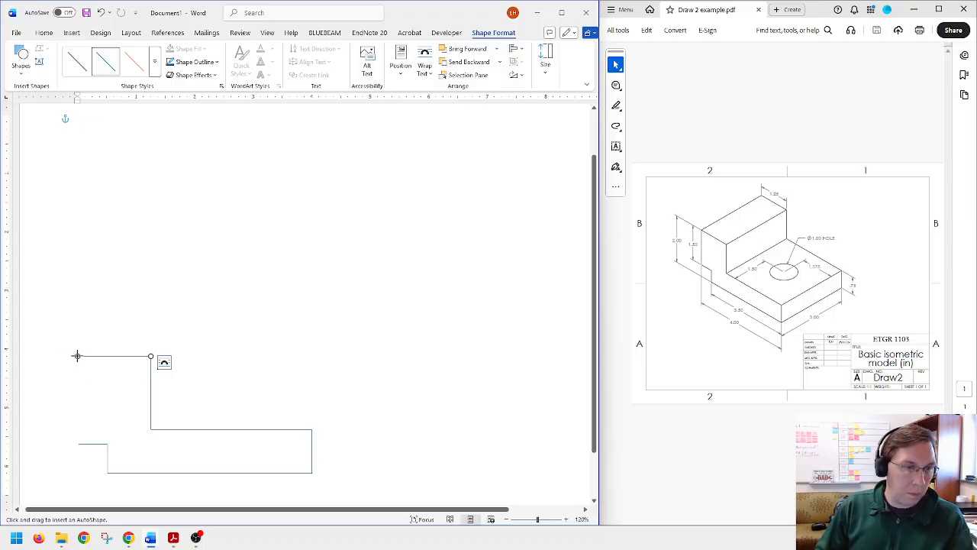
pyautogui.moveTo(77, 356); pyautogui.dragTo(77, 442)
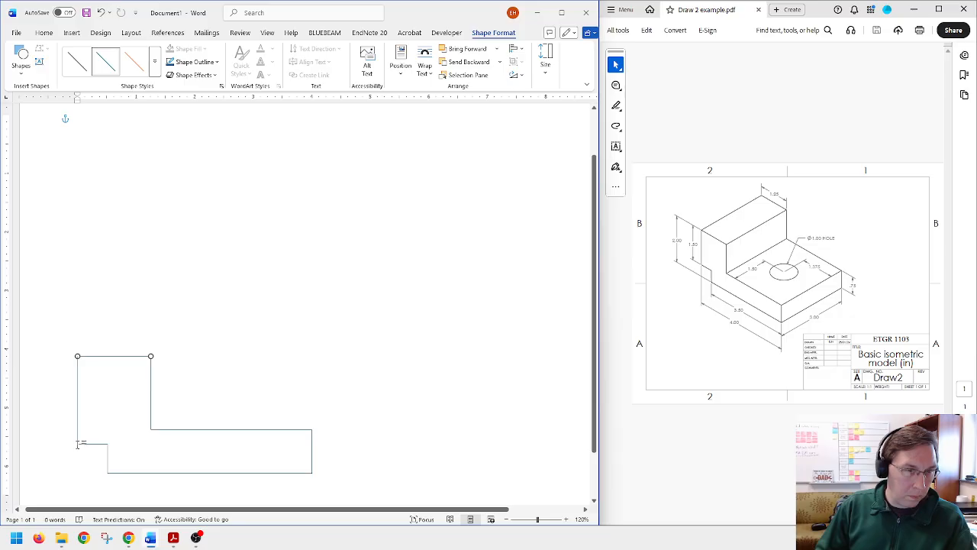
pyautogui.moveTo(82, 442); pyautogui.dragTo(78, 443)
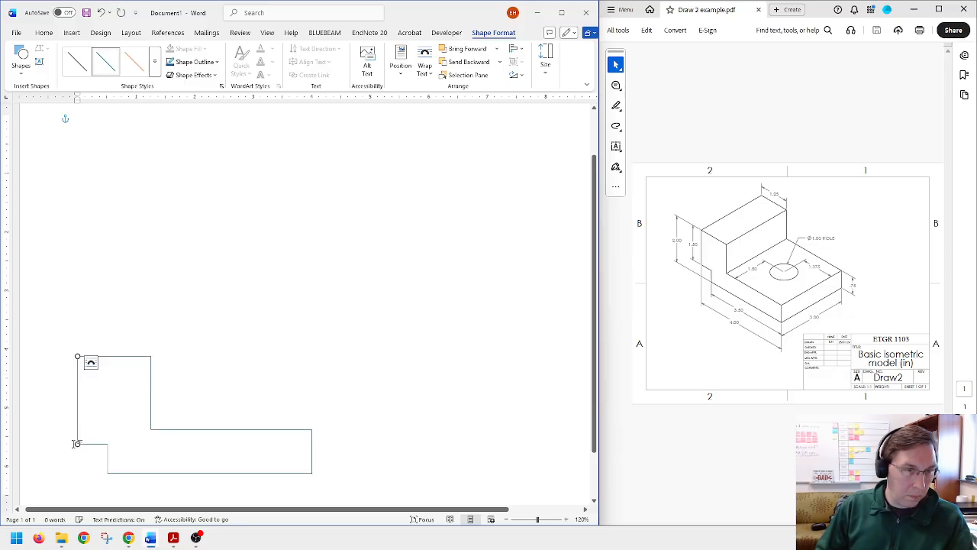
# Step: Check how the closing vertical line meets the short horizontal line's left end, and clear the selection
pyautogui.click(89, 444)
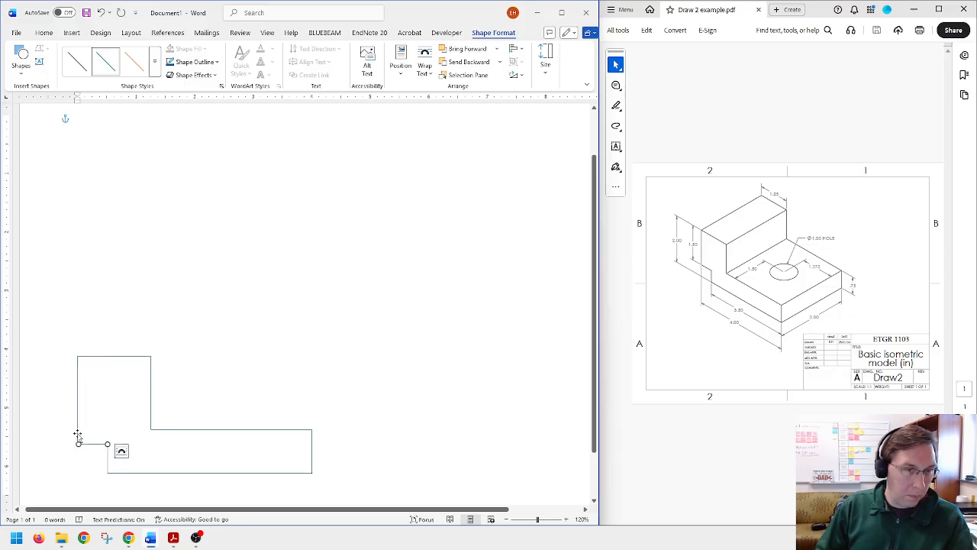
pyautogui.click(78, 436)
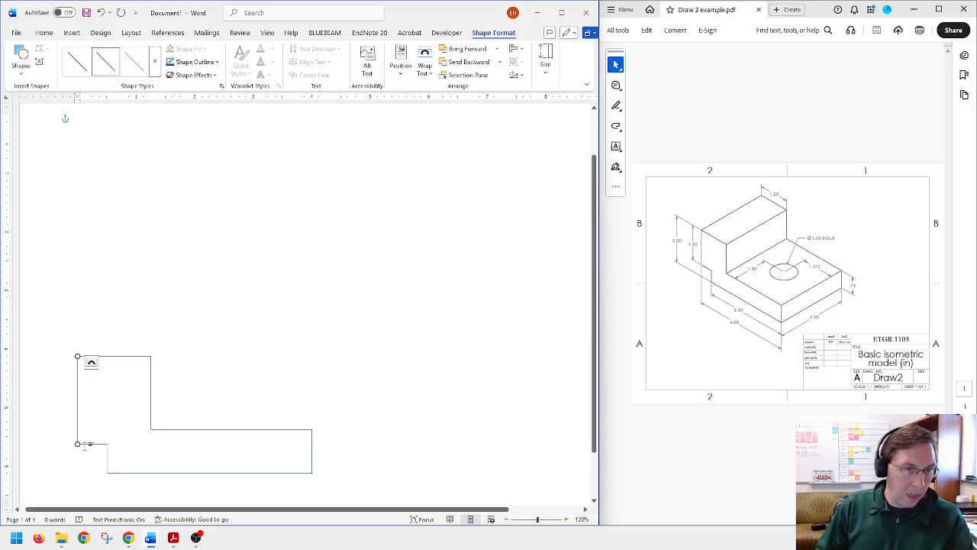
pyautogui.click(85, 446)
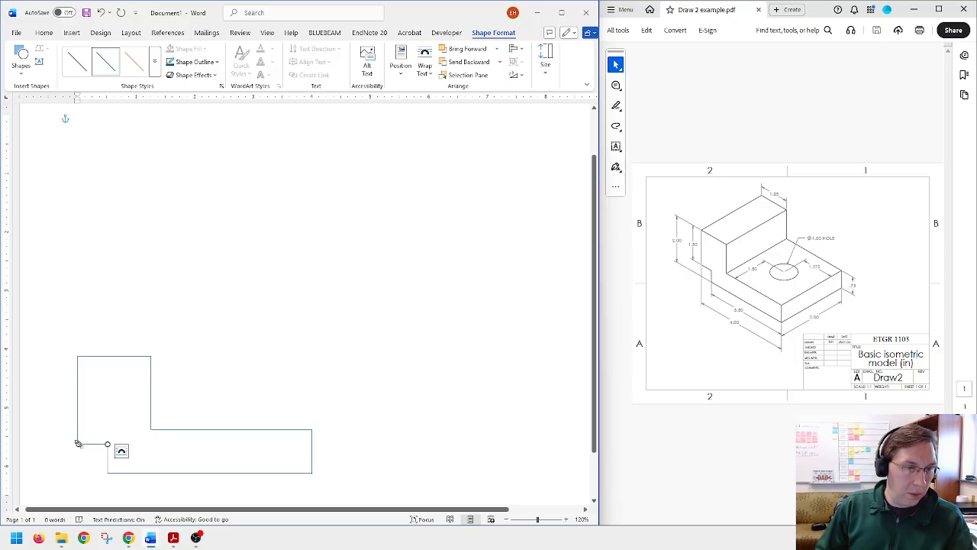
pyautogui.click(78, 430)
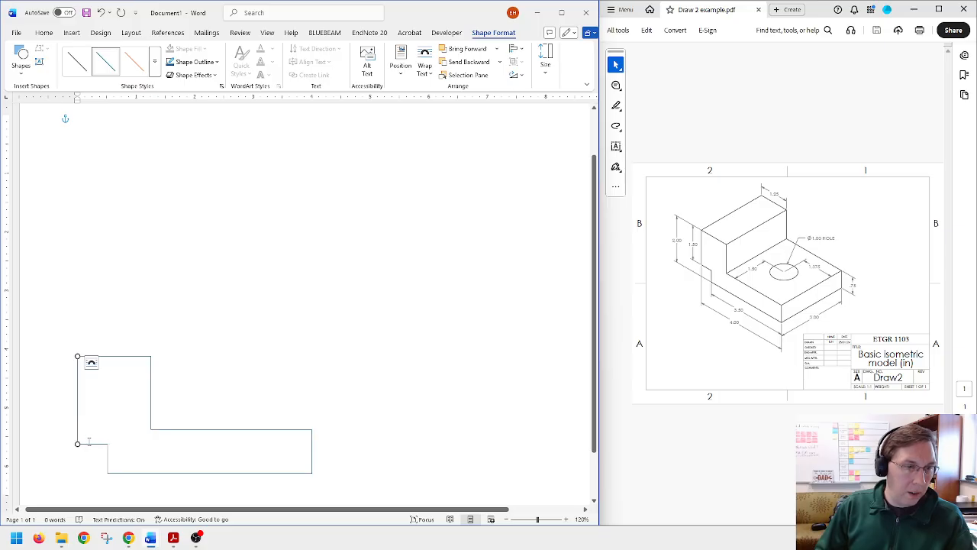
pyautogui.click(43, 468)
pyautogui.click(67, 479)
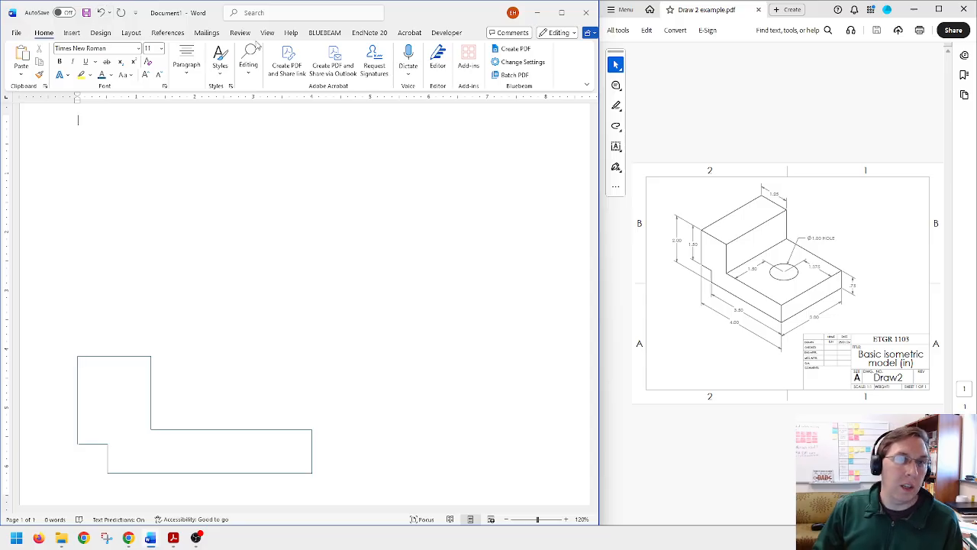
# Step: Draw a horizontal line about 0.93 in long leftward from the middle of the profile's short right edge
pyautogui.click(70, 32)
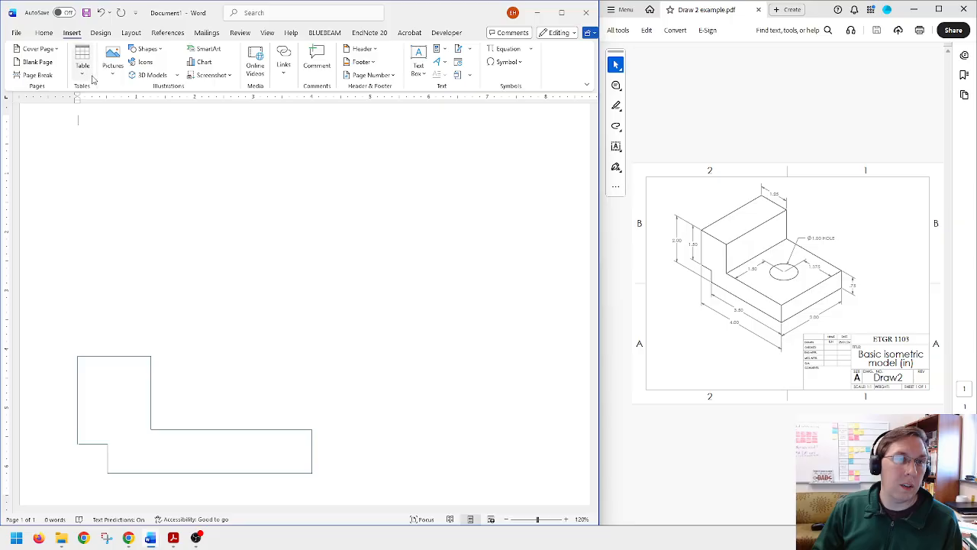
pyautogui.click(115, 77)
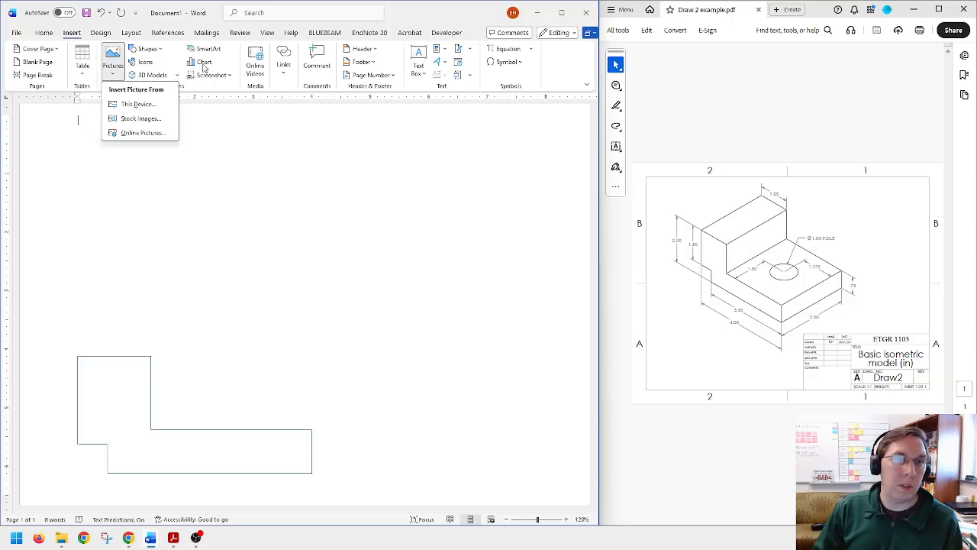
pyautogui.click(156, 51)
pyautogui.click(145, 76)
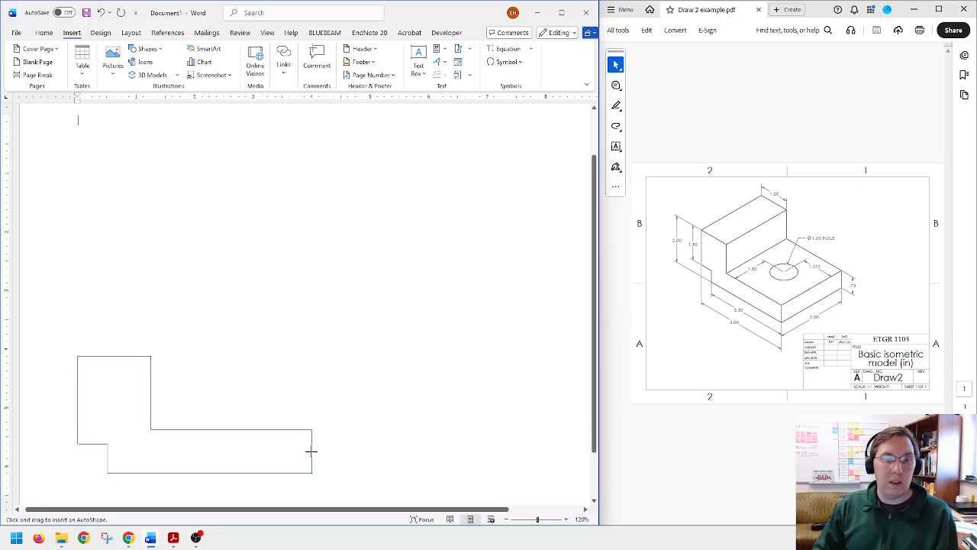
pyautogui.moveTo(311, 451); pyautogui.dragTo(257, 451)
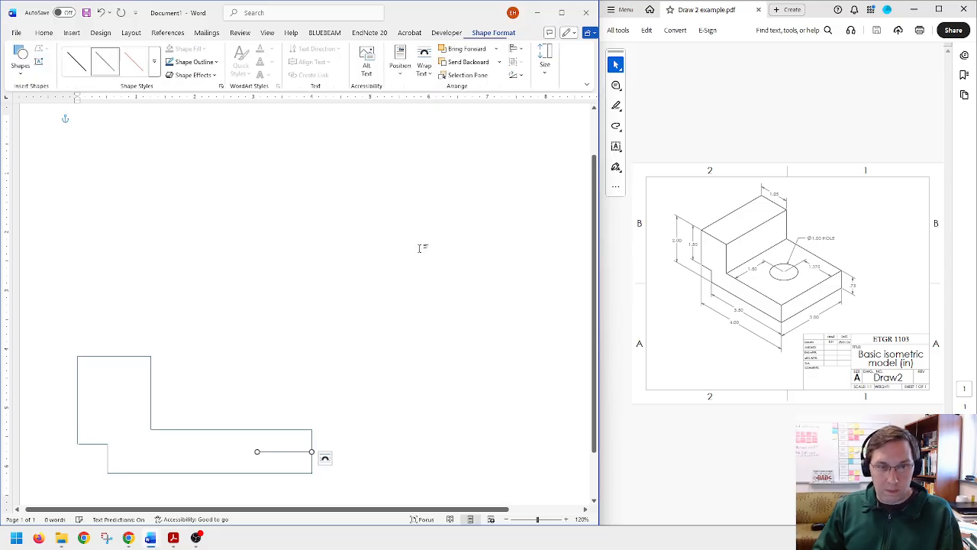
# Step: Set the new line's width to 1.38 in and move it so its right end meets the profile's right edge
pyautogui.click(544, 67)
pyautogui.click(584, 117)
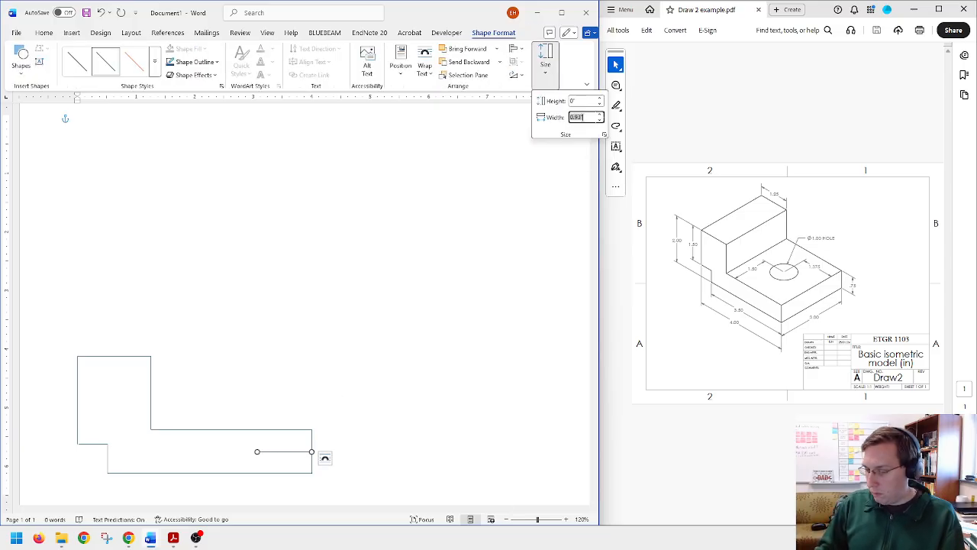
pyautogui.write('1.38')
pyautogui.press('Return')
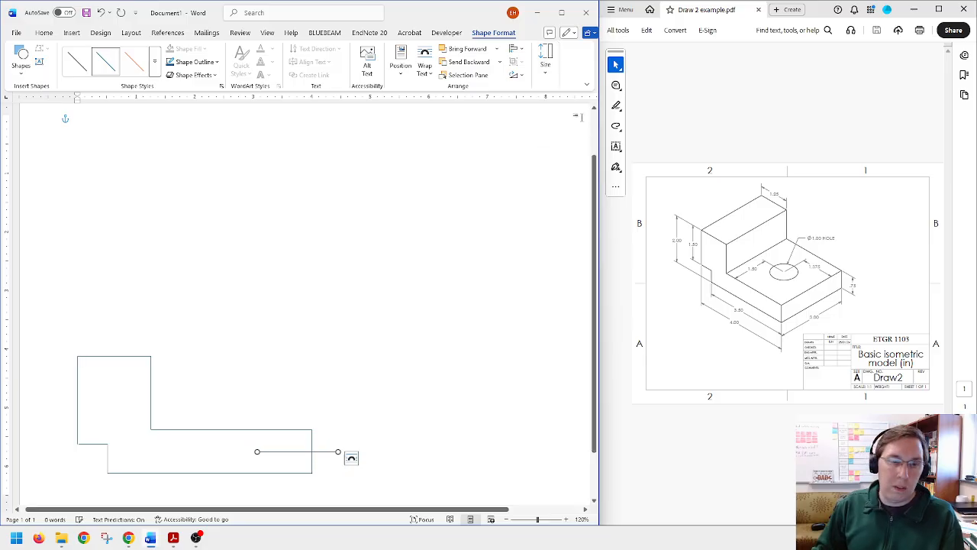
pyautogui.click(322, 453)
pyautogui.moveTo(322, 453); pyautogui.dragTo(294, 452)
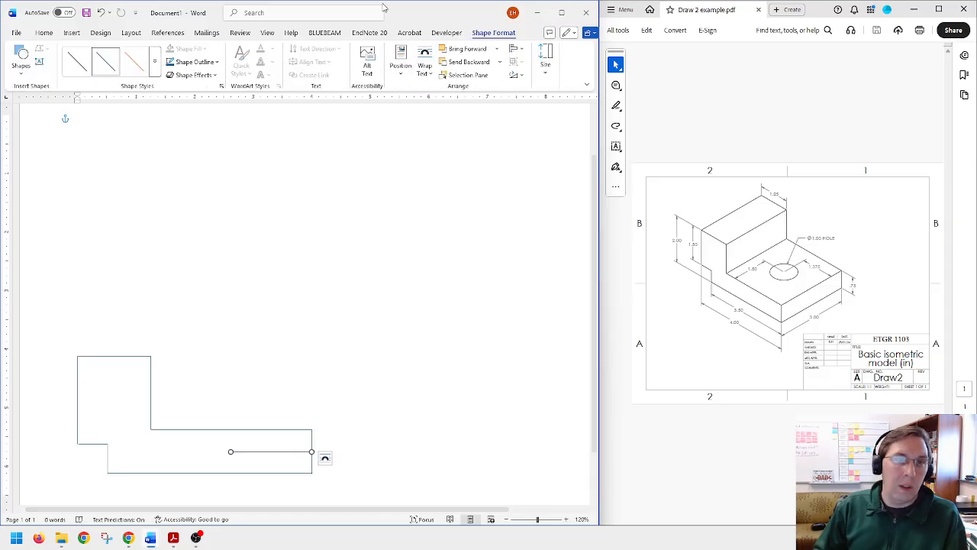
# Step: Give the 1.38 in horizontal line a long dash-dot-dot outline style
pyautogui.click(218, 64)
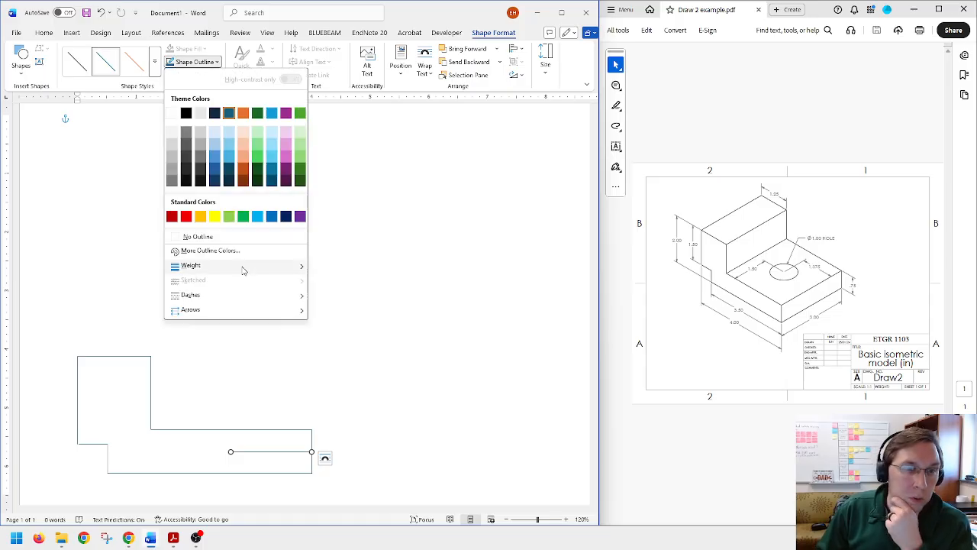
pyautogui.moveTo(243, 270)
pyautogui.moveTo(255, 303)
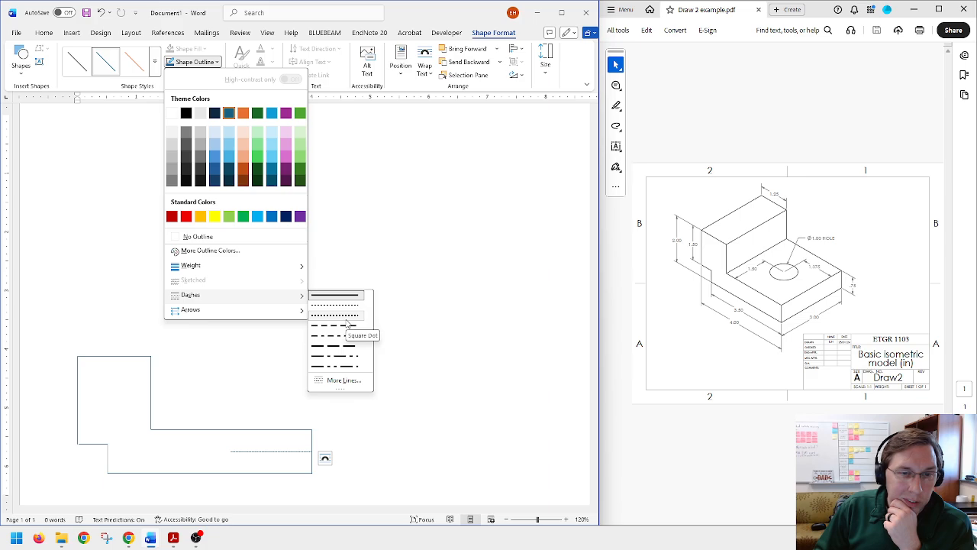
pyautogui.click(349, 366)
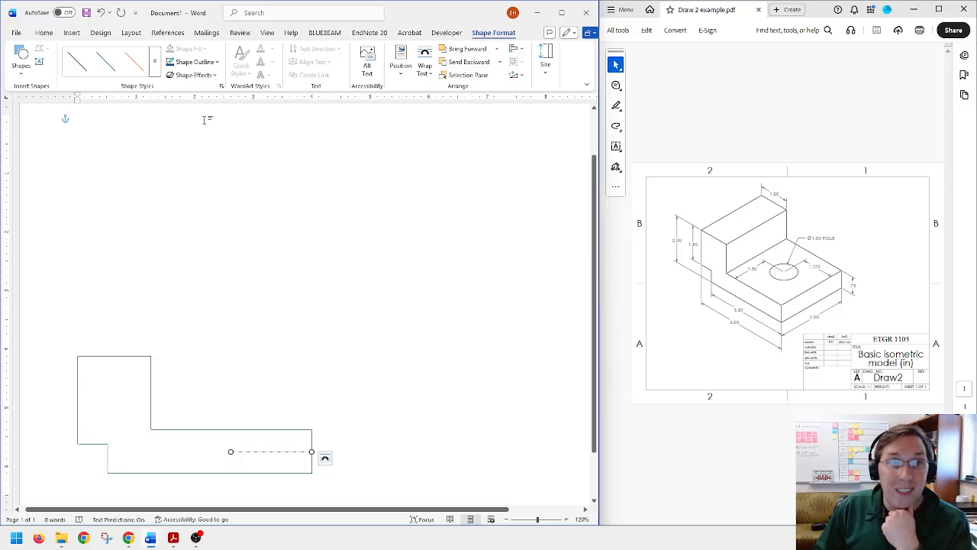
# Step: Draw a horizontal helper line rightward from the 1.38 in dash-dot line's left end and set its width to 0.5 in
pyautogui.click(21, 67)
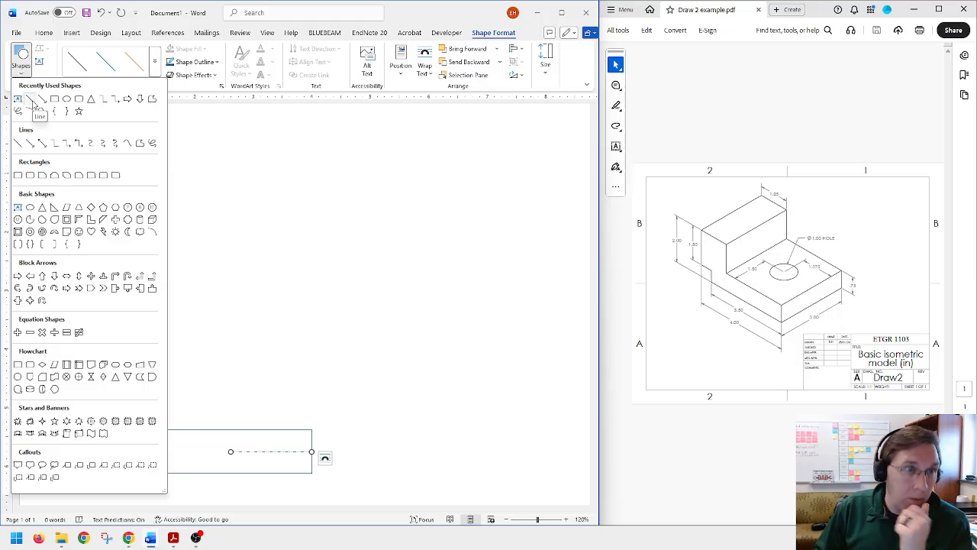
pyautogui.click(34, 111)
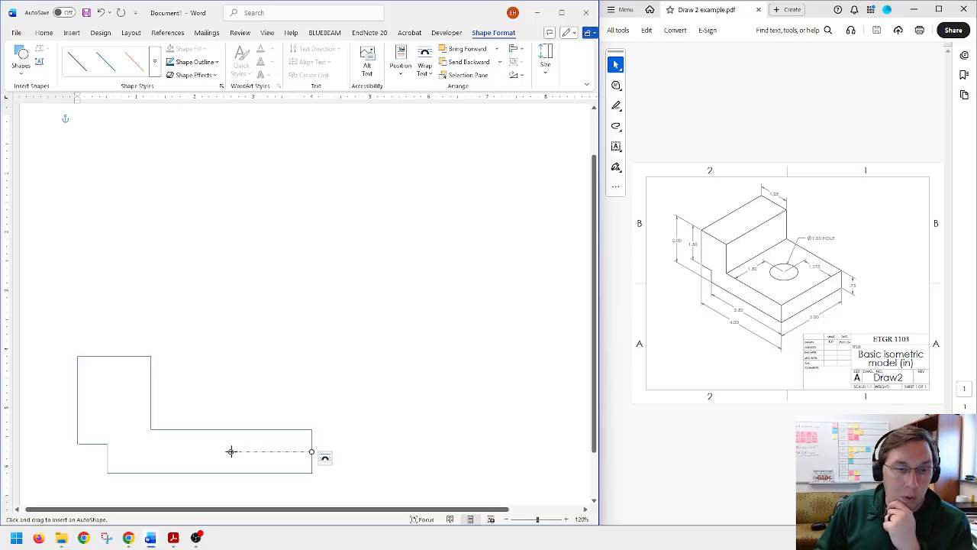
pyautogui.moveTo(231, 451); pyautogui.dragTo(266, 451)
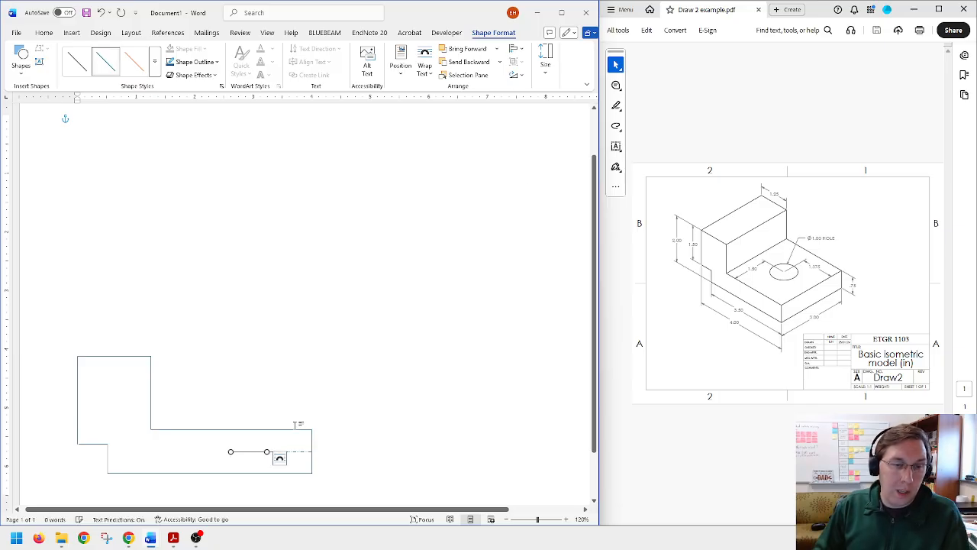
pyautogui.click(546, 64)
pyautogui.click(567, 117)
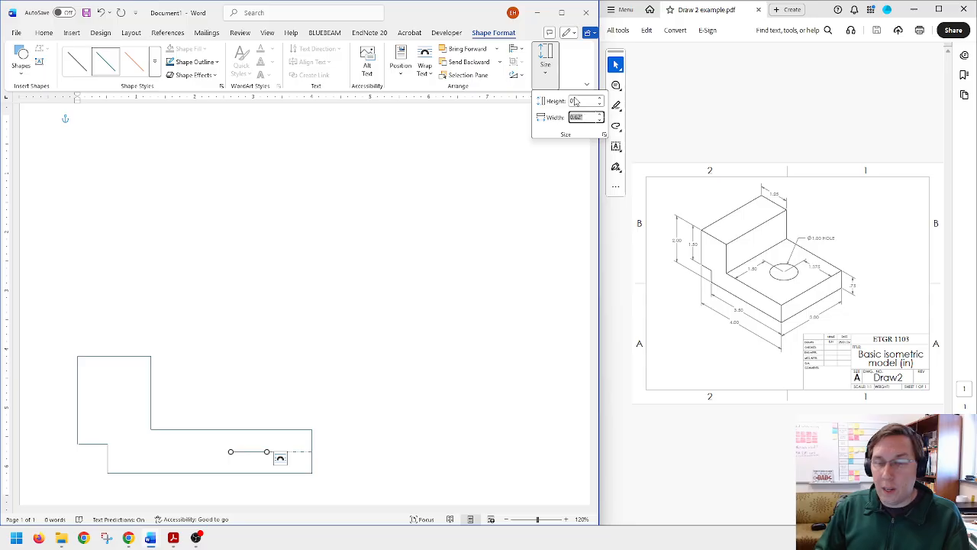
pyautogui.press('BackSpace')
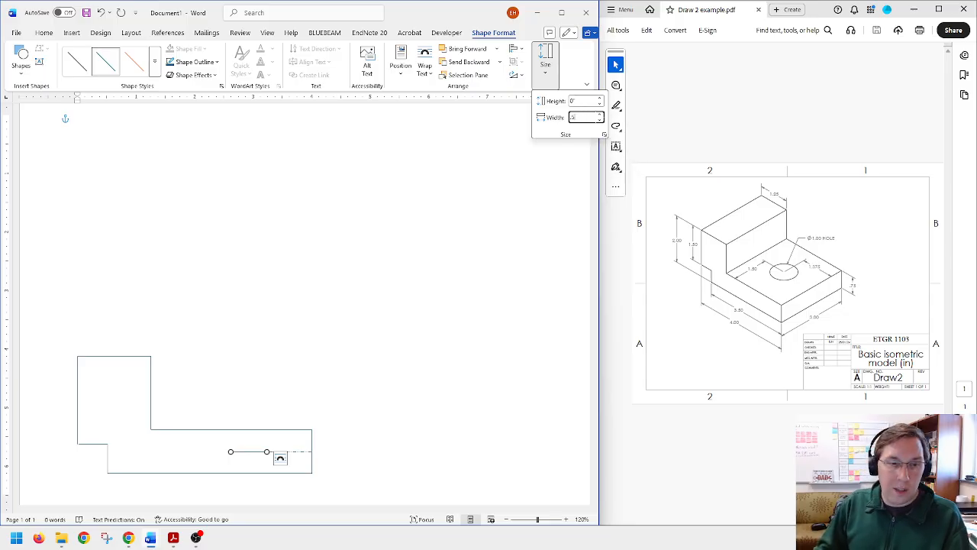
pyautogui.write('.5')
pyautogui.press('Return')
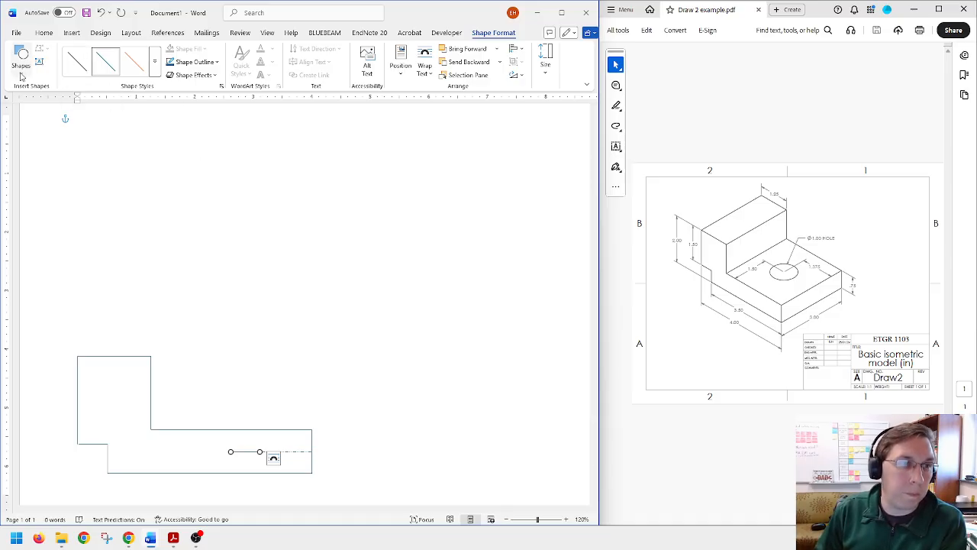
# Step: Draw a vertical line through the helper line's right end, from the profile's upper edge to its bottom edge, and make it dashed
pyautogui.click(22, 73)
pyautogui.click(29, 108)
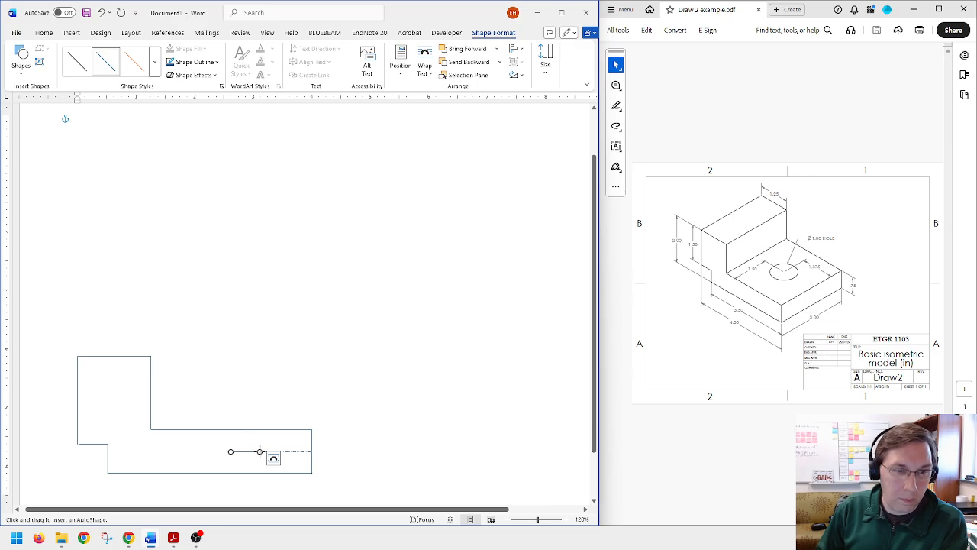
pyautogui.moveTo(231, 452)
pyautogui.mouseDown()
pyautogui.moveTo(259, 451)
pyautogui.moveTo(260, 474)
pyautogui.mouseUp()
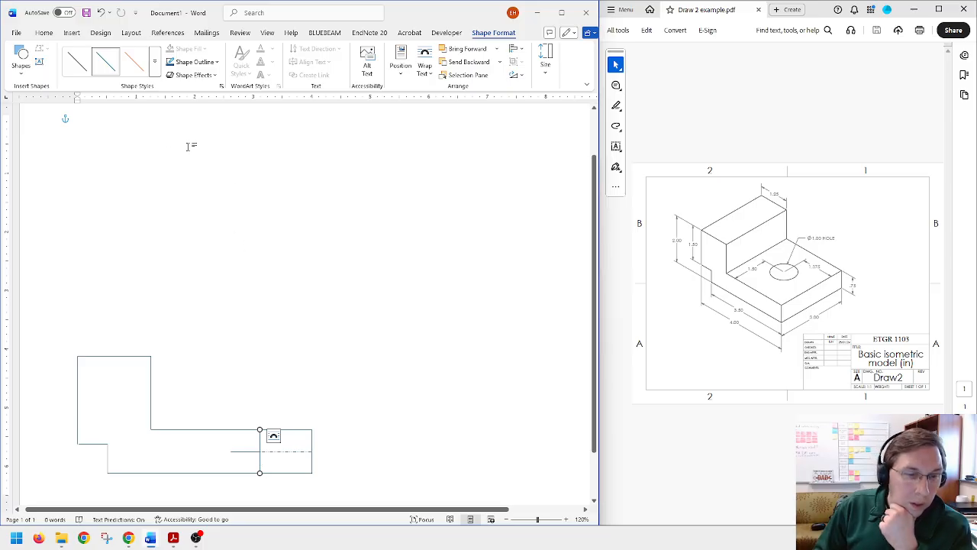
pyautogui.click(217, 64)
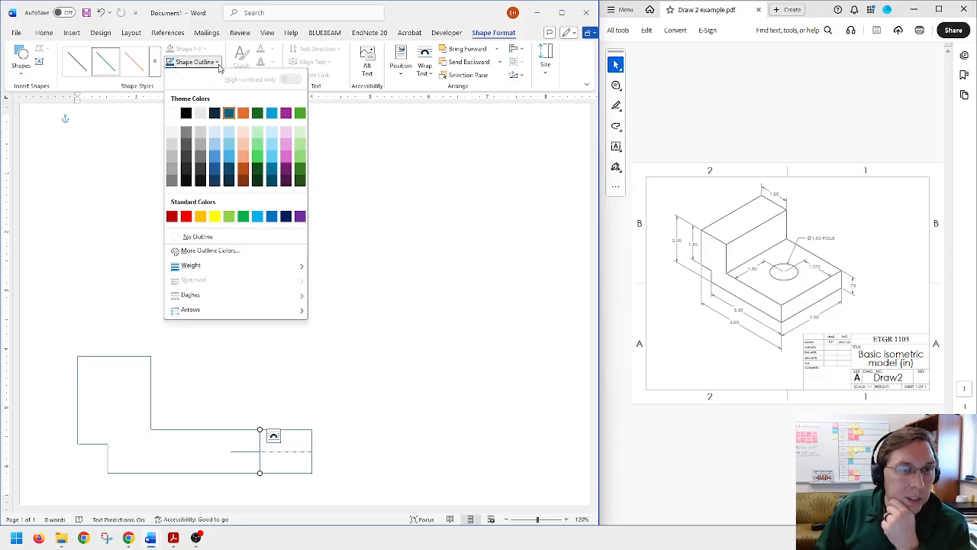
pyautogui.moveTo(285, 273)
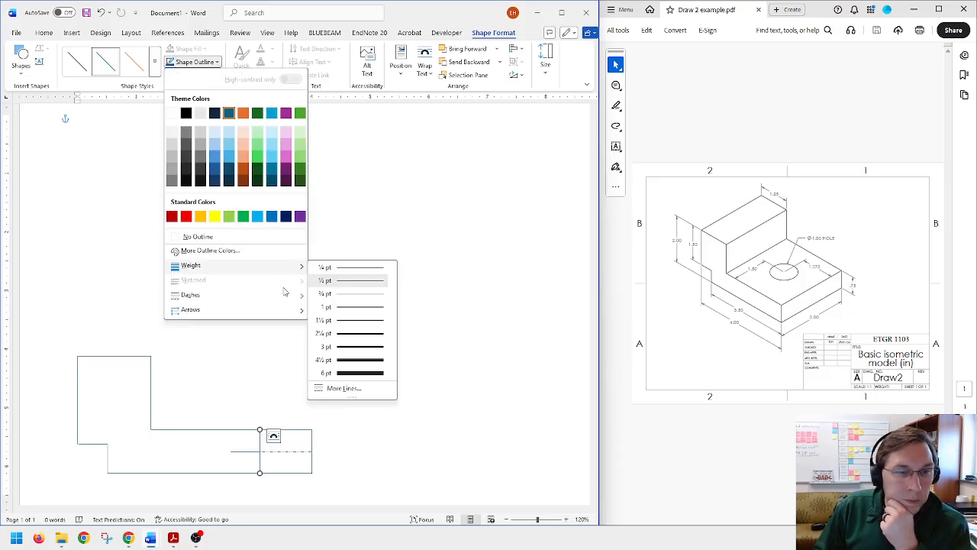
pyautogui.moveTo(284, 295)
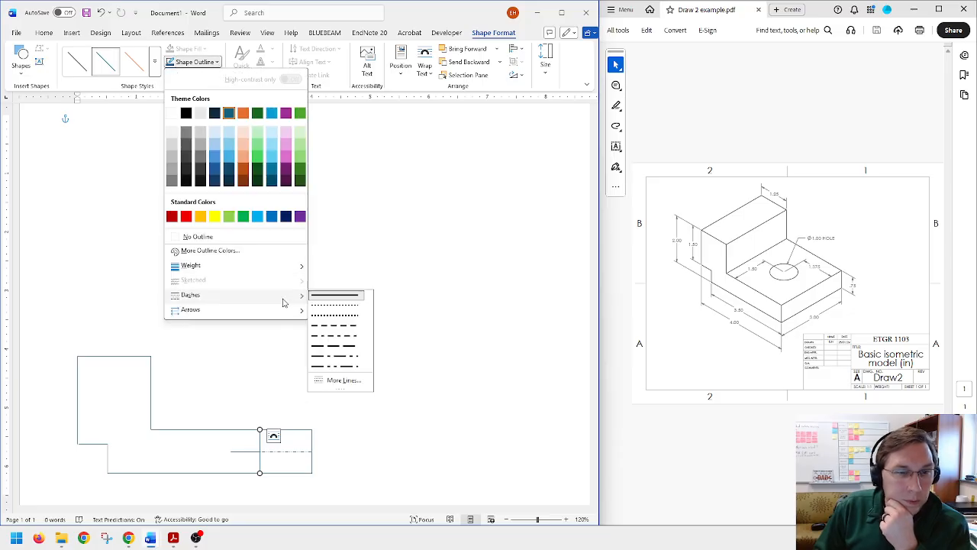
pyautogui.click(341, 327)
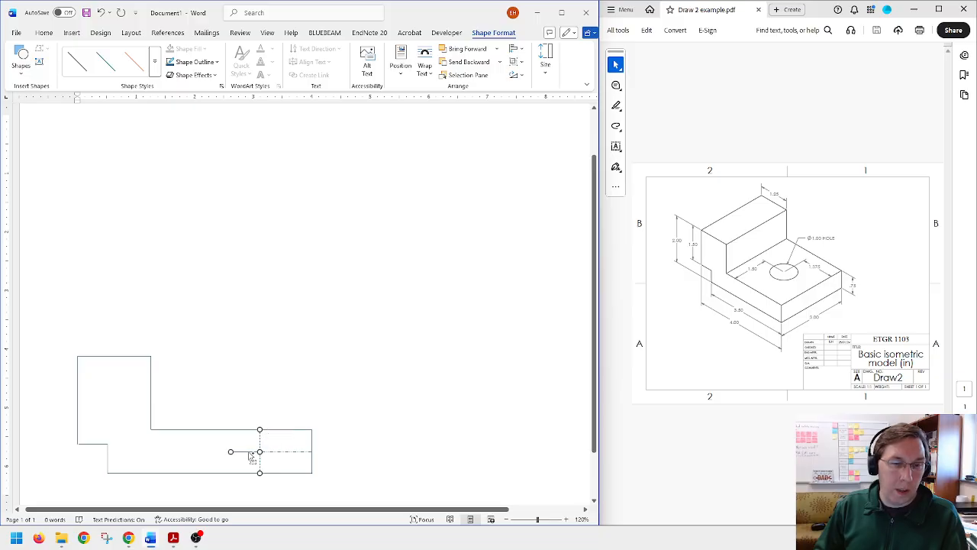
# Step: Duplicate the helper line and dashed vertical line, placing the copied helper left of the original and the dashed copy at its left end
pyautogui.hotkey('ctrl', 'c')
pyautogui.hotkey('ctrl', 'v')
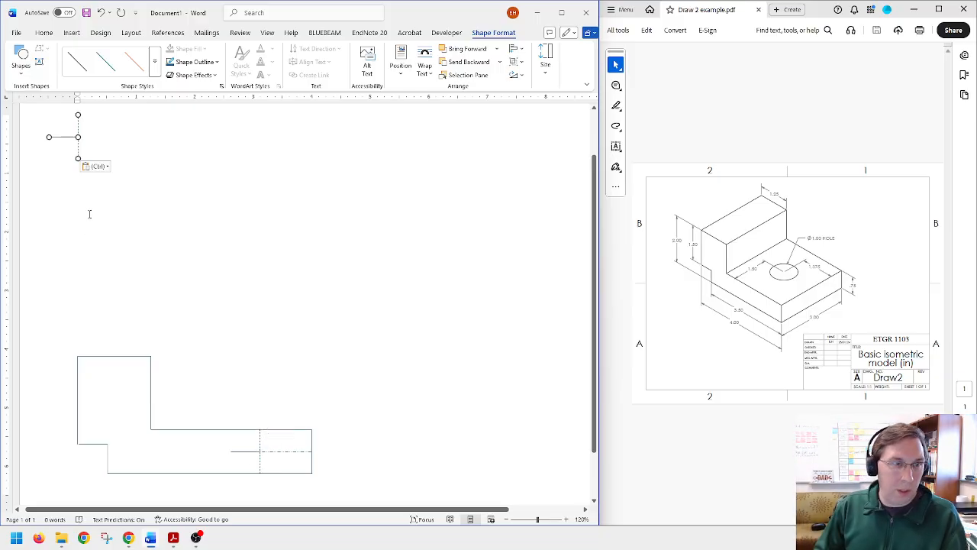
pyautogui.click(43, 270)
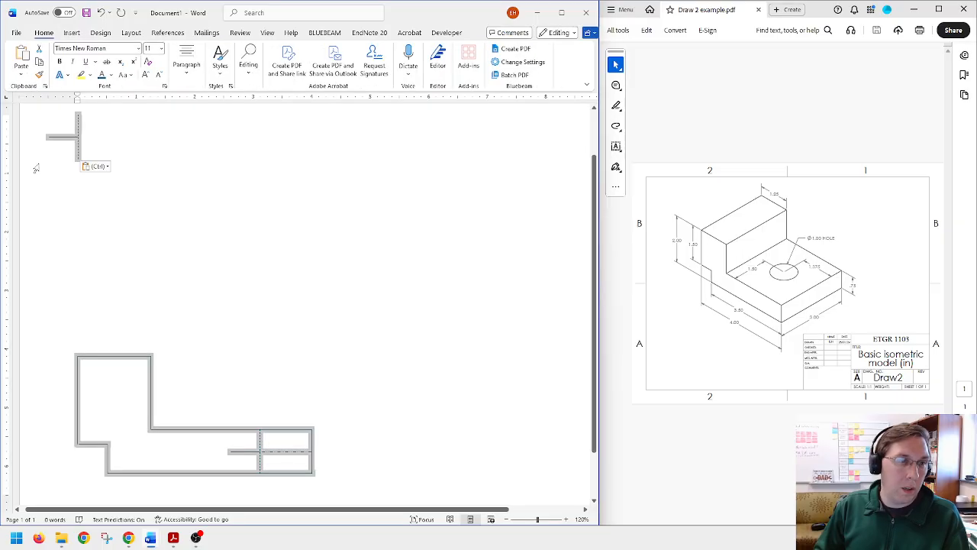
pyautogui.click(77, 138)
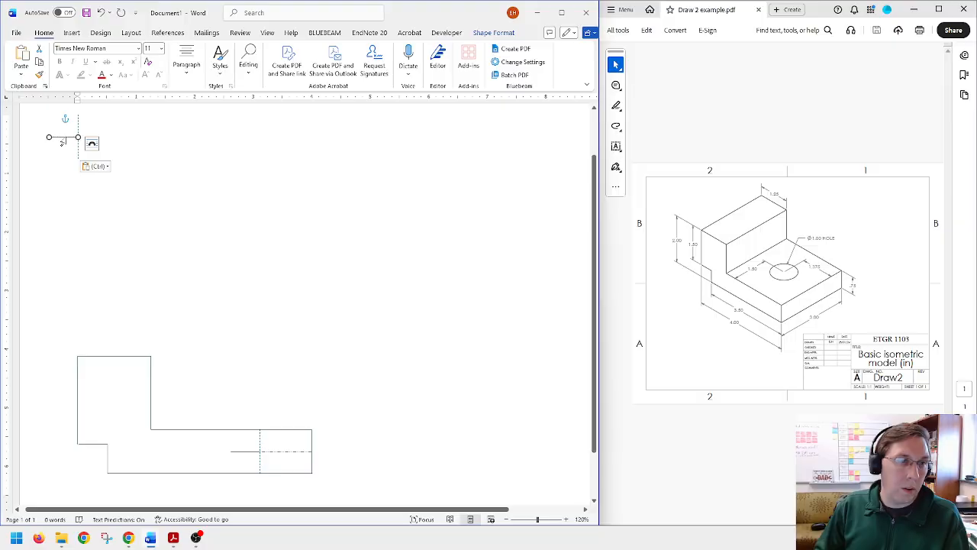
pyautogui.moveTo(64, 143)
pyautogui.mouseDown()
pyautogui.moveTo(95, 234)
pyautogui.moveTo(187, 382)
pyautogui.moveTo(198, 451)
pyautogui.moveTo(219, 451)
pyautogui.mouseUp()
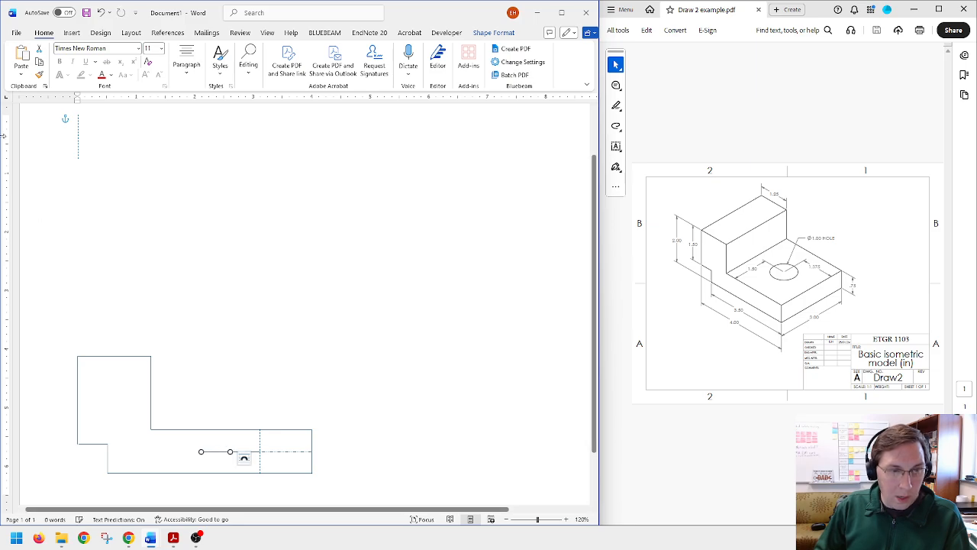
pyautogui.moveTo(80, 139); pyautogui.dragTo(203, 451)
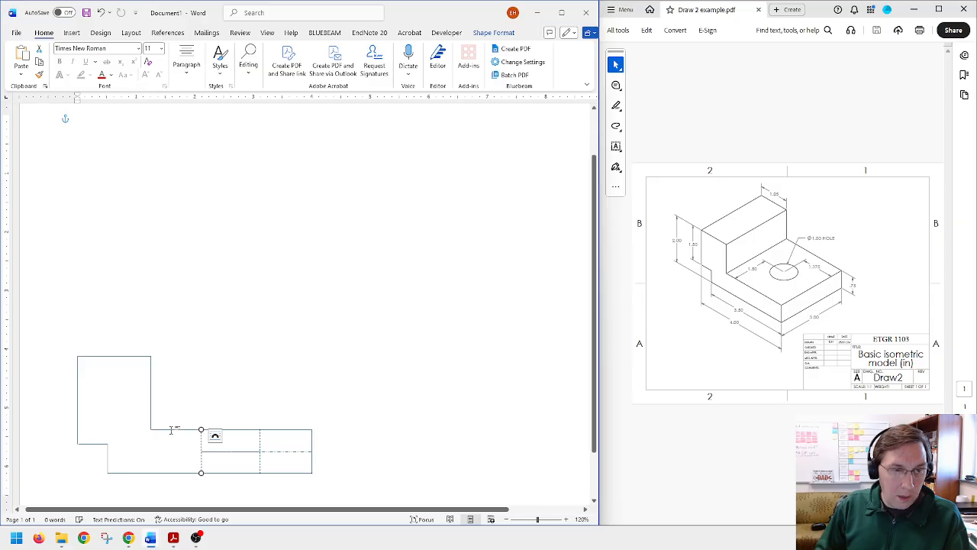
# Step: Delete the two 0.5 in helper lines between the dashed hole edges
pyautogui.click(44, 417)
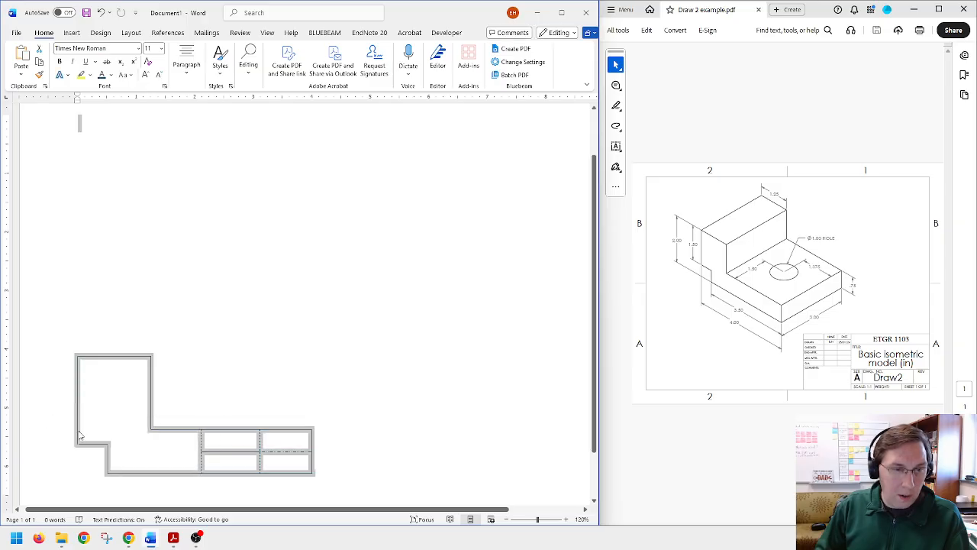
pyautogui.click(244, 472)
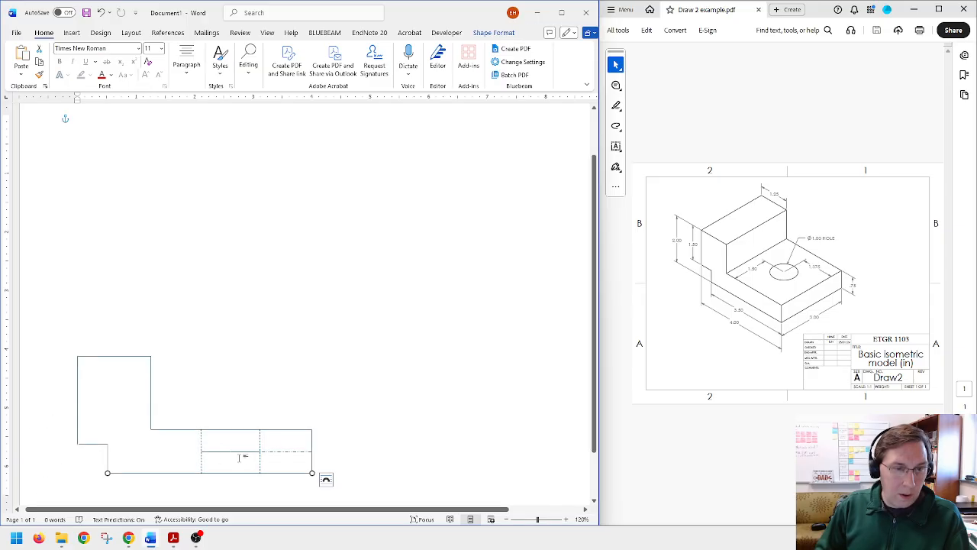
pyautogui.click(243, 451)
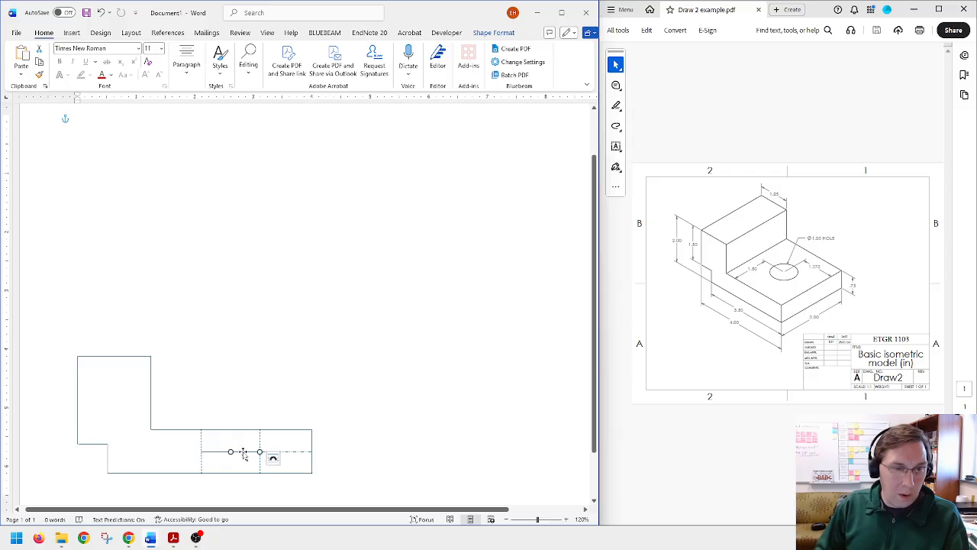
pyautogui.press('Escape')
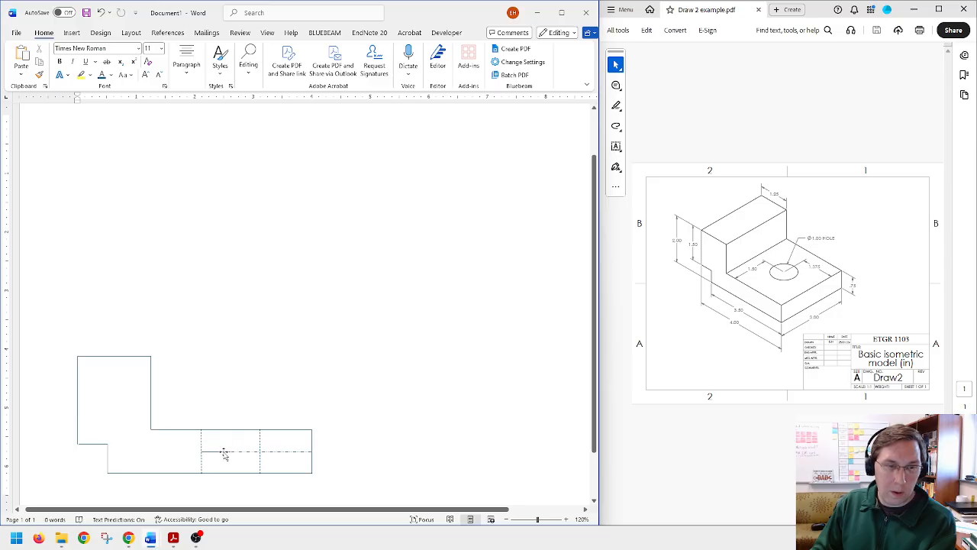
pyautogui.click(223, 452)
pyautogui.press('Delete')
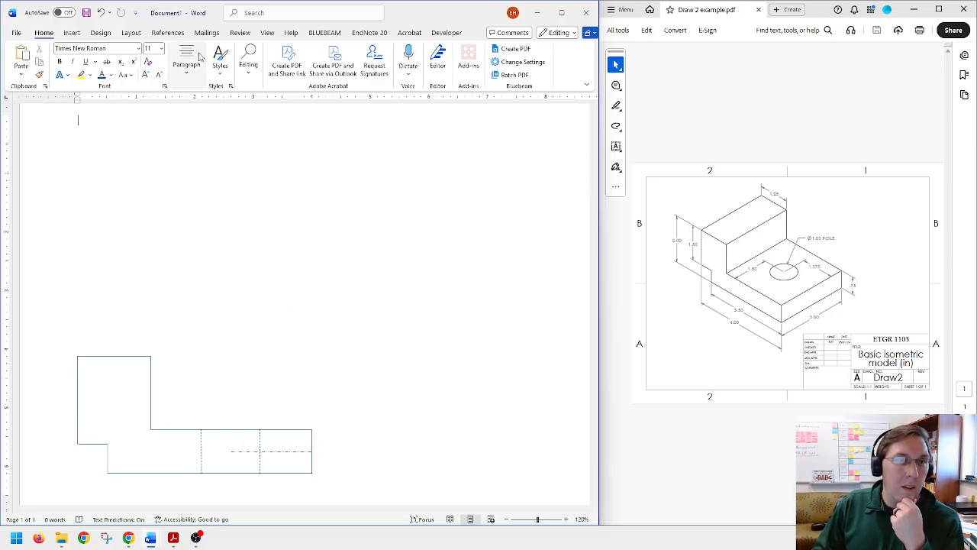
# Step: Draw a vertical line straight up from the dash-dot line's left end, midway between the dashed hole edges, to above the profile's upper edge
pyautogui.click(71, 32)
pyautogui.click(147, 49)
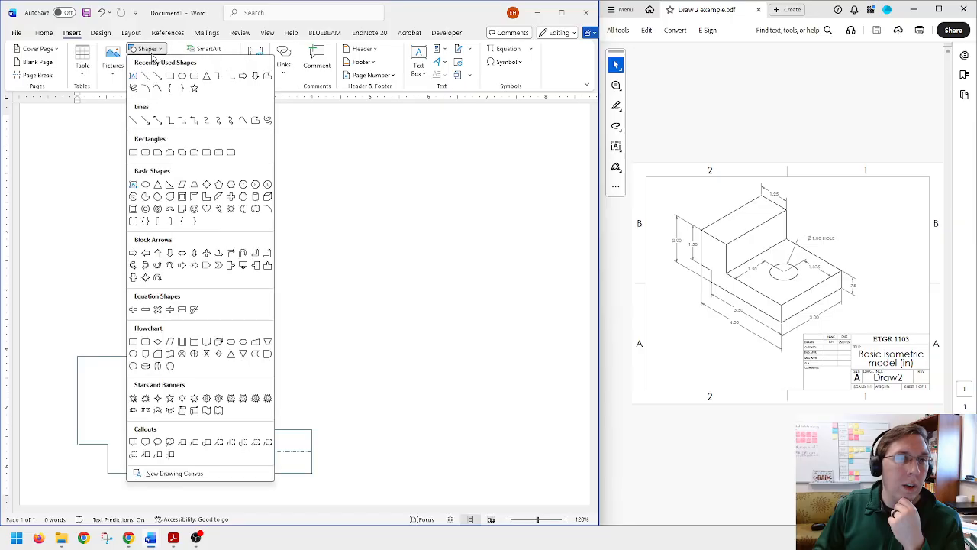
pyautogui.click(145, 76)
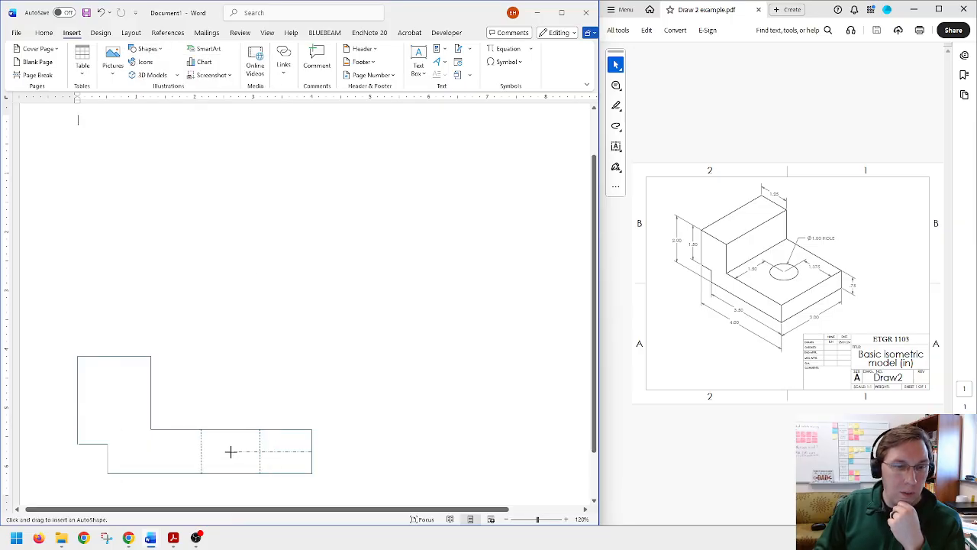
pyautogui.moveTo(230, 451); pyautogui.dragTo(231, 393)
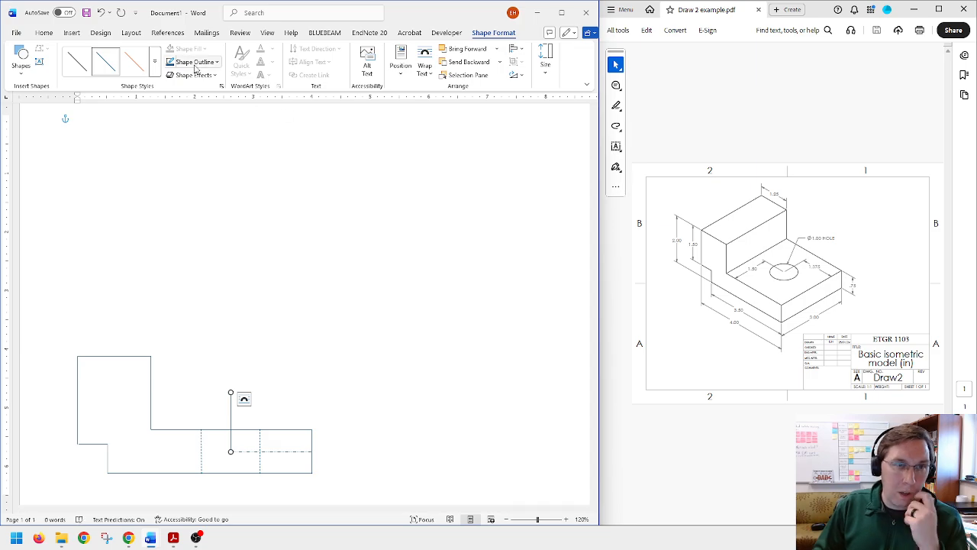
# Step: Make the vertical line between the hidden hole edges dash-dot and move it down to extend past both horizontal edges
pyautogui.click(196, 62)
pyautogui.moveTo(271, 271)
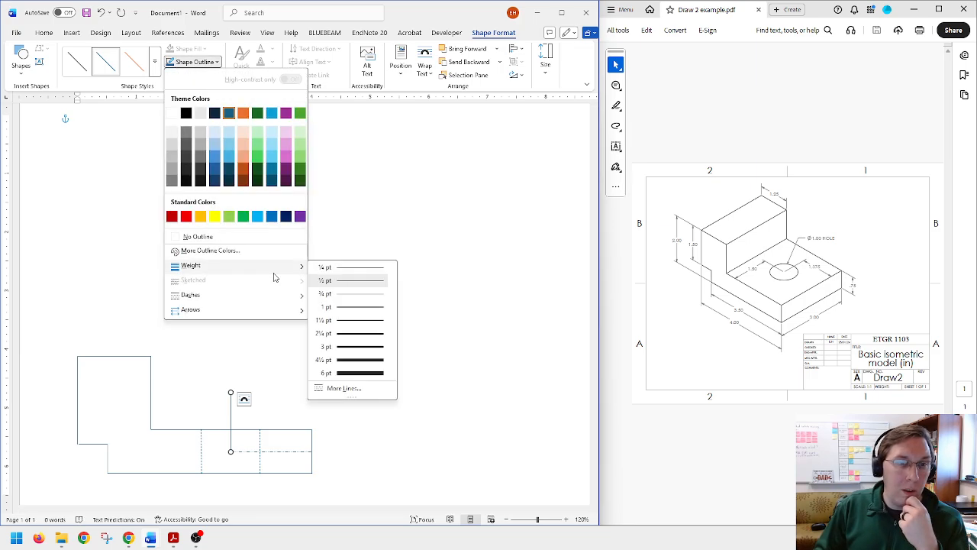
pyautogui.moveTo(279, 294)
pyautogui.click(347, 340)
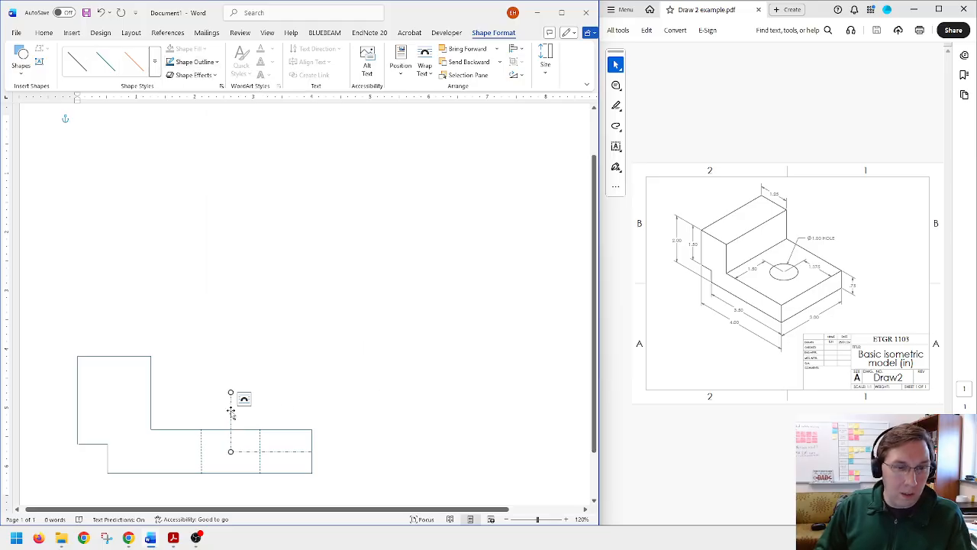
pyautogui.moveTo(231, 411); pyautogui.dragTo(231, 440)
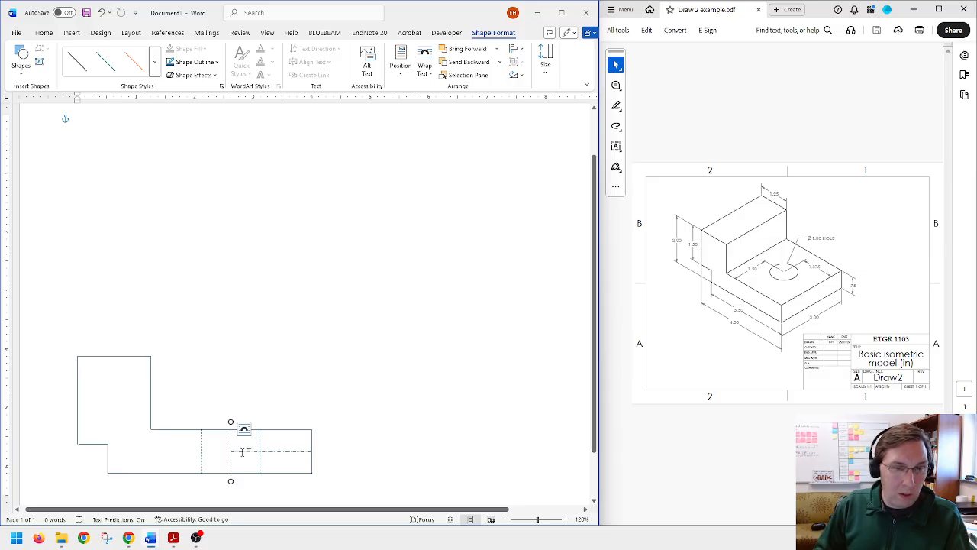
# Step: Delete the horizontal dash-dot helper line running from the hole's center to the profile's right edge
pyautogui.click(242, 451)
pyautogui.click(242, 451)
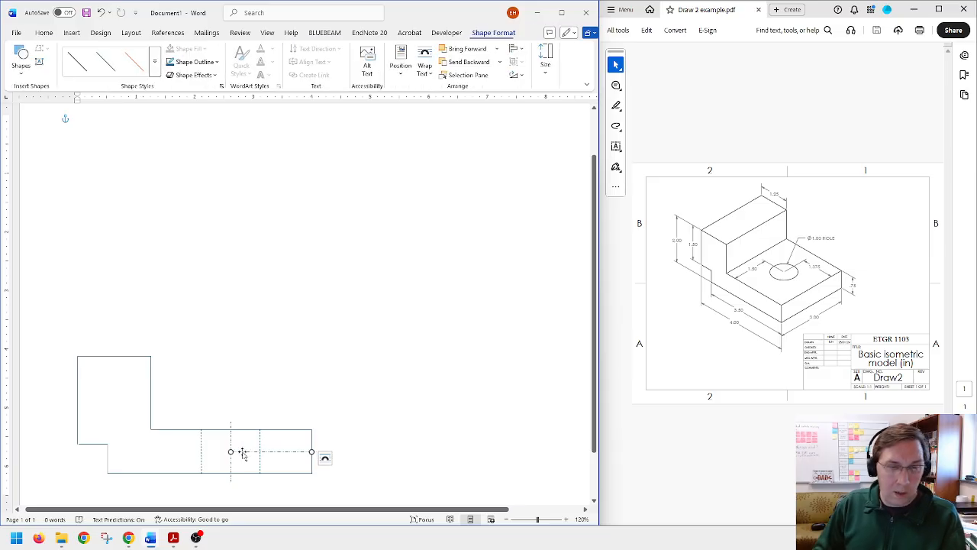
pyautogui.click(280, 434)
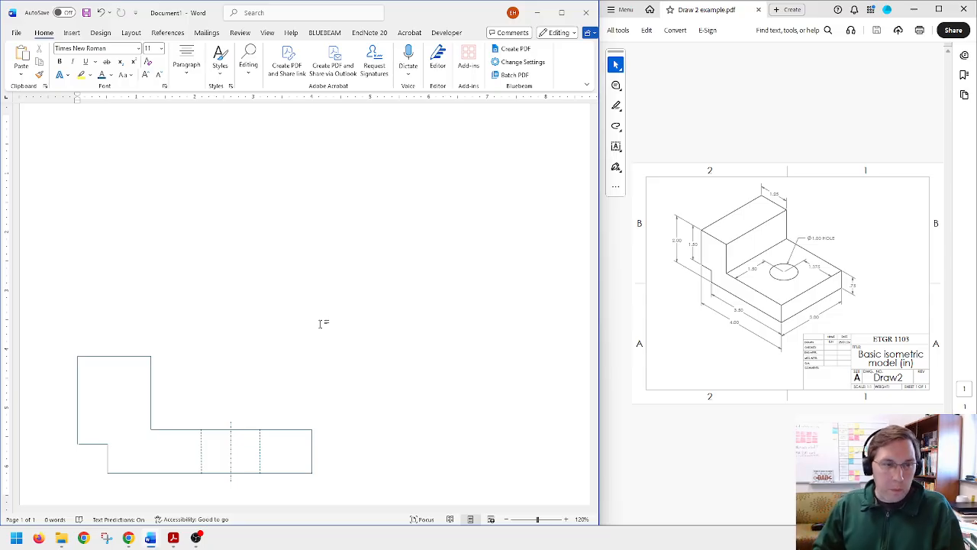
# Step: Draw a rectangle about 5.56 in wide and 2.82 in high above the profile
pyautogui.scroll(1, 320, 323)
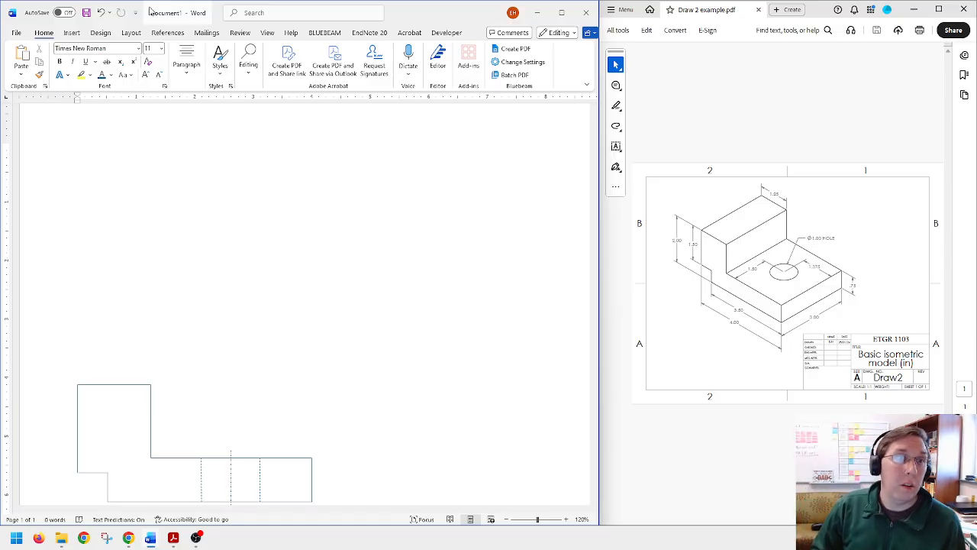
pyautogui.click(73, 34)
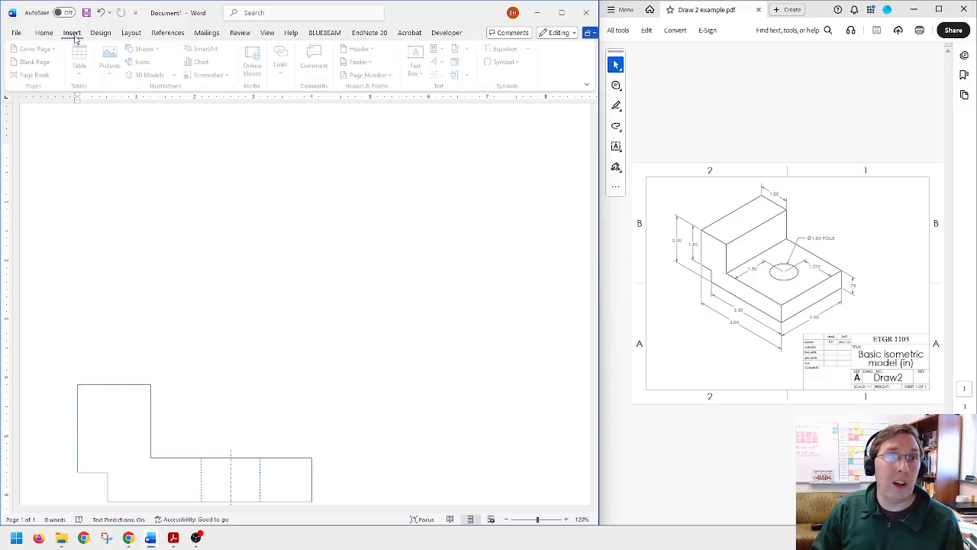
pyautogui.click(146, 49)
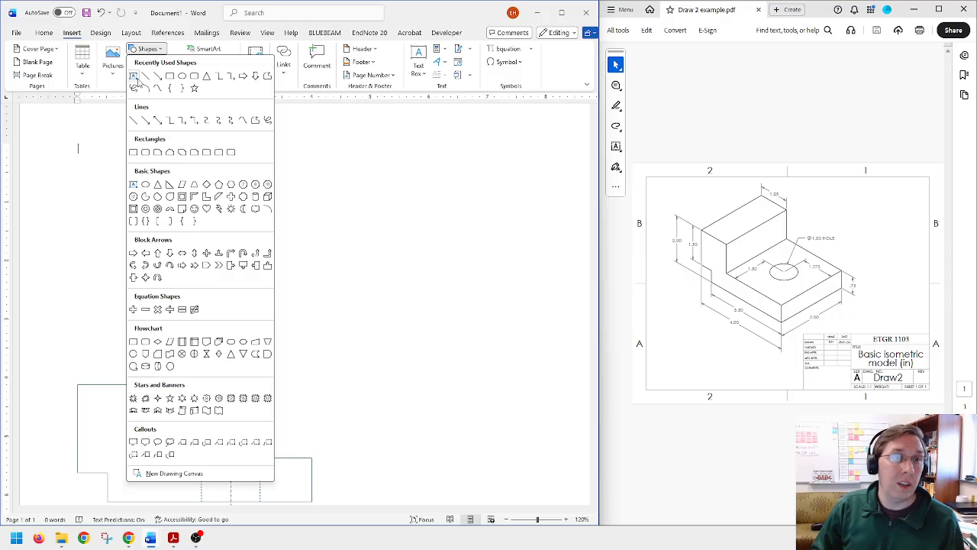
pyautogui.click(170, 76)
pyautogui.moveTo(107, 190); pyautogui.dragTo(432, 356)
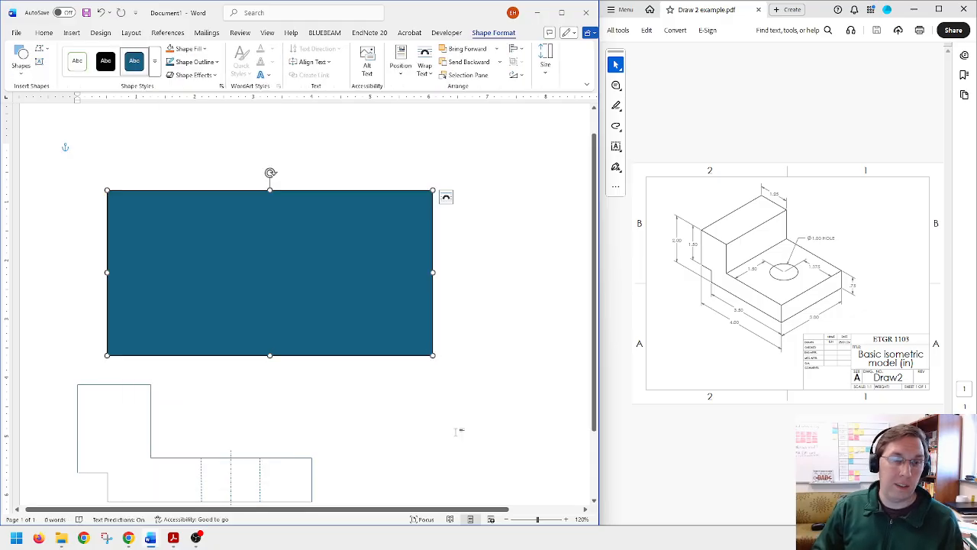
# Step: Remove the rectangle's fill and give it a Dark Teal, Accent 1 outline at ½ pt weight
pyautogui.click(190, 49)
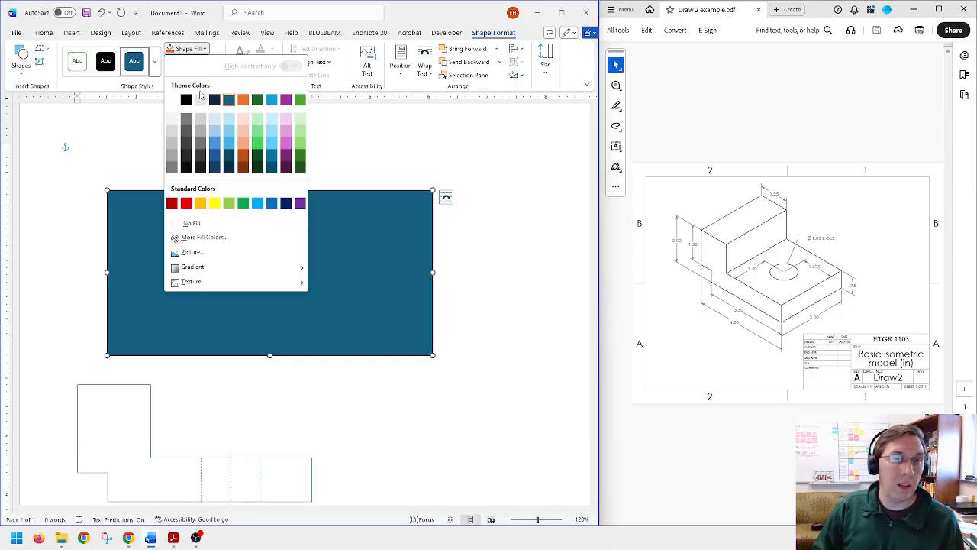
pyautogui.click(188, 221)
pyautogui.click(203, 62)
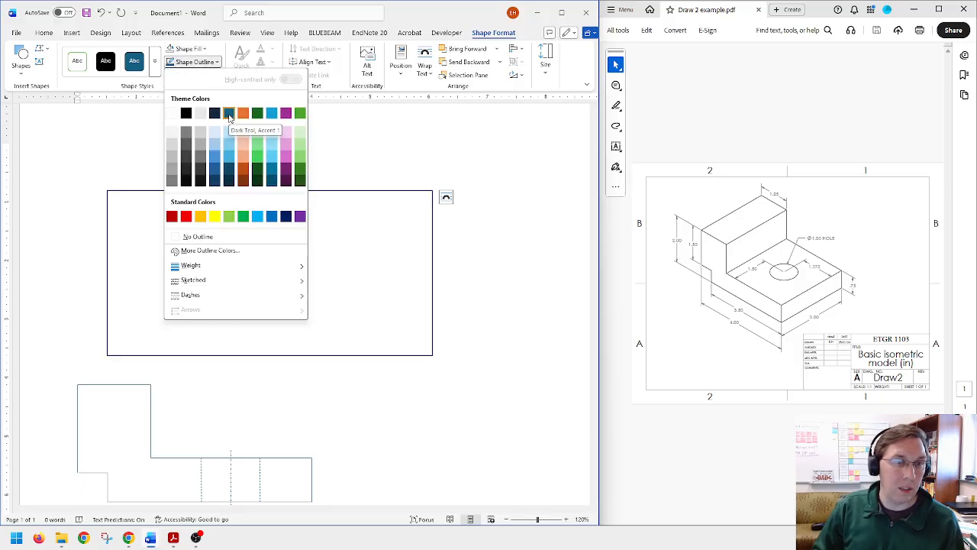
pyautogui.click(229, 114)
pyautogui.click(204, 62)
pyautogui.moveTo(267, 265)
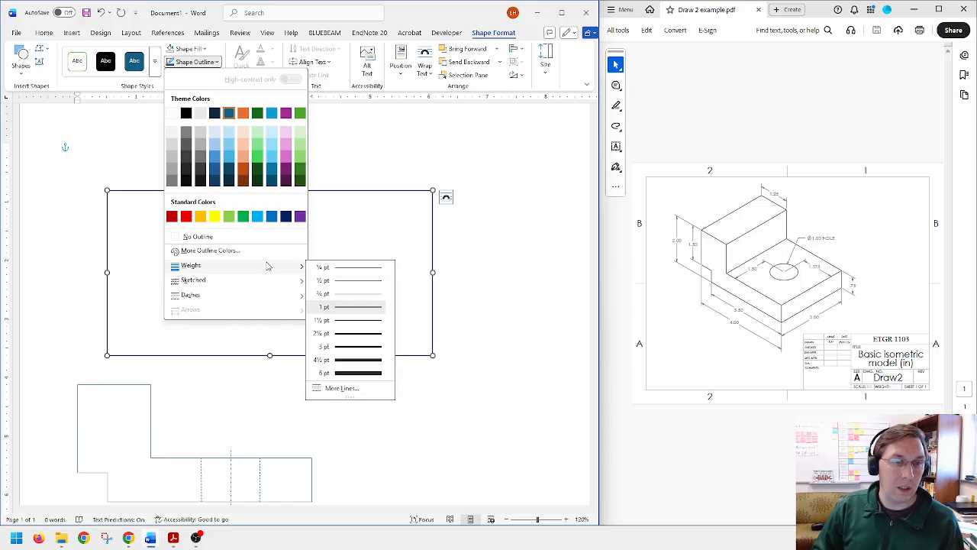
pyautogui.click(351, 281)
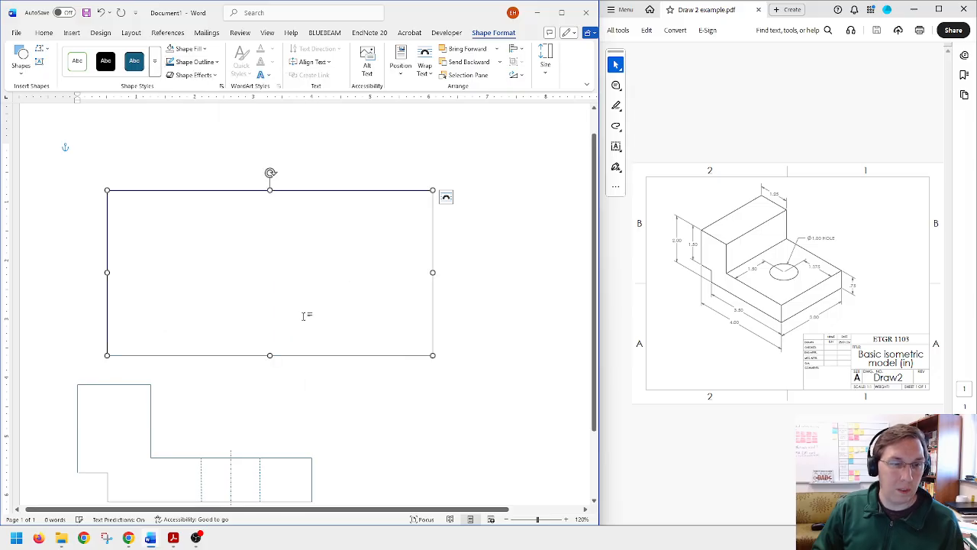
# Step: Compare the outline settings of the profile's top edge with those of the rectangle
pyautogui.click(117, 385)
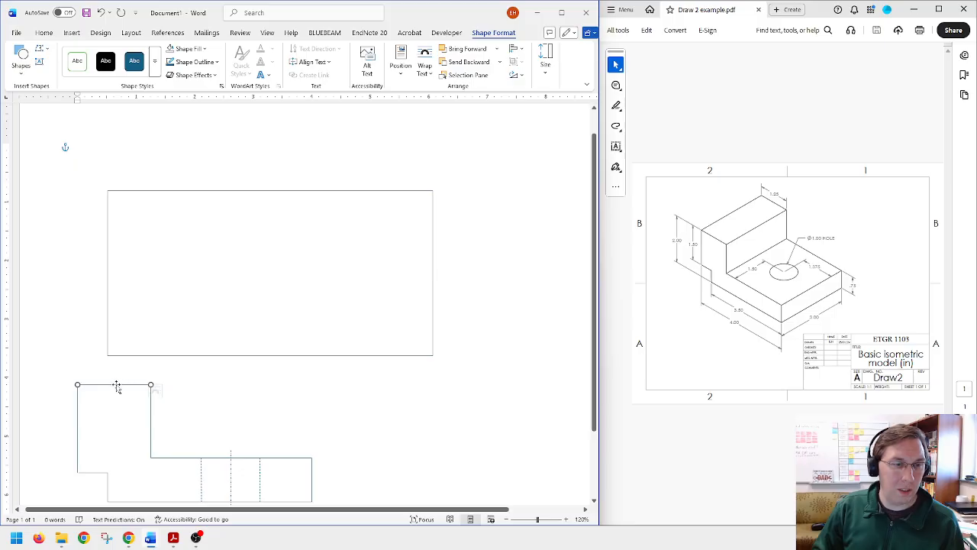
pyautogui.click(198, 68)
pyautogui.moveTo(273, 299)
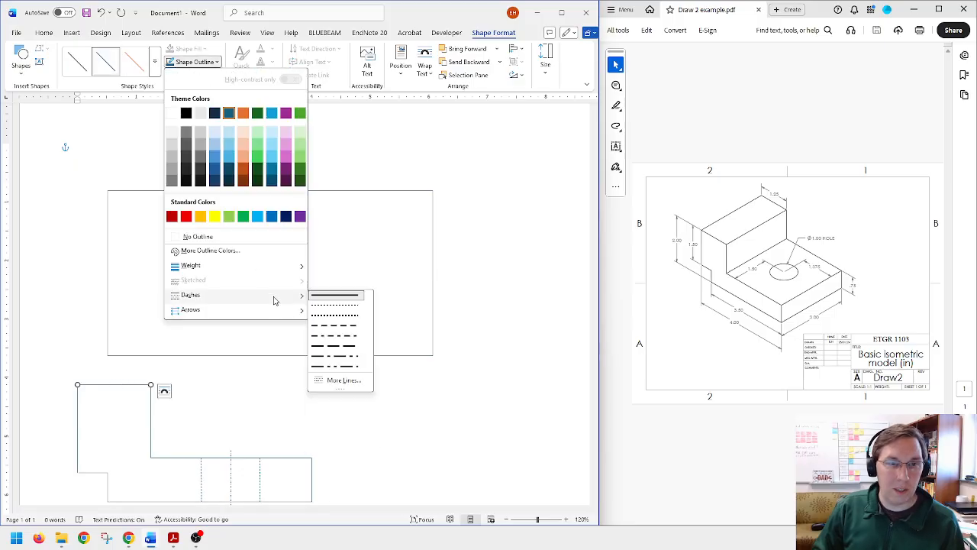
pyautogui.moveTo(272, 271)
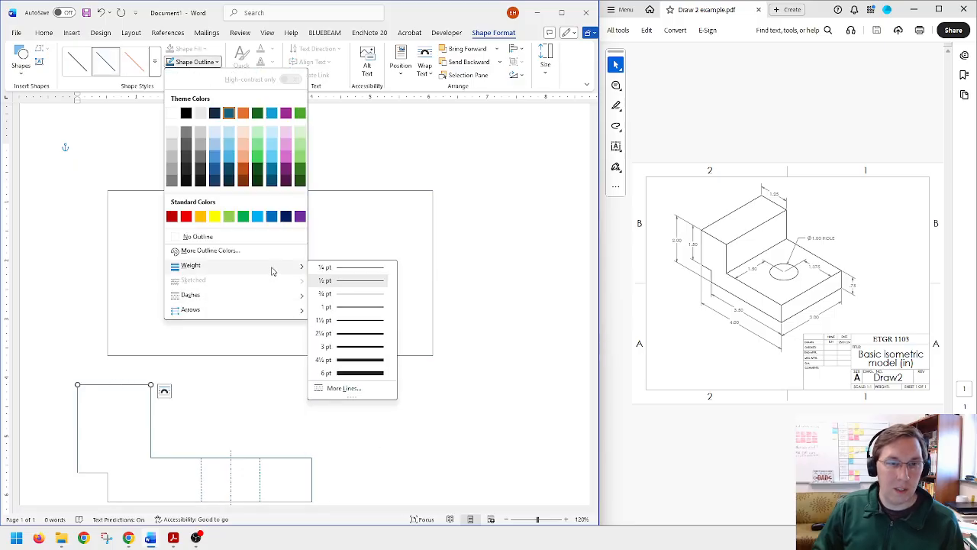
pyautogui.click(332, 197)
pyautogui.click(329, 190)
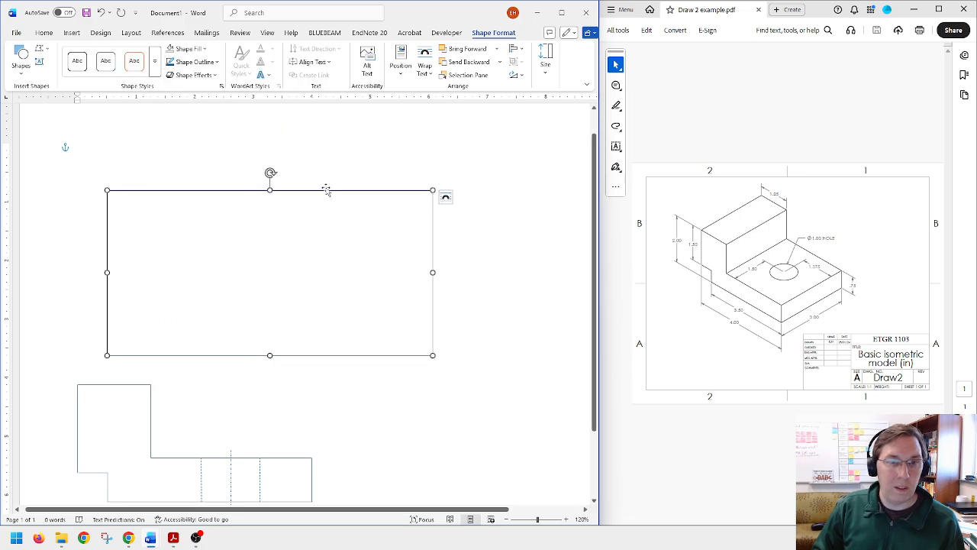
pyautogui.click(193, 61)
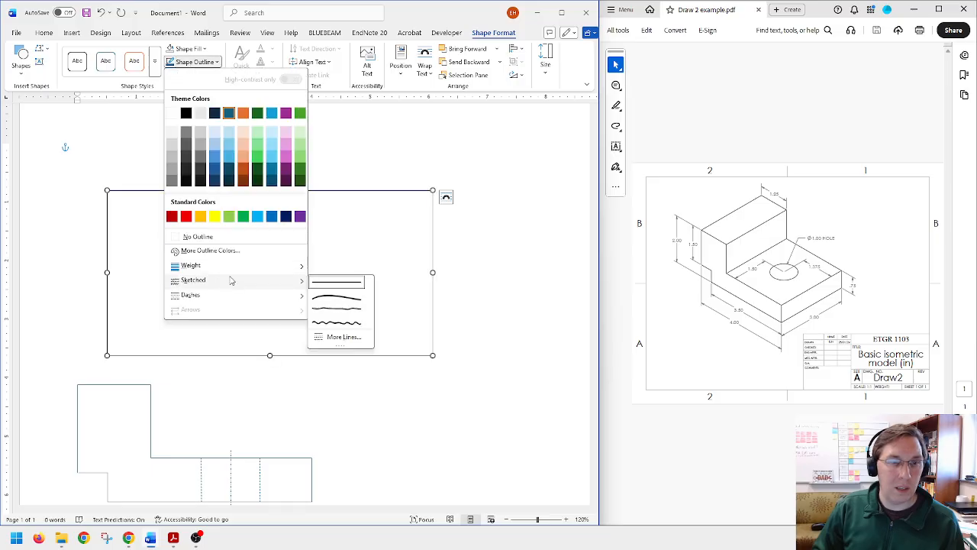
pyautogui.moveTo(231, 266)
# Step: Move the rectangle slightly up and to the right, farther from the profile
pyautogui.click(131, 191)
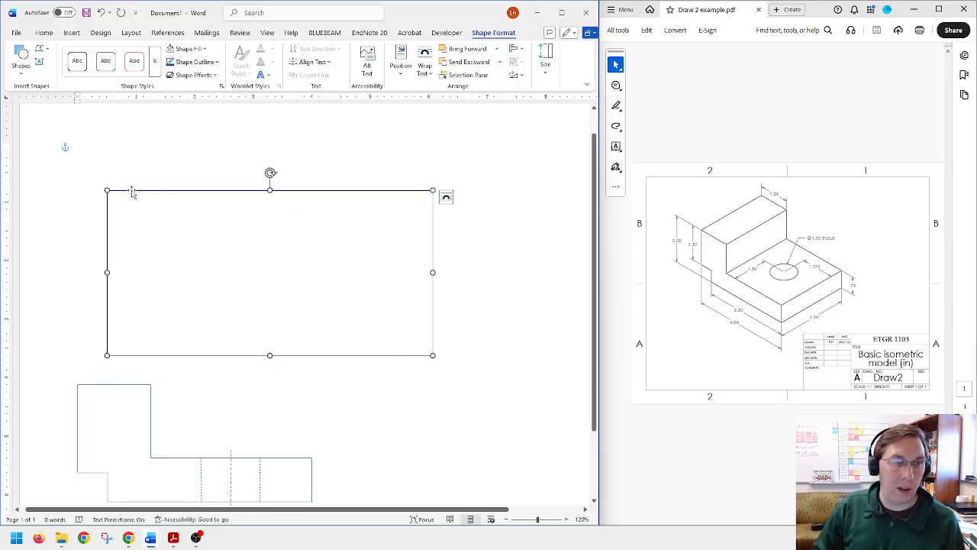
pyautogui.moveTo(131, 192); pyautogui.dragTo(147, 161)
pyautogui.click(142, 352)
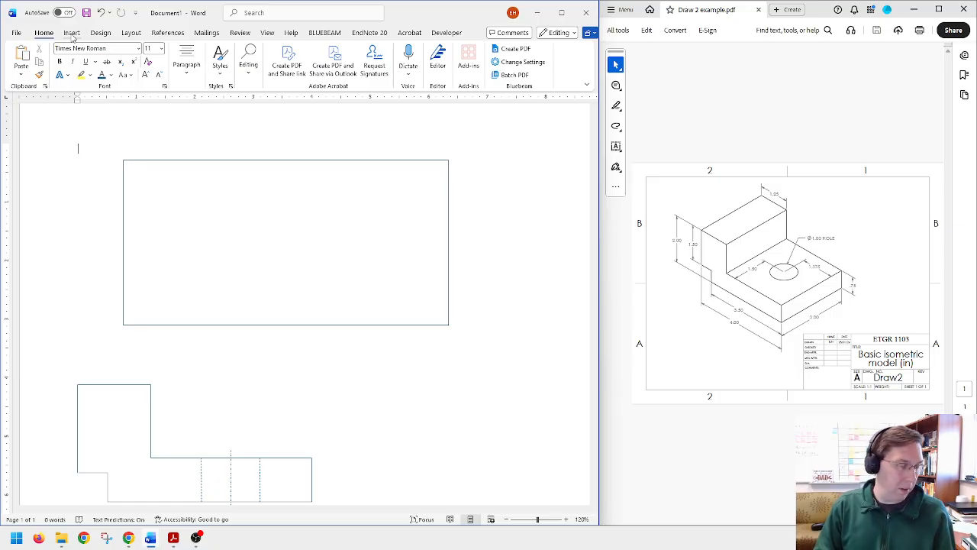
# Step: Draw a vertical line up from the profile's upper-left corner, set its height to 1 in, and realign its lower end with the corner
pyautogui.click(71, 33)
pyautogui.click(146, 48)
pyautogui.click(145, 88)
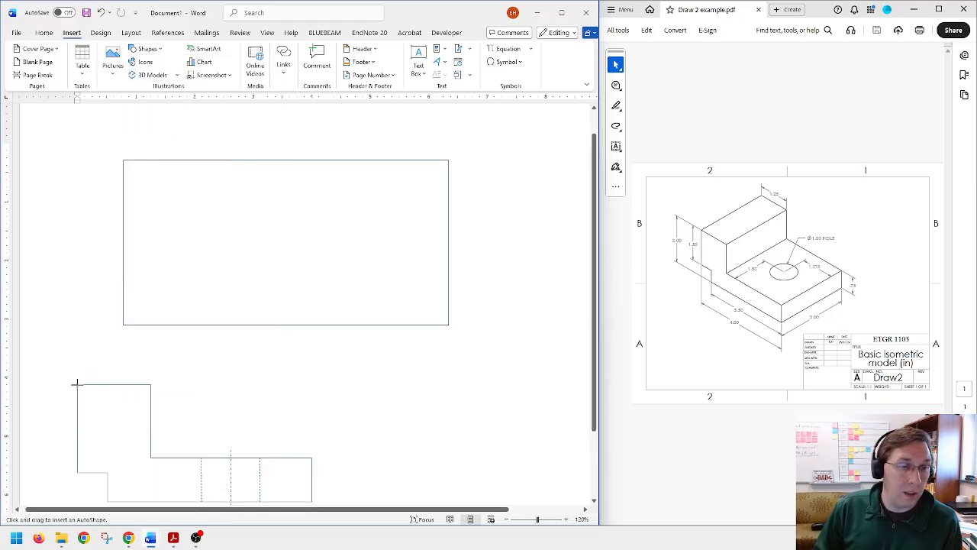
pyautogui.moveTo(76, 383); pyautogui.dragTo(77, 338)
pyautogui.click(545, 61)
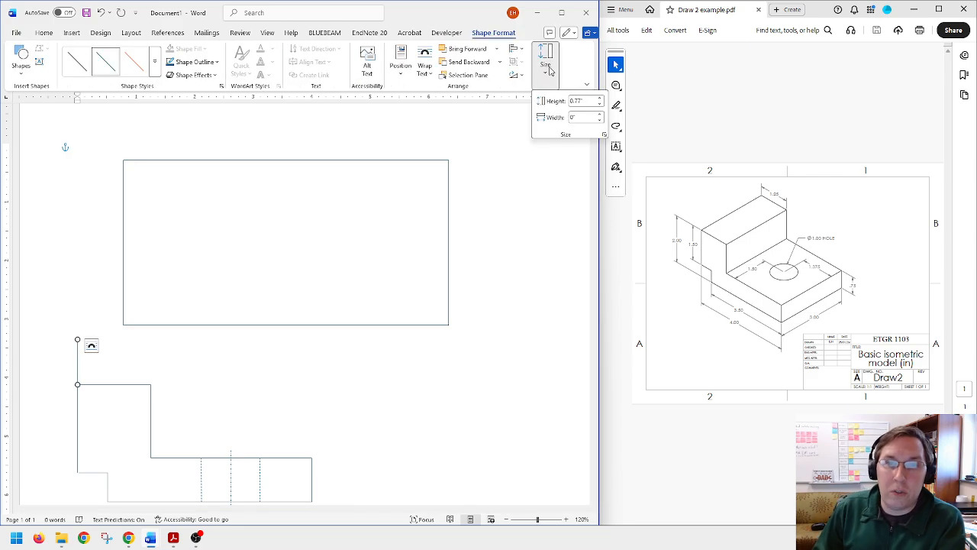
pyautogui.click(586, 101)
pyautogui.write('1')
pyautogui.press('Return')
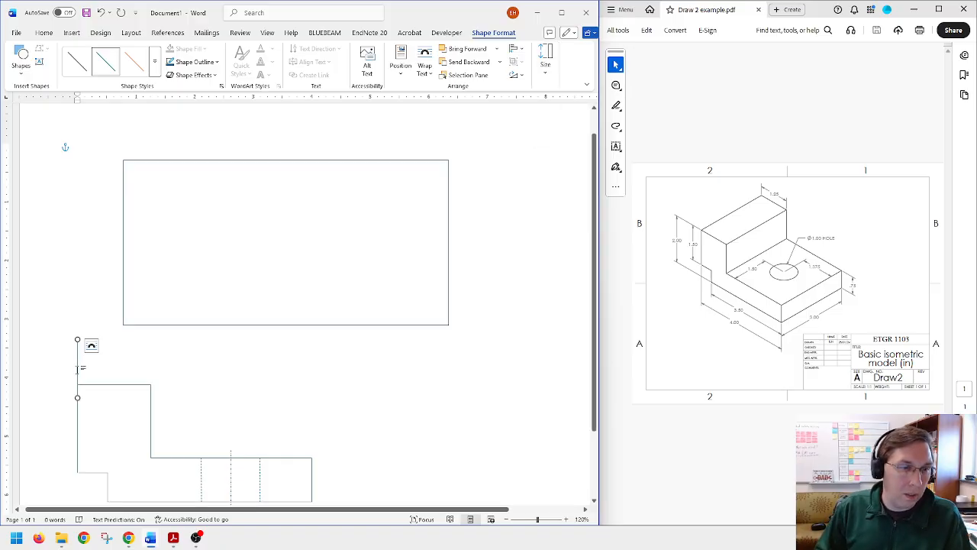
pyautogui.moveTo(80, 369); pyautogui.dragTo(80, 356)
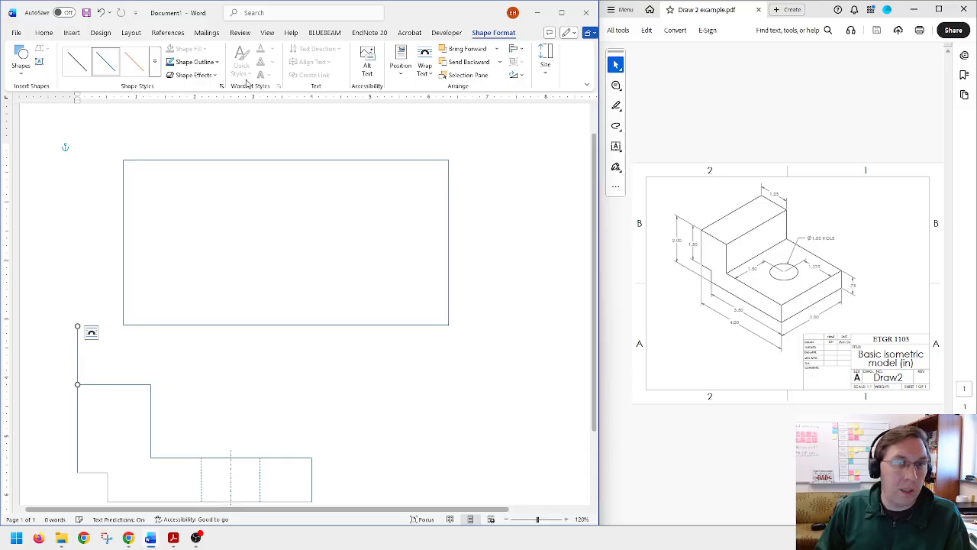
# Step: Give the 1 in vertical line a long dash-dot-dot style
pyautogui.click(195, 62)
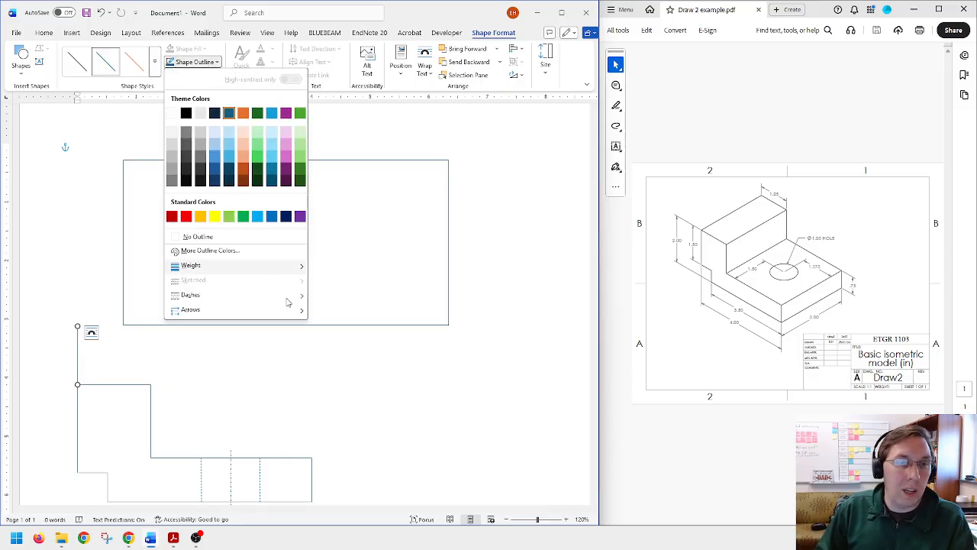
pyautogui.moveTo(288, 296)
pyautogui.click(353, 371)
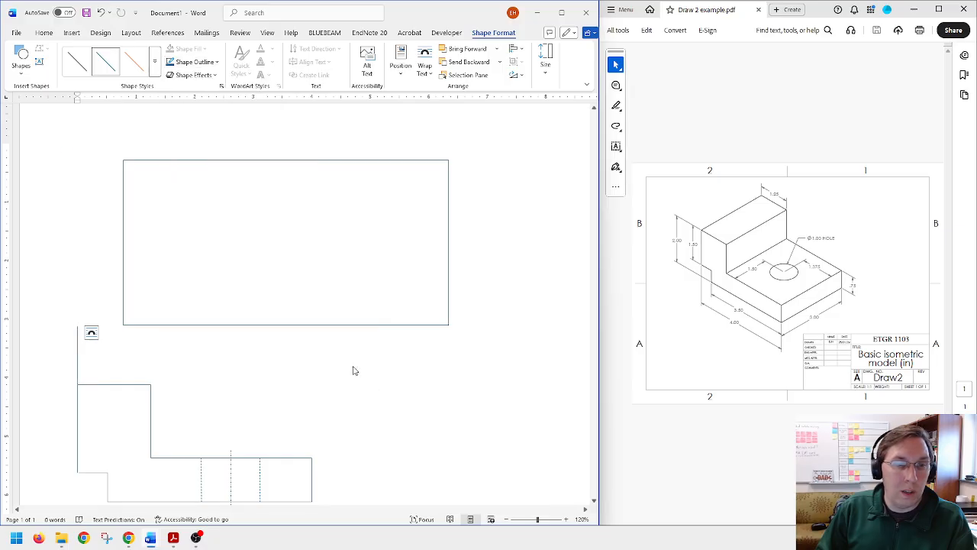
# Step: Resize the rectangle to 3 in high by 4 in wide and place its lower-left corner at the projection line's upper end
pyautogui.click(210, 324)
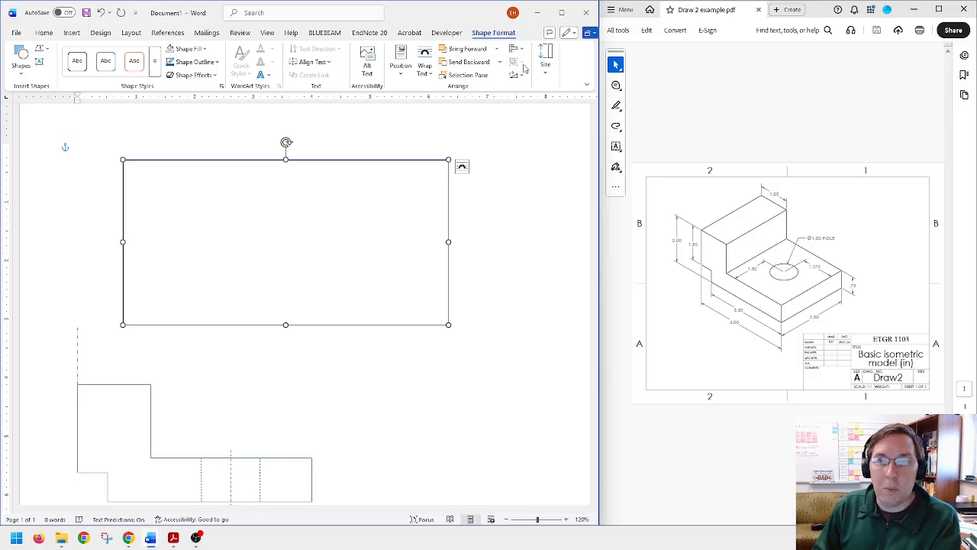
pyautogui.click(545, 58)
pyautogui.click(593, 100)
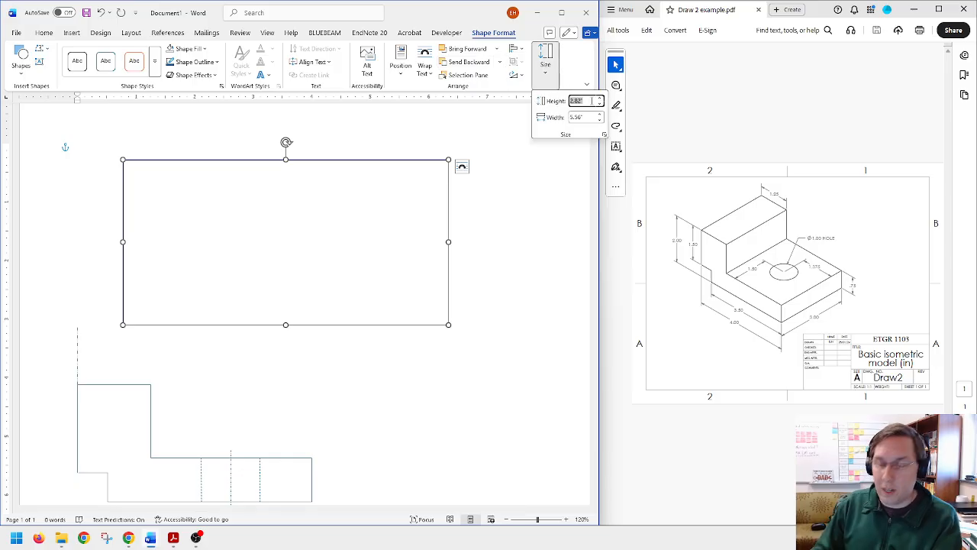
pyautogui.write('3')
pyautogui.press('Tab')
pyautogui.write('4')
pyautogui.press('Return')
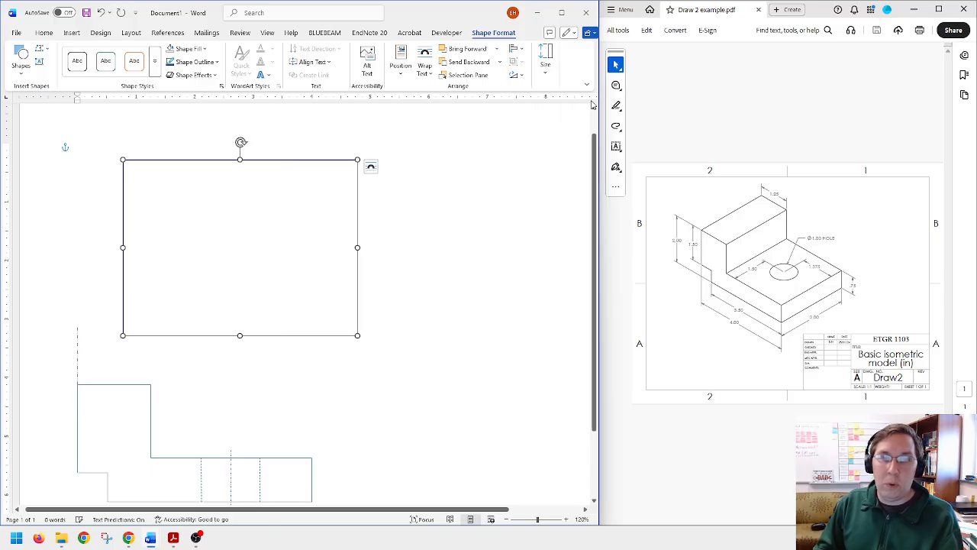
pyautogui.moveTo(267, 159); pyautogui.dragTo(223, 149)
pyautogui.click(368, 271)
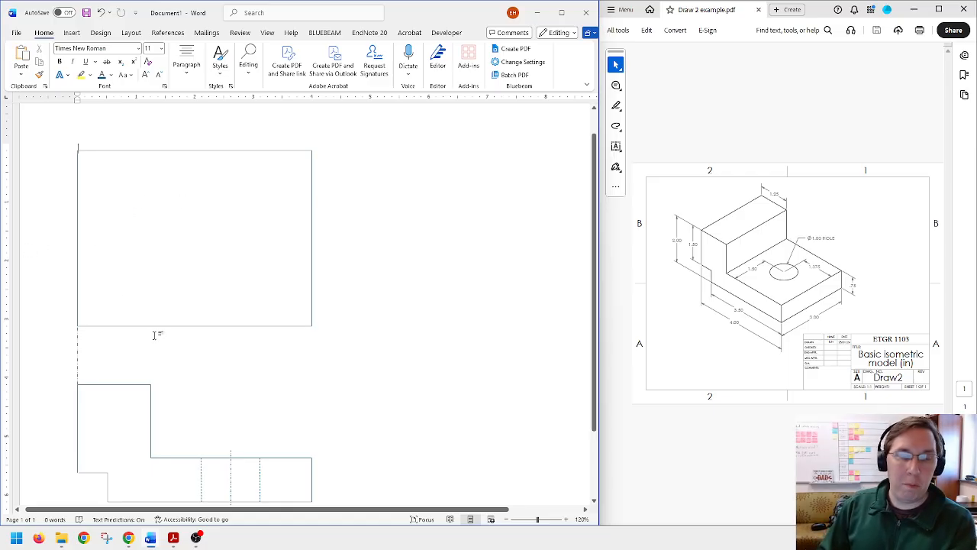
pyautogui.scroll(-1, 178, 391)
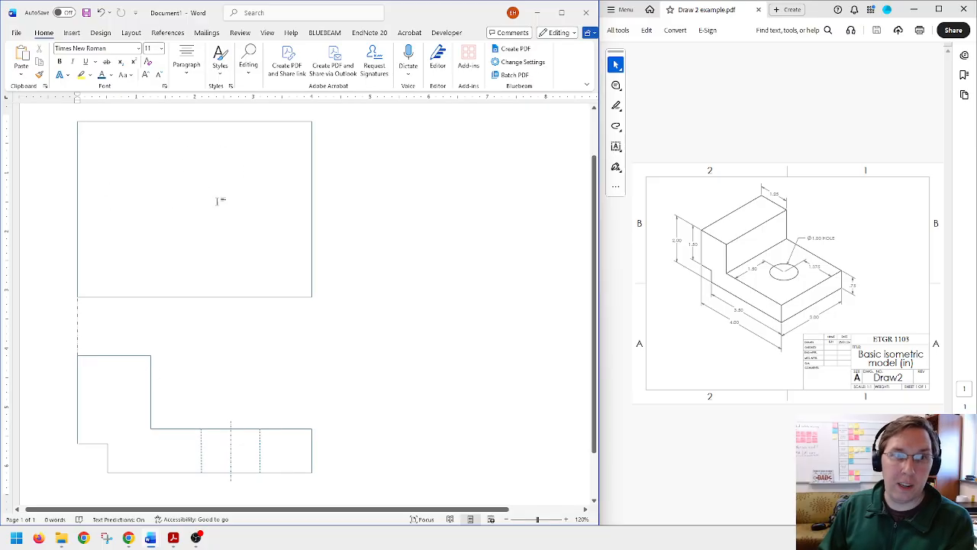
pyautogui.click(72, 32)
pyautogui.click(145, 49)
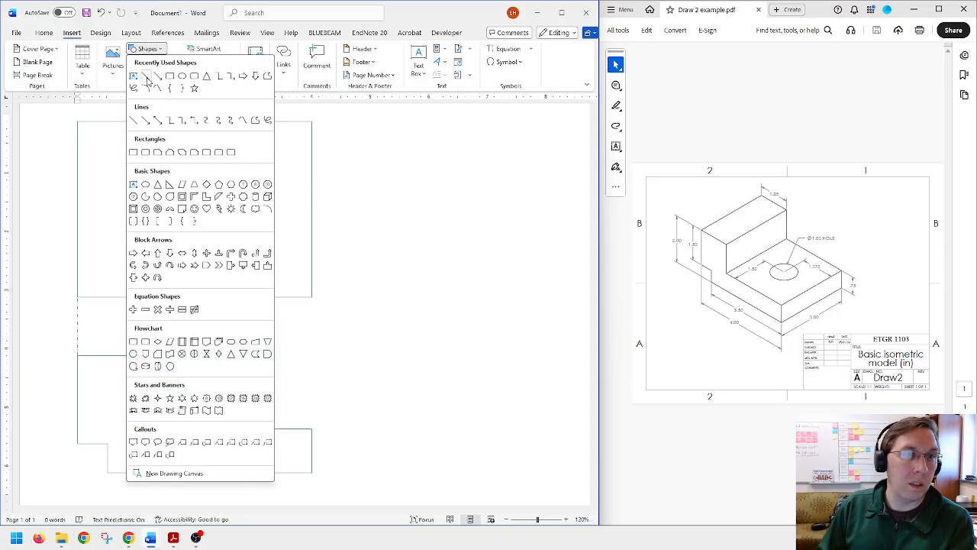
pyautogui.click(220, 12)
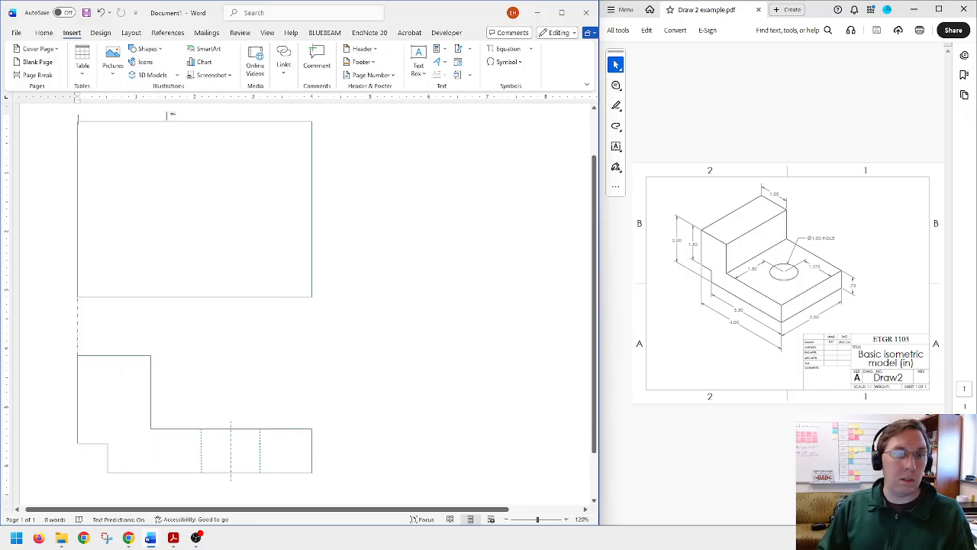
# Step: Duplicate the 1 in projection line and place the copy between the raised block's upper-right corner and the rectangle's bottom edge
pyautogui.click(78, 328)
pyautogui.hotkey('ctrl', 'c')
pyautogui.hotkey('ctrl', 'v')
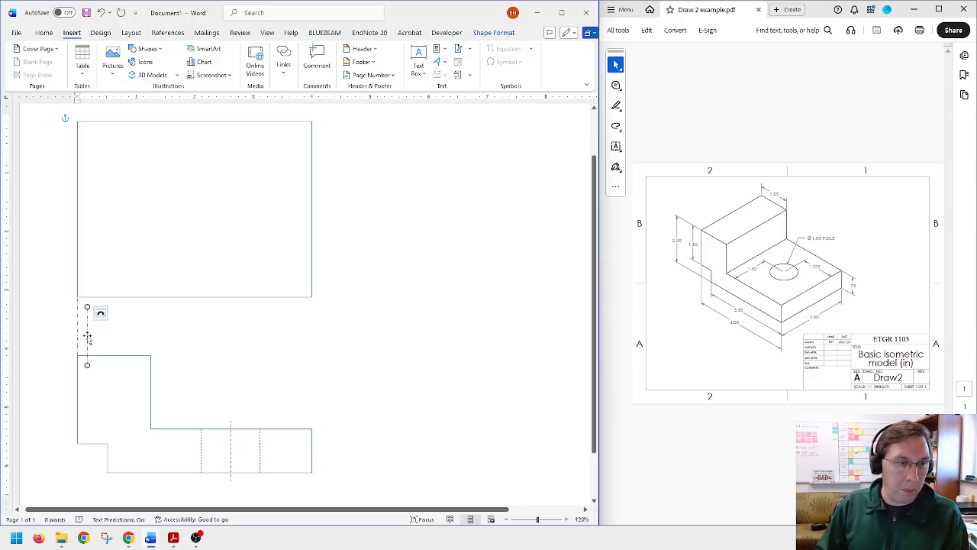
pyautogui.moveTo(87, 338); pyautogui.dragTo(150, 326)
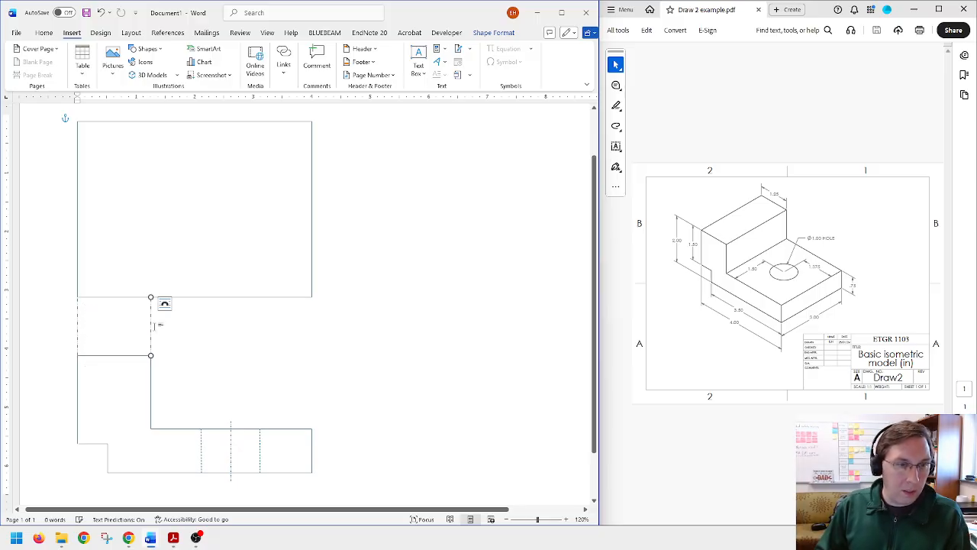
# Step: Draw a vertical line across the top-view rectangle, from the raised block's projection line up to the rectangle's top edge
pyautogui.click(148, 49)
pyautogui.click(145, 76)
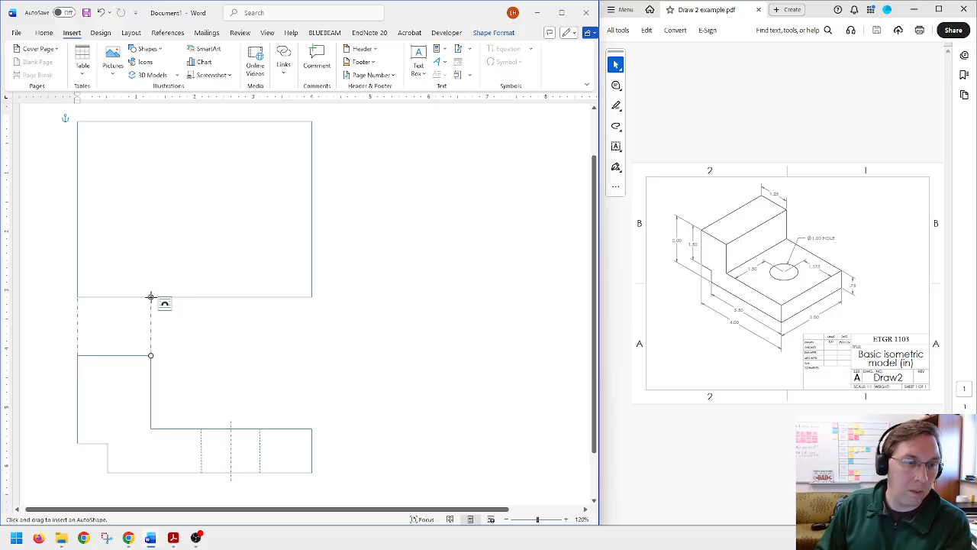
pyautogui.moveTo(150, 297); pyautogui.dragTo(151, 122)
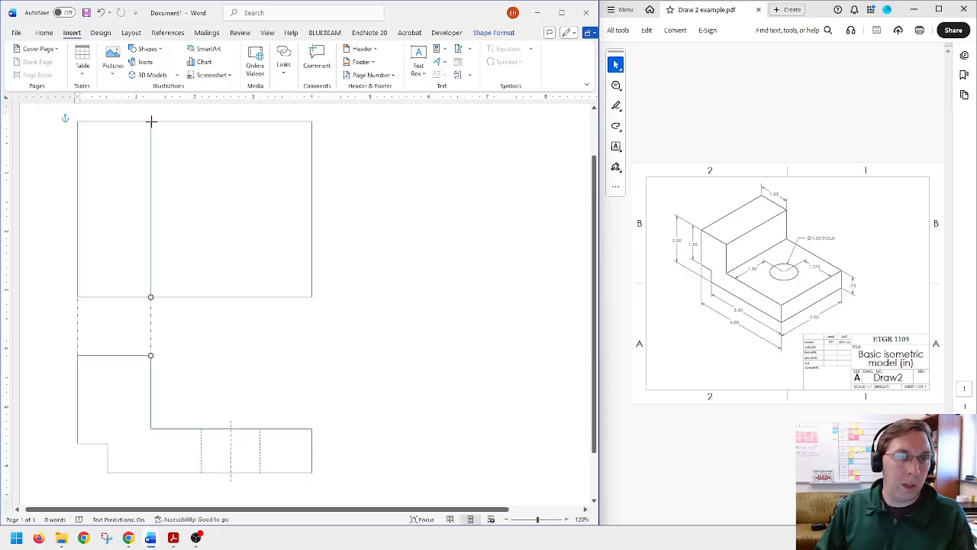
pyautogui.moveTo(151, 122); pyautogui.dragTo(150, 122)
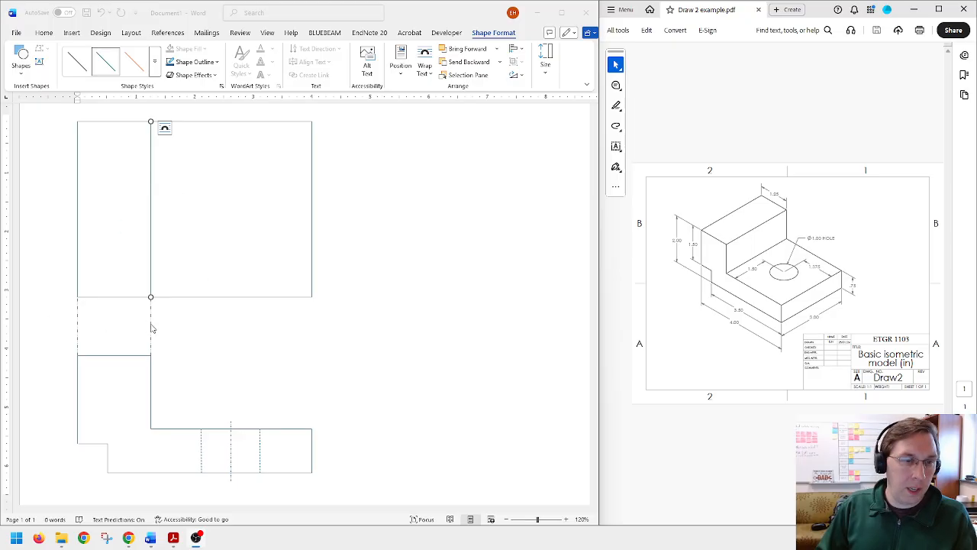
# Step: Draw a vertical projection line from the front view's notch corner up to the top view's bottom edge and give it a dash-dot style
pyautogui.click(22, 76)
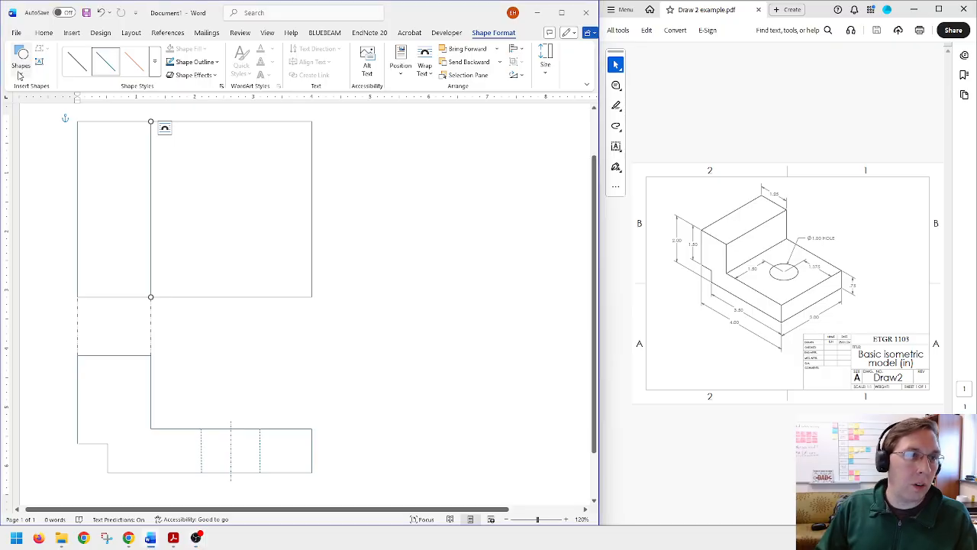
pyautogui.click(21, 69)
pyautogui.click(30, 101)
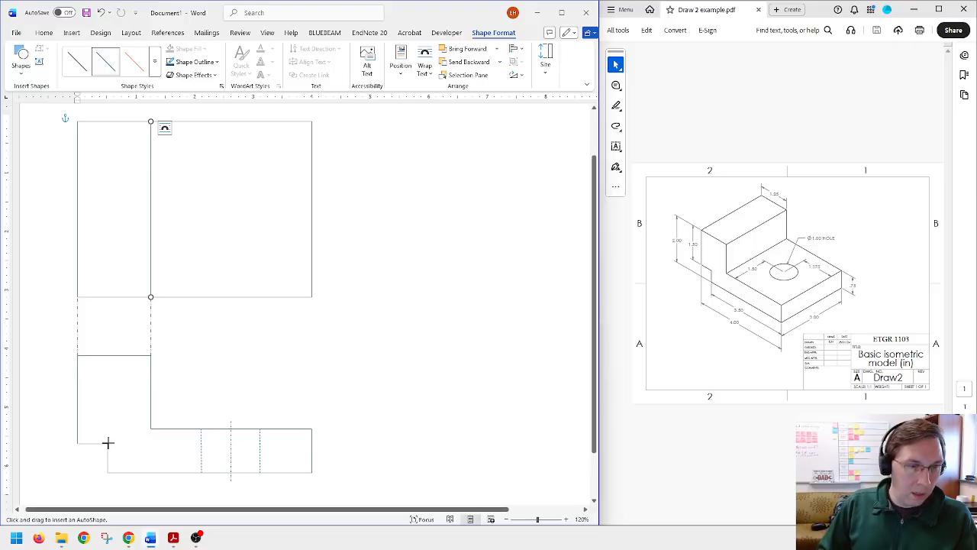
pyautogui.moveTo(108, 443); pyautogui.dragTo(108, 298)
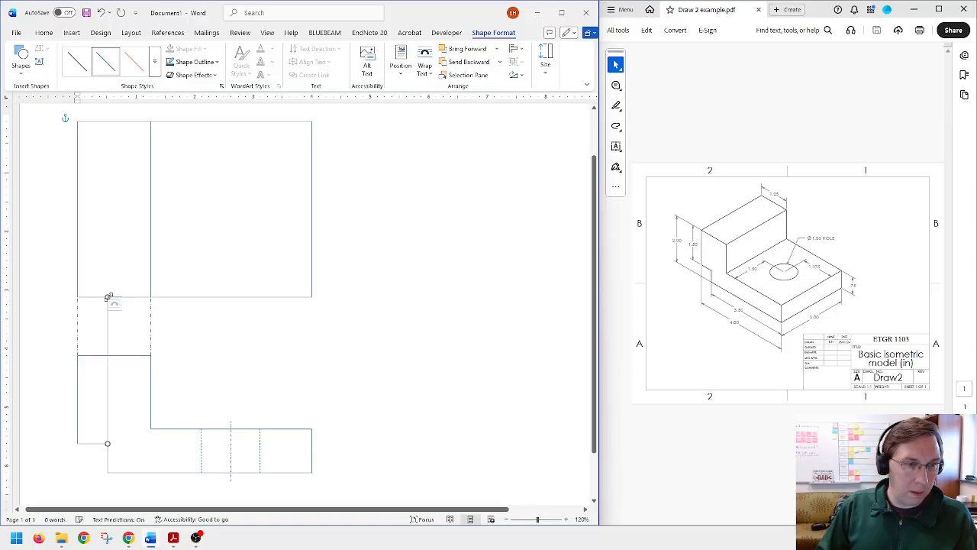
pyautogui.click(200, 68)
pyautogui.moveTo(295, 297)
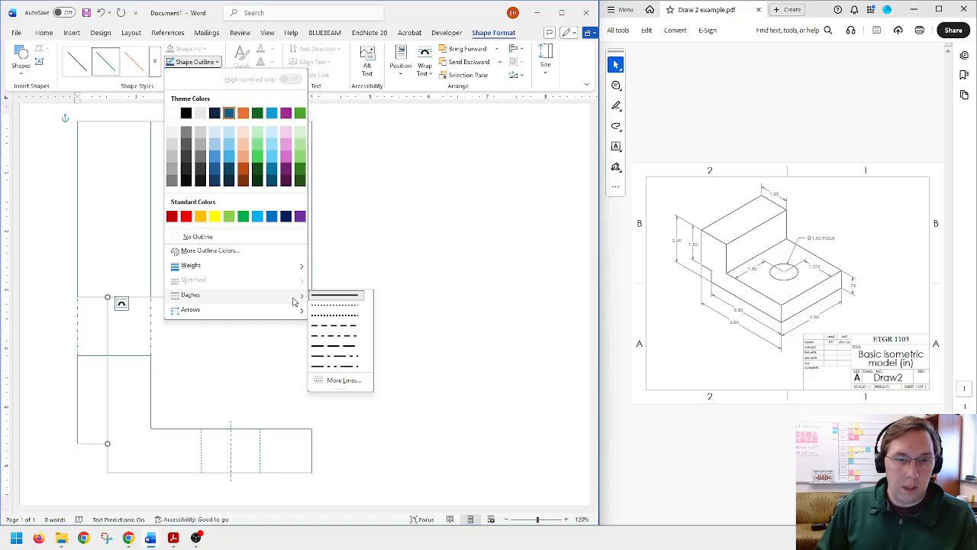
pyautogui.click(354, 360)
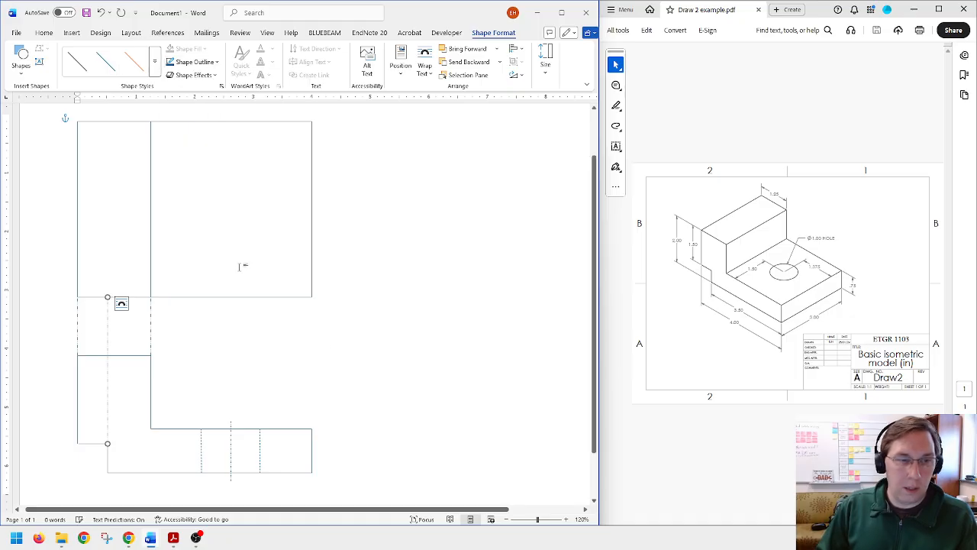
# Step: Duplicate the top view's inner vertical line, place the copy above the notch projection line, and make it a dotted hidden line
pyautogui.click(151, 167)
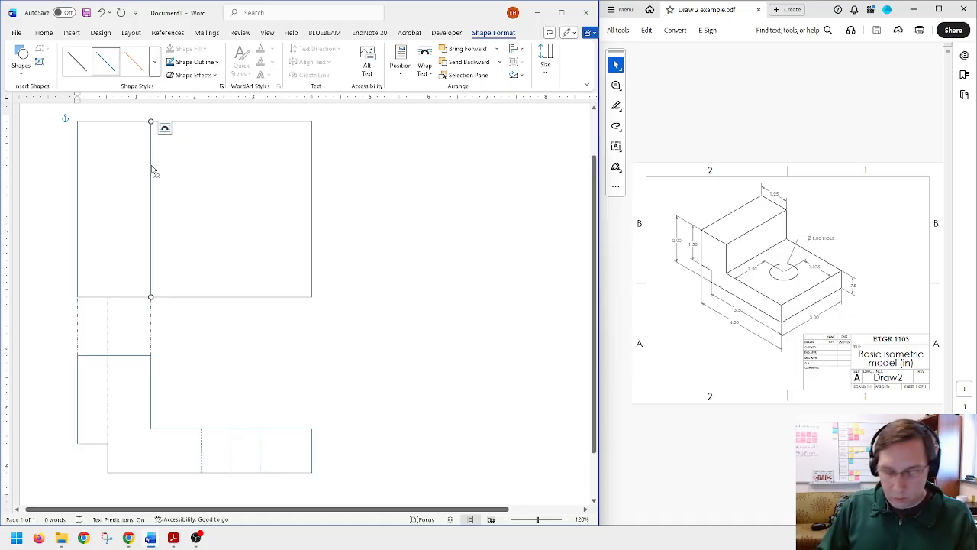
pyautogui.hotkey('ctrl', 'c')
pyautogui.hotkey('ctrl', 'v')
pyautogui.moveTo(159, 187); pyautogui.dragTo(110, 176)
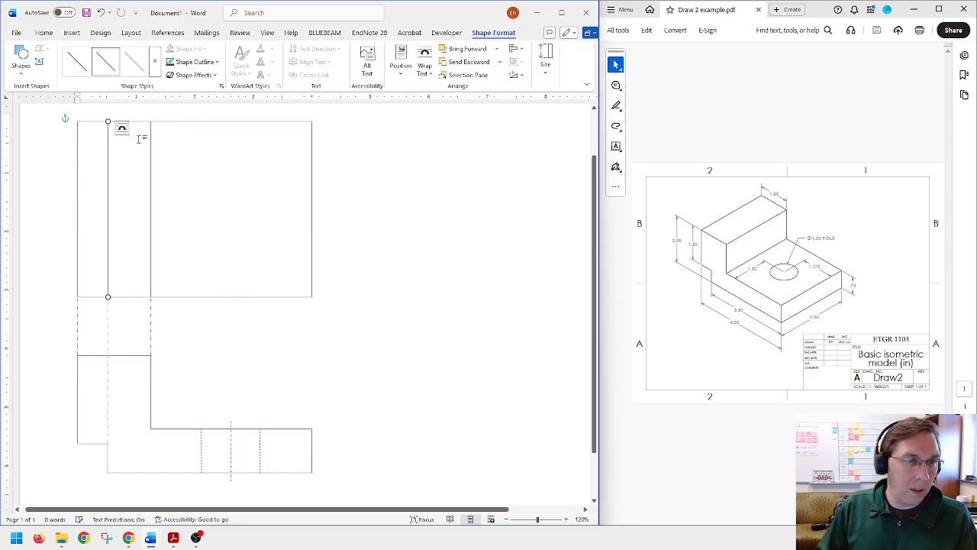
pyautogui.click(196, 62)
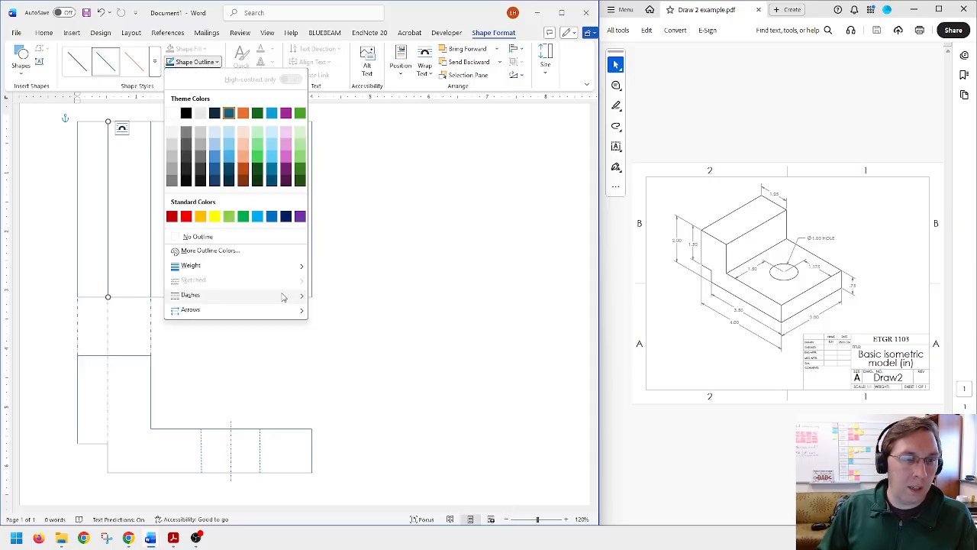
pyautogui.moveTo(284, 296)
pyautogui.click(335, 320)
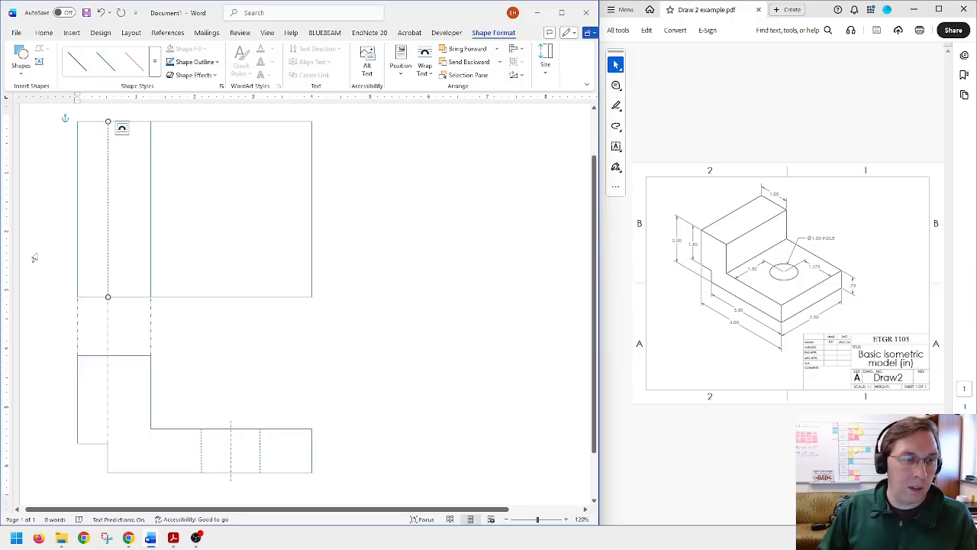
# Step: Delete the projection lines at the notch corner and the raised block's right edge, keeping the leftmost one
pyautogui.tripleClick(35, 258)
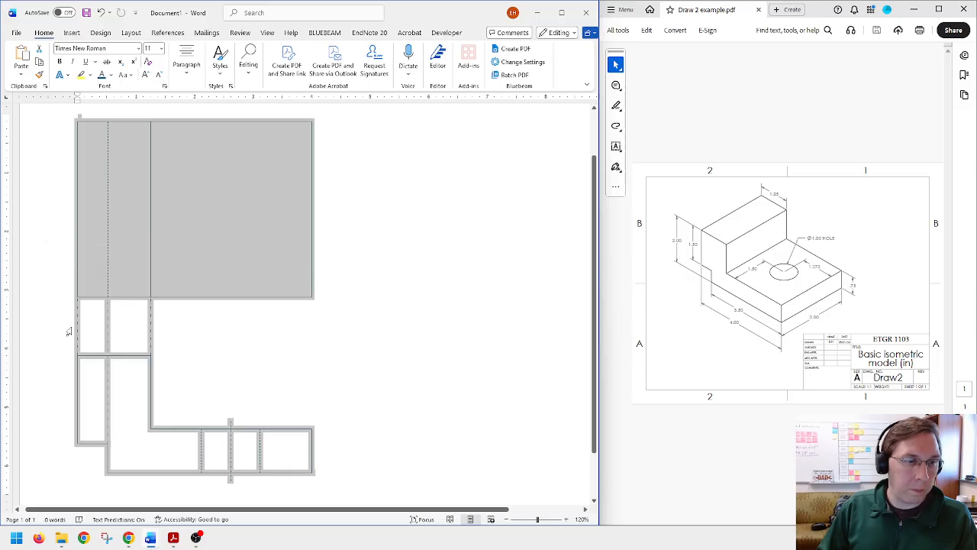
pyautogui.click(96, 327)
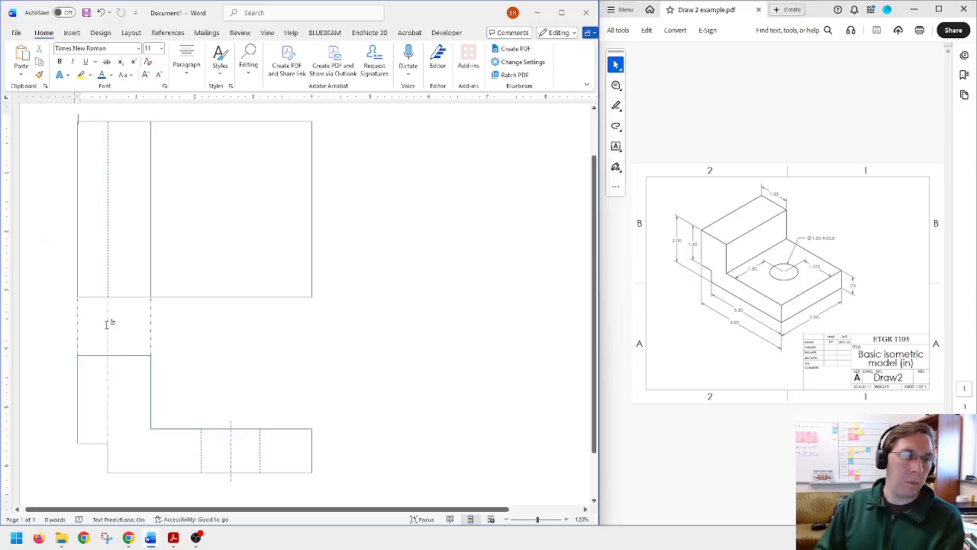
pyautogui.click(107, 323)
pyautogui.press('Delete')
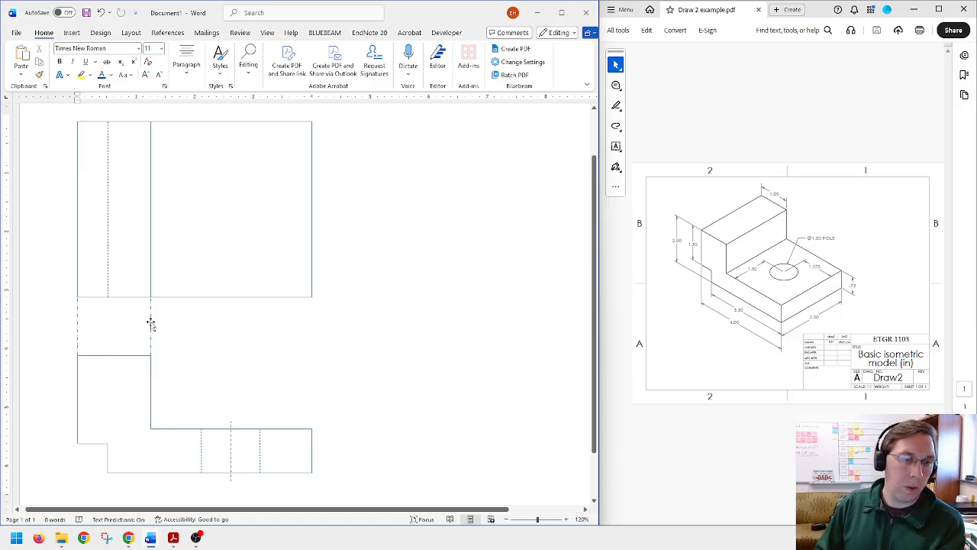
pyautogui.click(150, 322)
pyautogui.press('Delete')
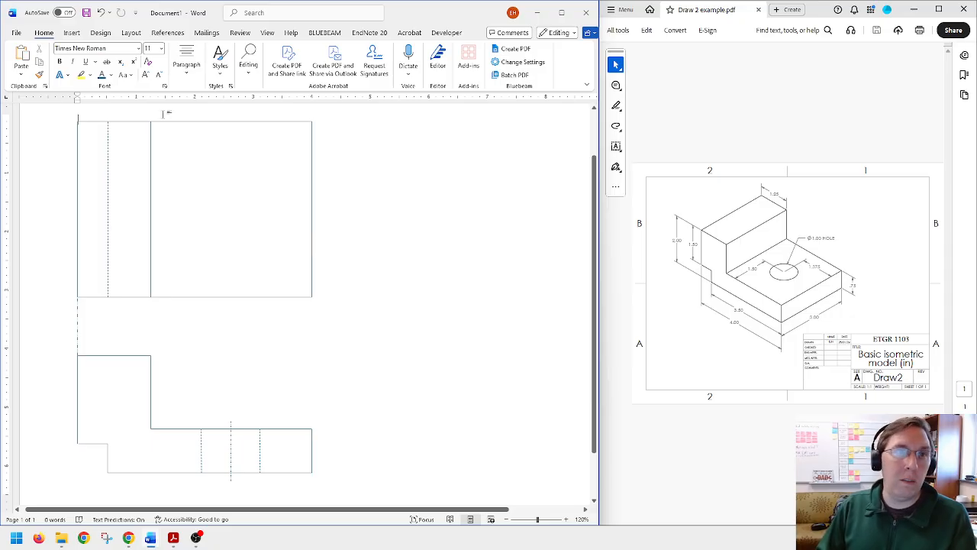
# Step: Draw a rectangle about 1.8 in square from the top view's lower-right corner and fill it with white
pyautogui.click(72, 33)
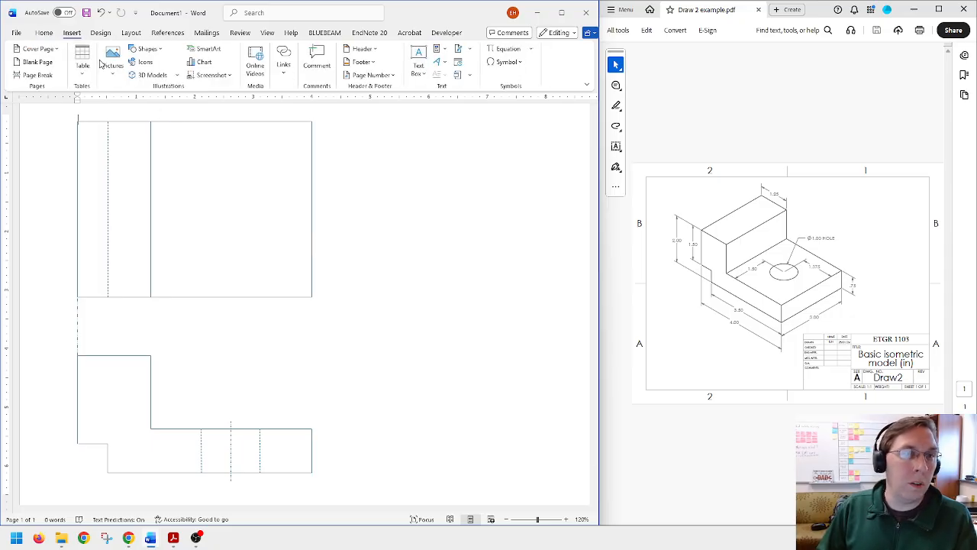
pyautogui.click(145, 48)
pyautogui.click(170, 76)
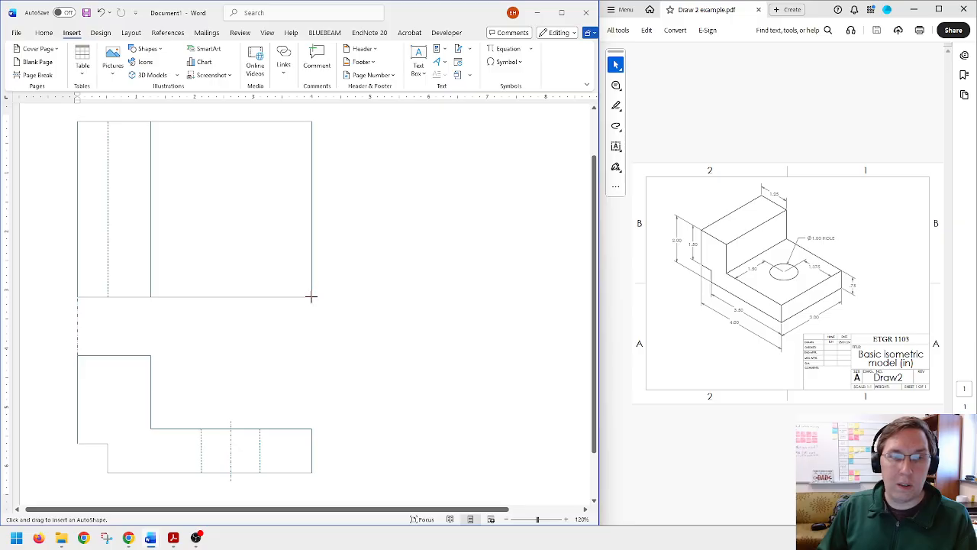
pyautogui.moveTo(311, 296); pyautogui.dragTo(207, 190)
pyautogui.click(201, 50)
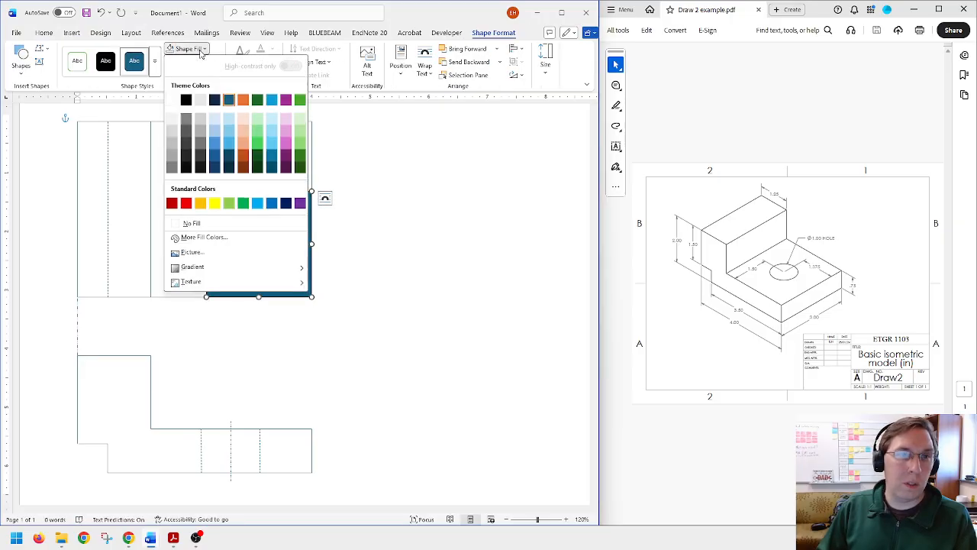
pyautogui.click(173, 100)
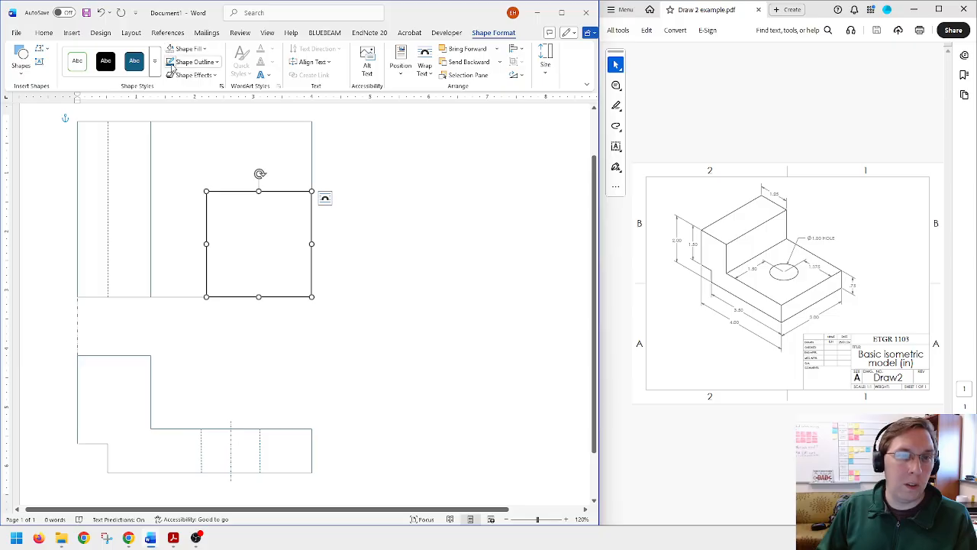
# Step: Give the new rectangle's outline a Long Dash Dot Dot style and a ½ pt weight
pyautogui.click(175, 64)
pyautogui.moveTo(265, 299)
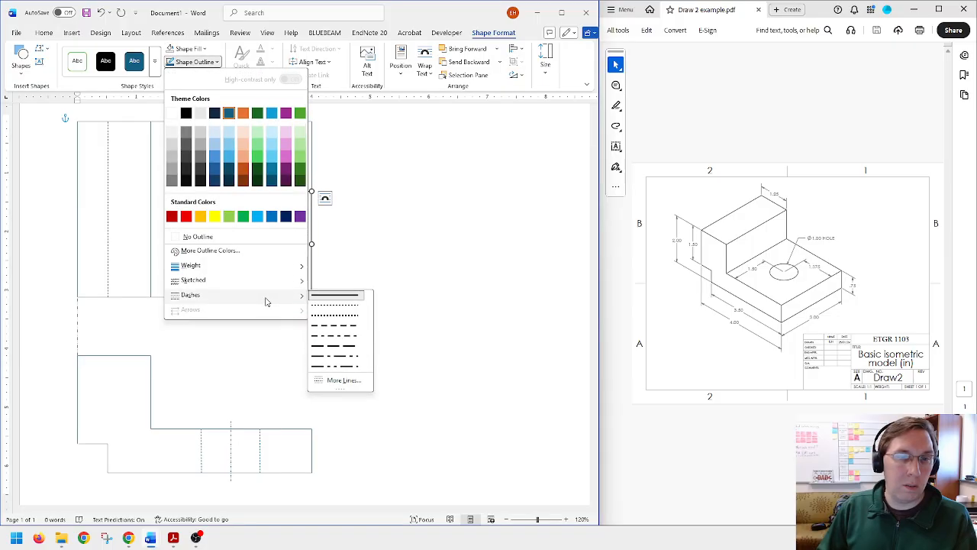
pyautogui.click(351, 369)
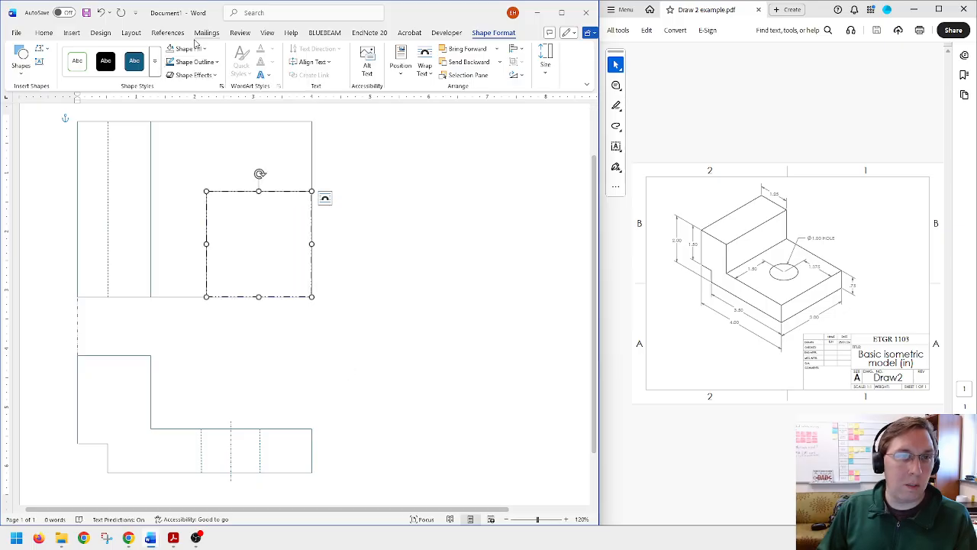
pyautogui.click(194, 62)
pyautogui.moveTo(275, 273)
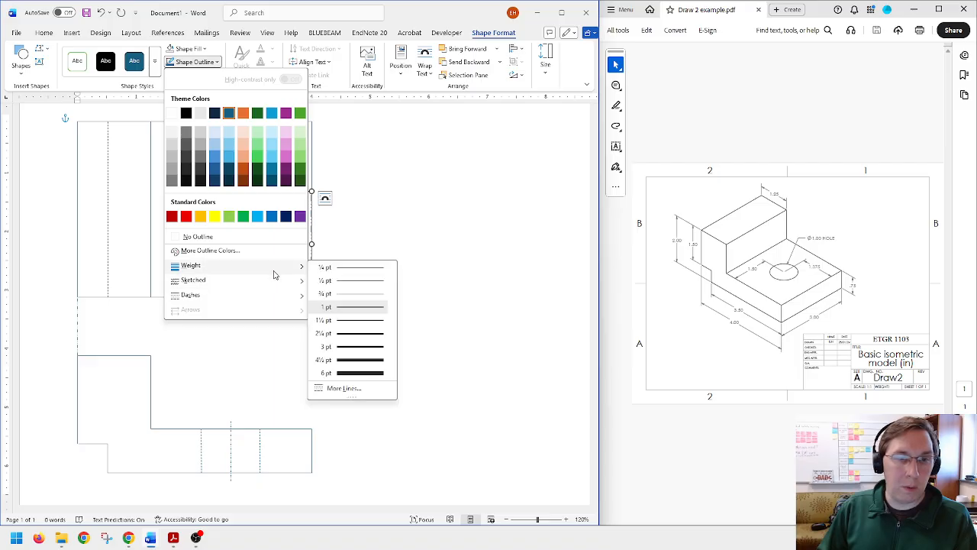
pyautogui.click(359, 280)
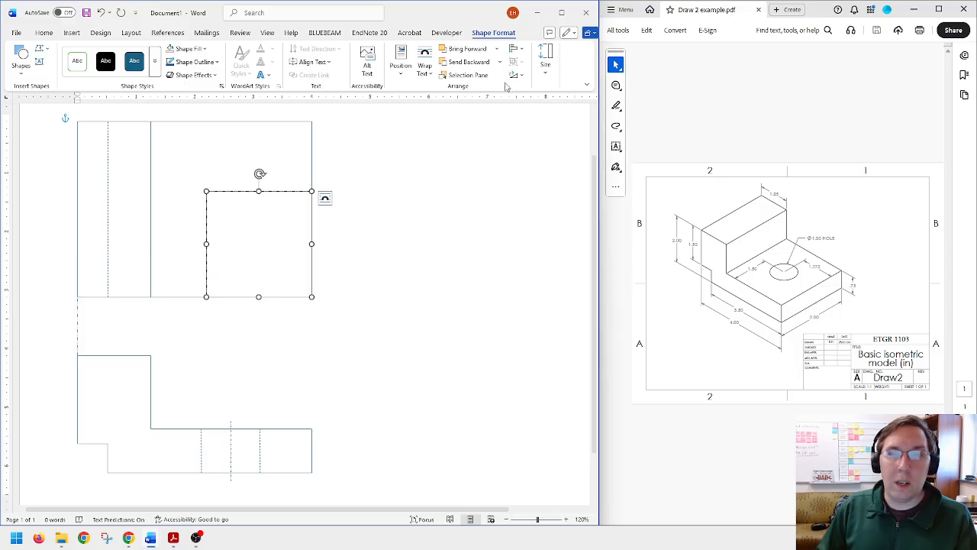
# Step: Resize the dash-dot rectangle to 1.5 in high by 1.375 in wide and align it with the top view's lower-right corner
pyautogui.click(545, 61)
pyautogui.click(580, 100)
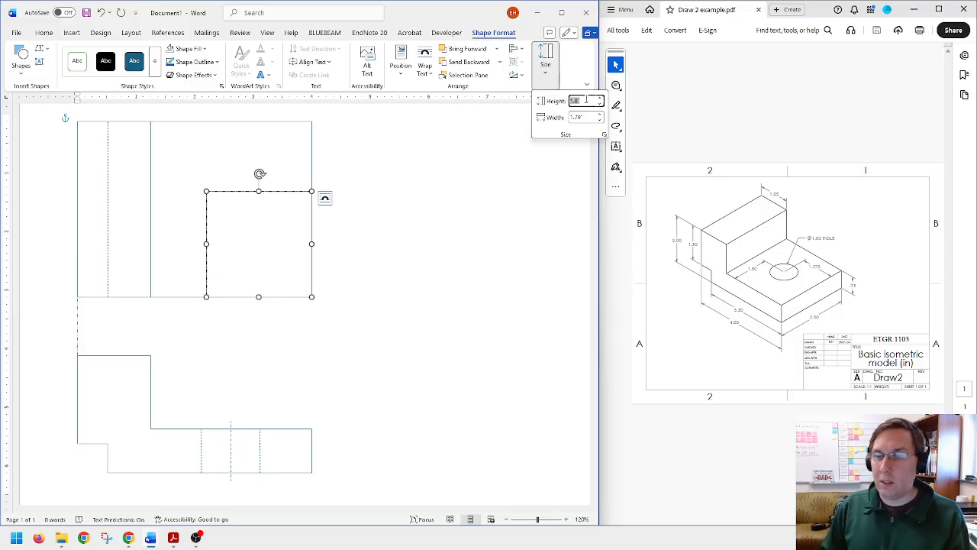
pyautogui.write('1.5')
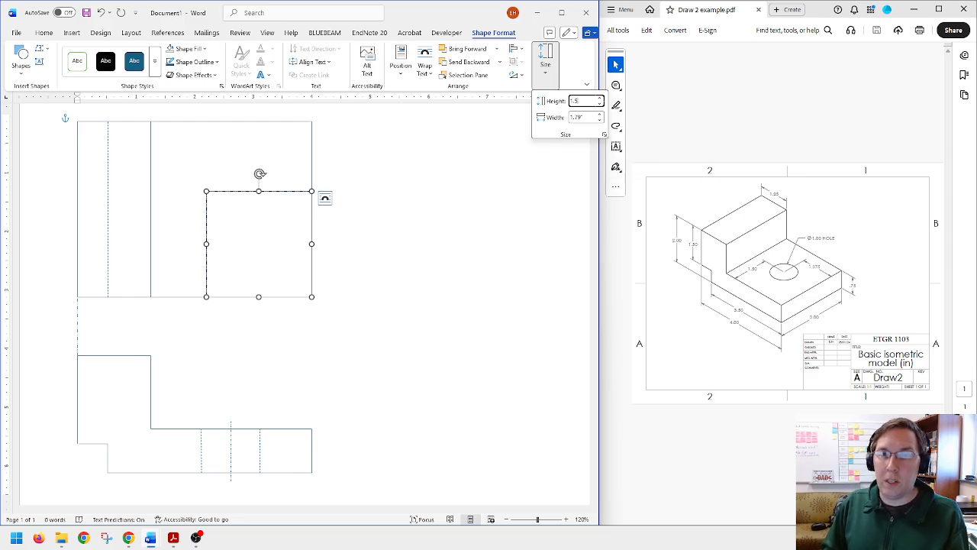
pyautogui.press('Tab')
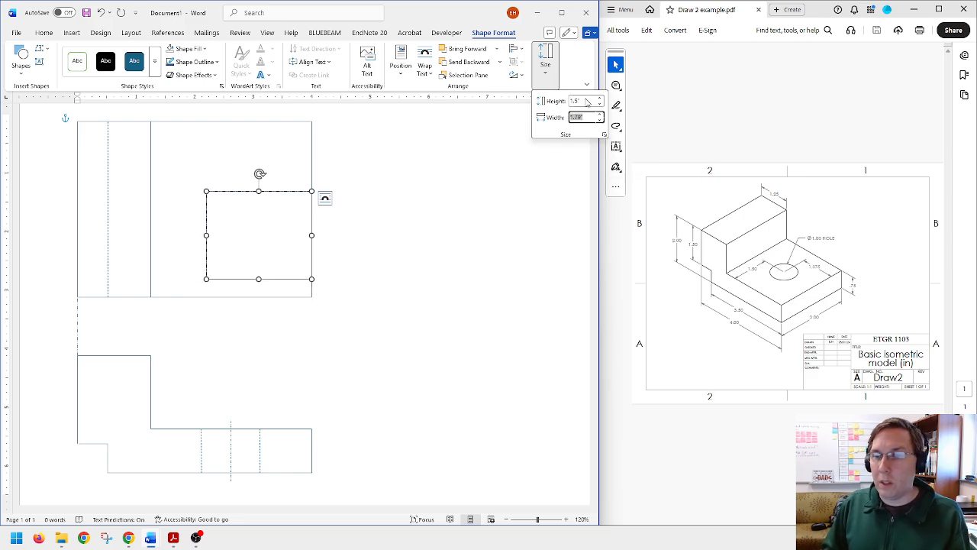
pyautogui.write('1.4')
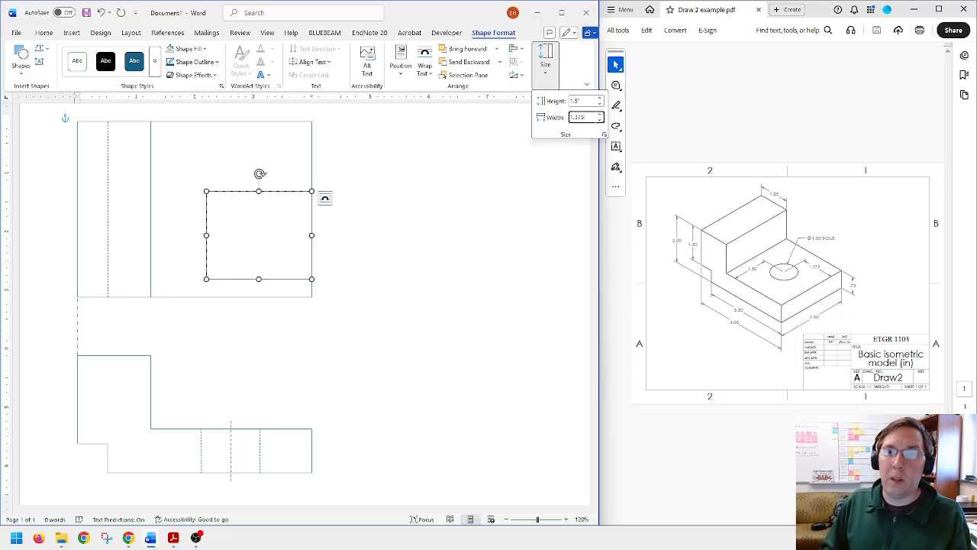
pyautogui.press('Return')
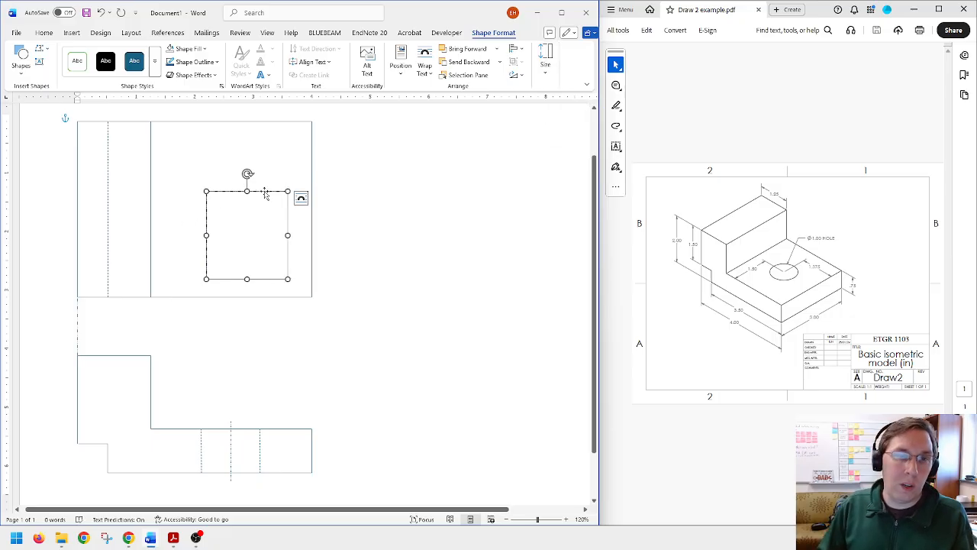
pyautogui.moveTo(264, 191); pyautogui.dragTo(287, 208)
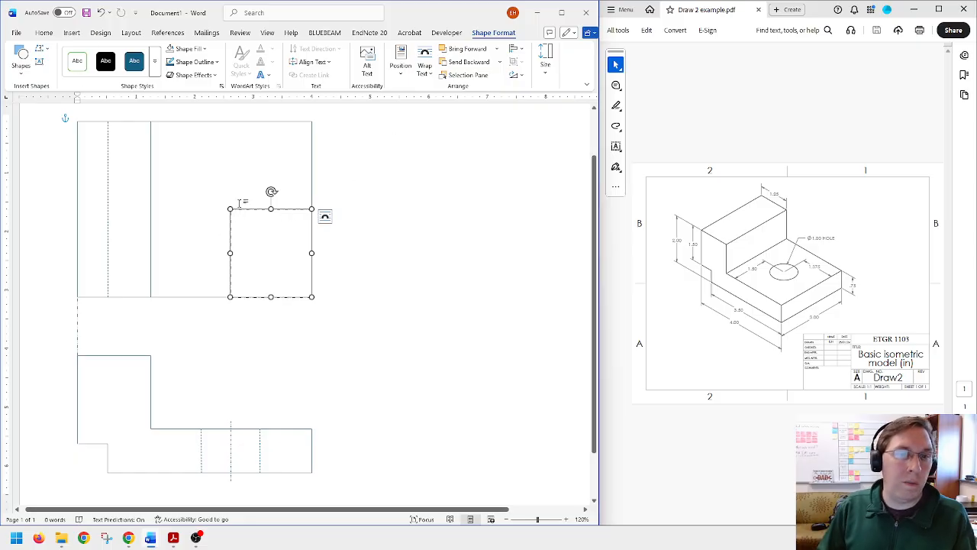
pyautogui.click(200, 232)
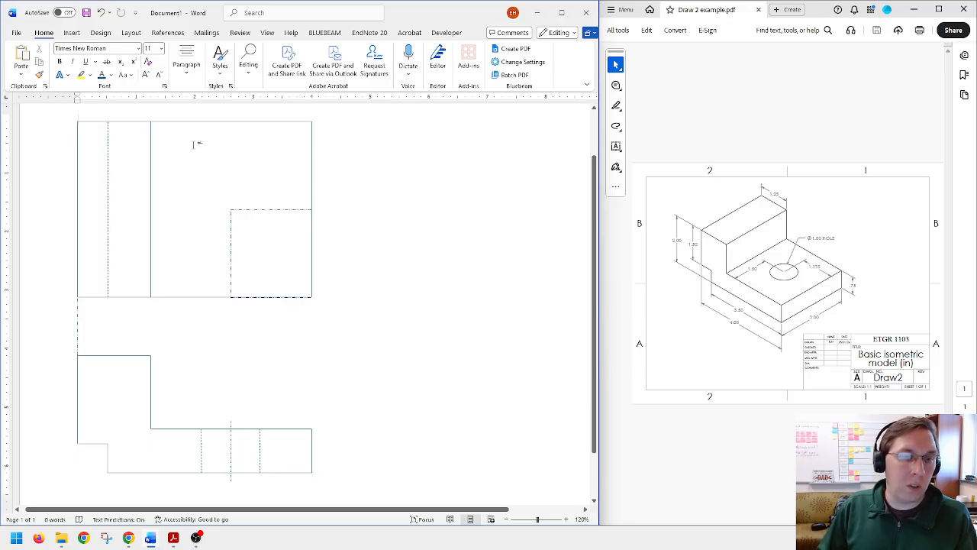
# Step: Draw the hole's circle in the top view, centered on the dash-dot rectangle's upper-left corner
pyautogui.click(71, 33)
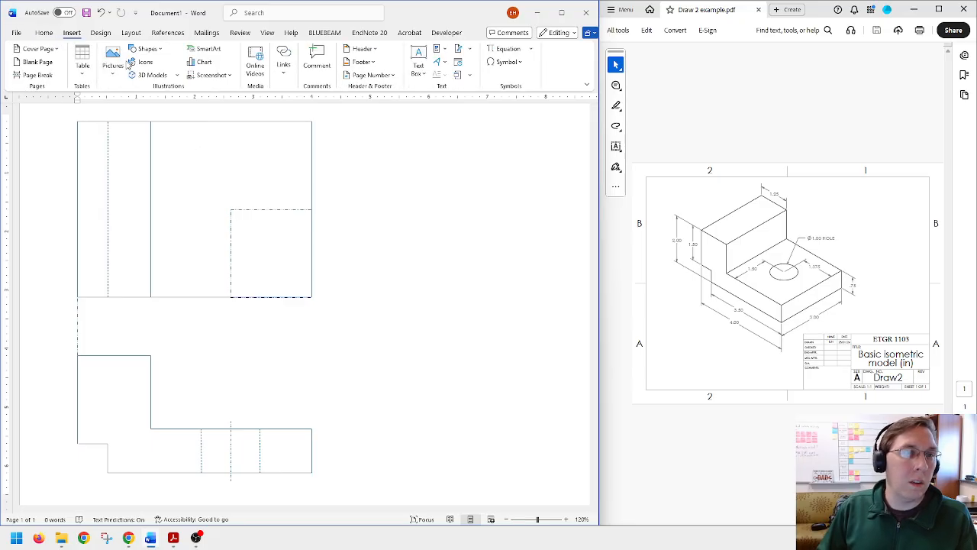
pyautogui.click(145, 48)
pyautogui.click(194, 77)
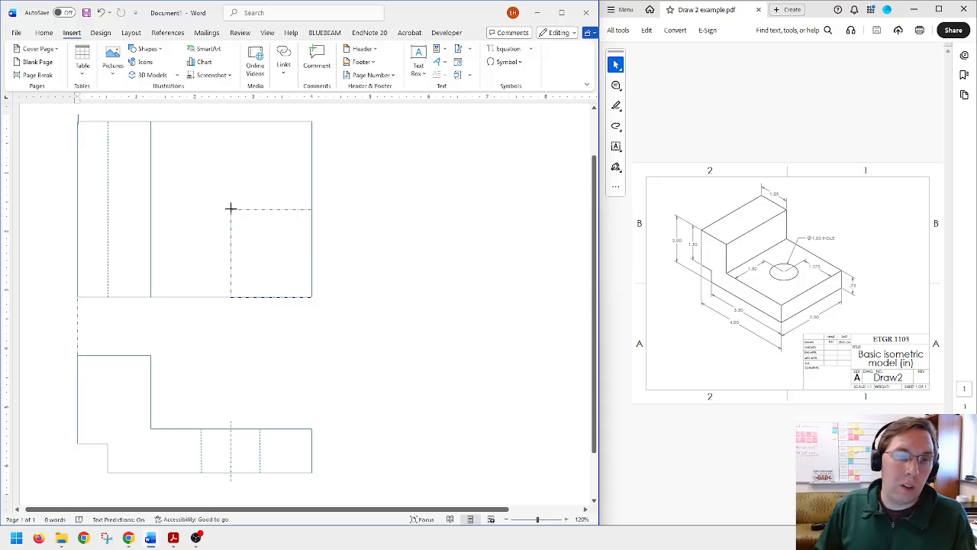
pyautogui.moveTo(230, 208)
pyautogui.mouseDown()
pyautogui.moveTo(283, 260)
pyautogui.moveTo(268, 243)
pyautogui.moveTo(276, 257)
pyautogui.moveTo(235, 239)
pyautogui.moveTo(239, 226)
pyautogui.moveTo(270, 234)
pyautogui.moveTo(268, 214)
pyautogui.moveTo(253, 221)
pyautogui.moveTo(267, 235)
pyautogui.moveTo(243, 233)
pyautogui.moveTo(262, 223)
pyautogui.moveTo(255, 229)
pyautogui.moveTo(285, 253)
pyautogui.moveTo(265, 243)
pyautogui.moveTo(273, 255)
pyautogui.moveTo(255, 236)
pyautogui.mouseUp()
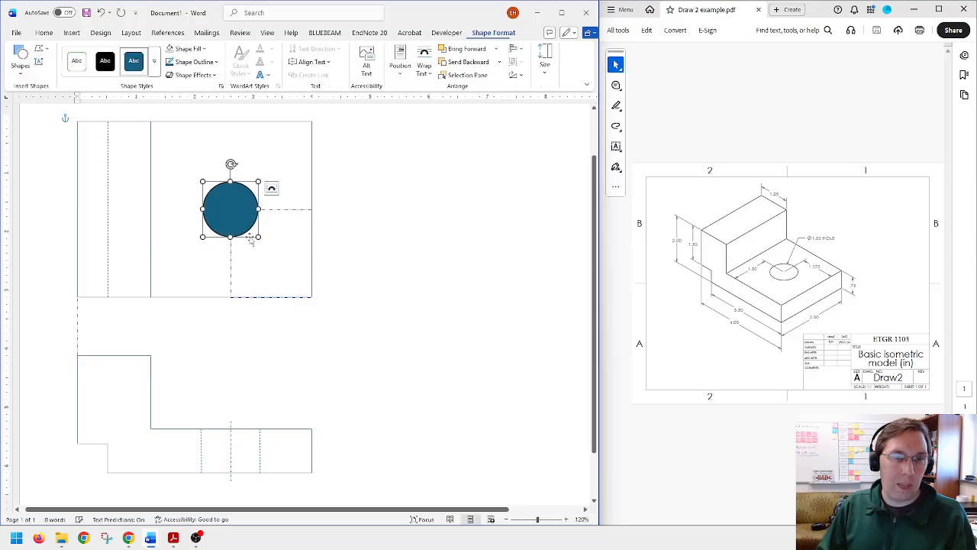
# Step: Fill the top view's hole circle with white and set its outline weight to ½ pt
pyautogui.click(171, 49)
pyautogui.click(195, 61)
pyautogui.moveTo(251, 267)
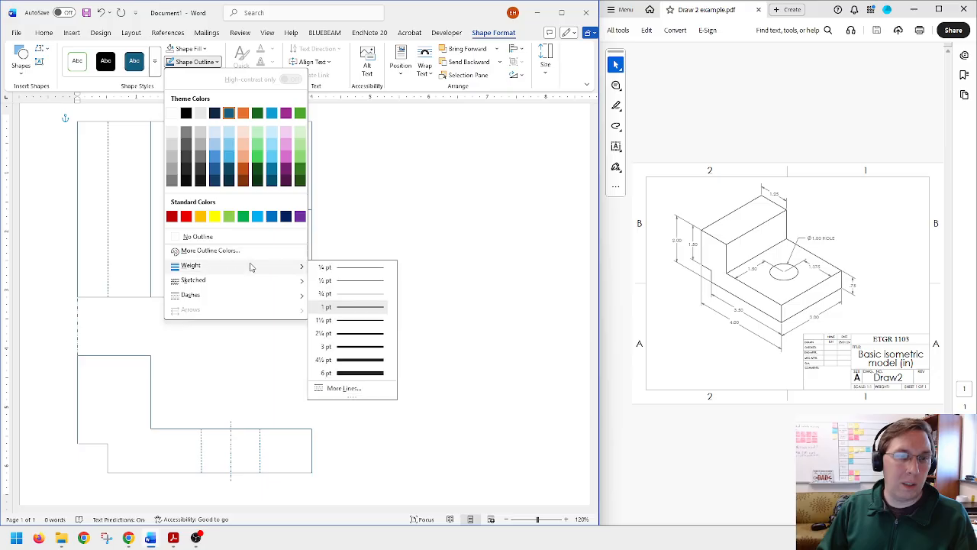
pyautogui.click(365, 280)
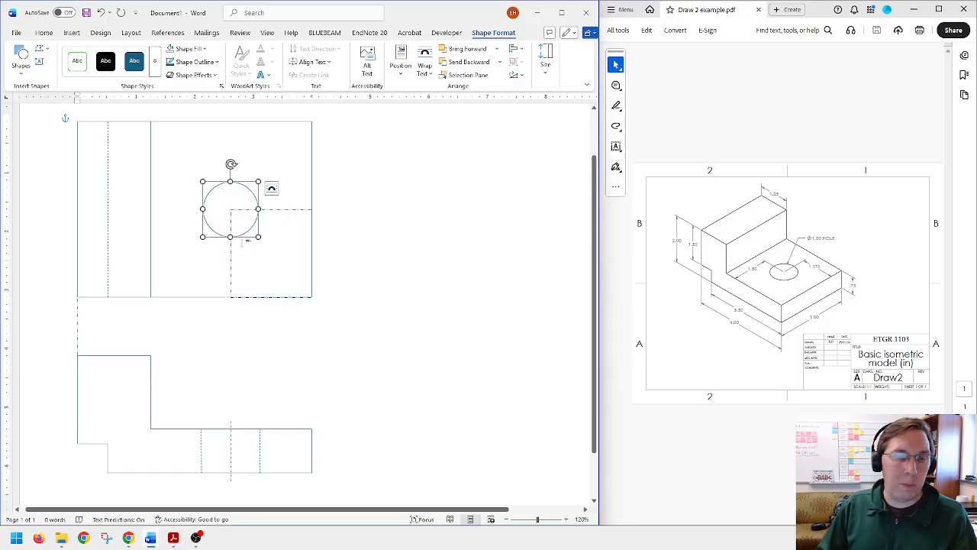
# Step: Resize the hole circle to 1 in high by 1 in wide
pyautogui.click(546, 66)
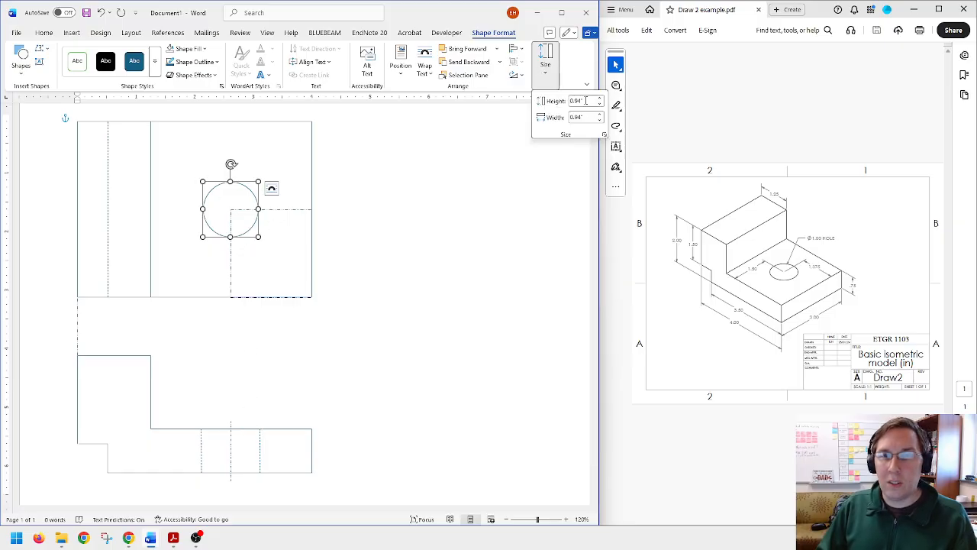
pyautogui.click(586, 100)
pyautogui.write('1')
pyautogui.press('Tab')
pyautogui.write('1')
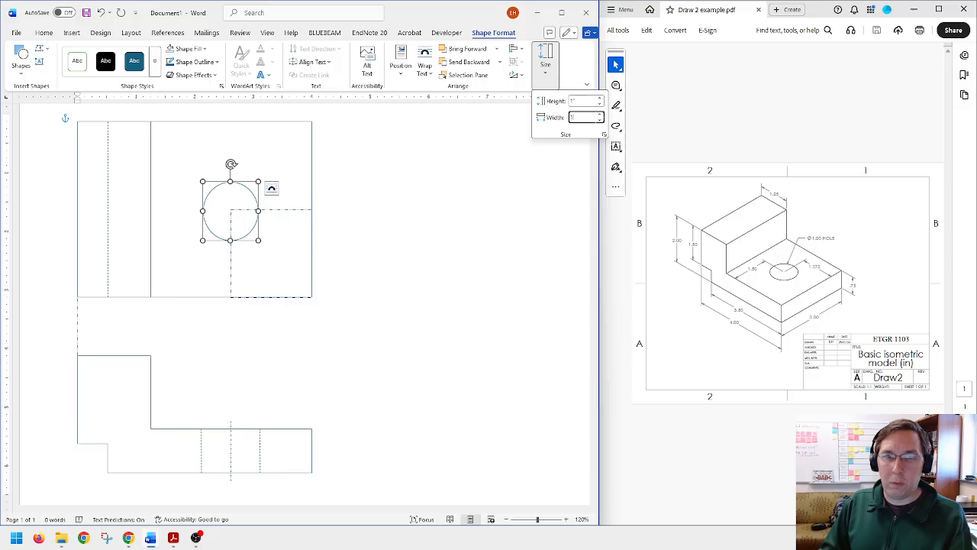
pyautogui.press('Return')
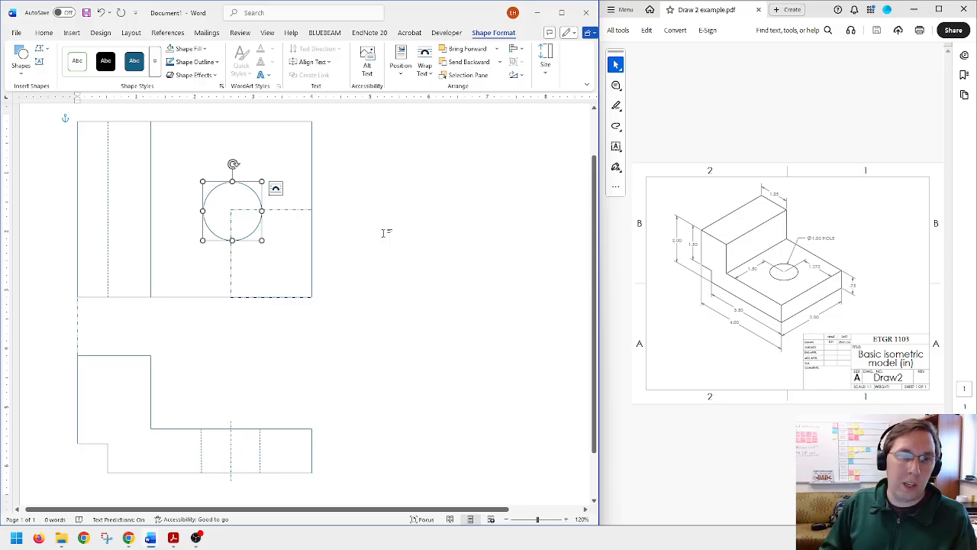
# Step: Nudge the circle left and up until its center sits on the dash-dot rectangle's upper-left corner
pyautogui.hotkey('ctrl', 'Left')
pyautogui.hotkey('ctrl', 'Left')
pyautogui.hotkey('ctrl', 'Left')
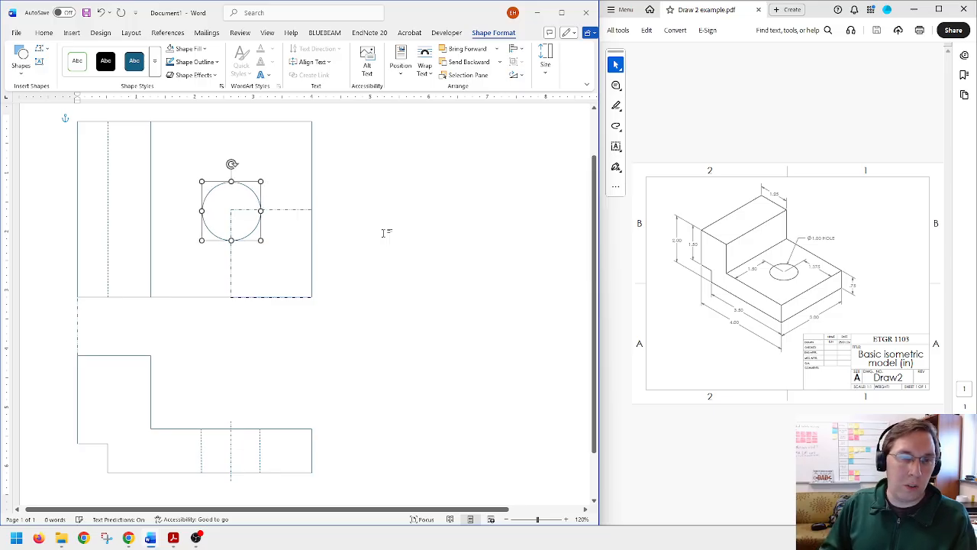
pyautogui.hotkey('ctrl', 'Up')
pyautogui.hotkey('ctrl', 'Up')
pyautogui.hotkey('ctrl', 'Up')
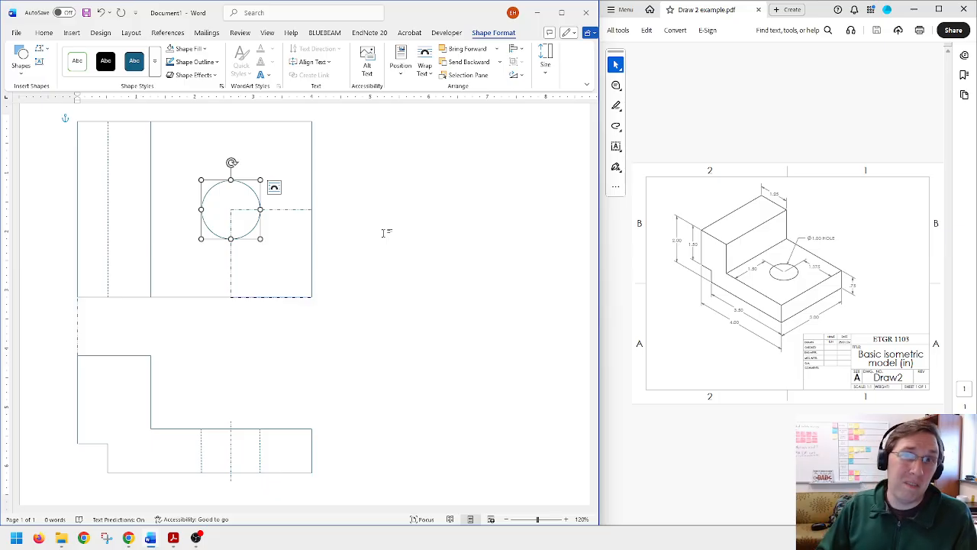
pyautogui.click(383, 239)
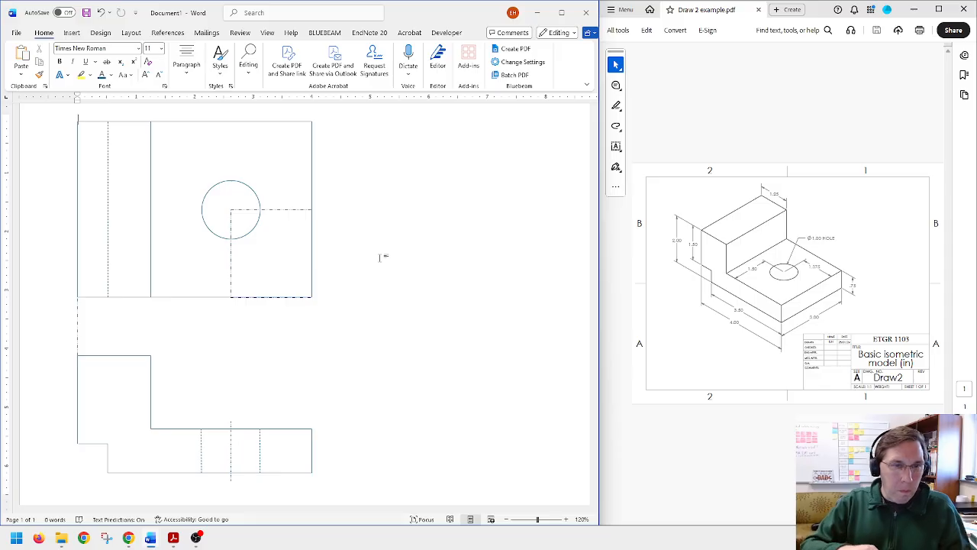
# Step: Delete the top view's dash-dot rectangle and try to extend the front view's hole centerline up through the top view
pyautogui.click(288, 214)
pyautogui.press('Delete')
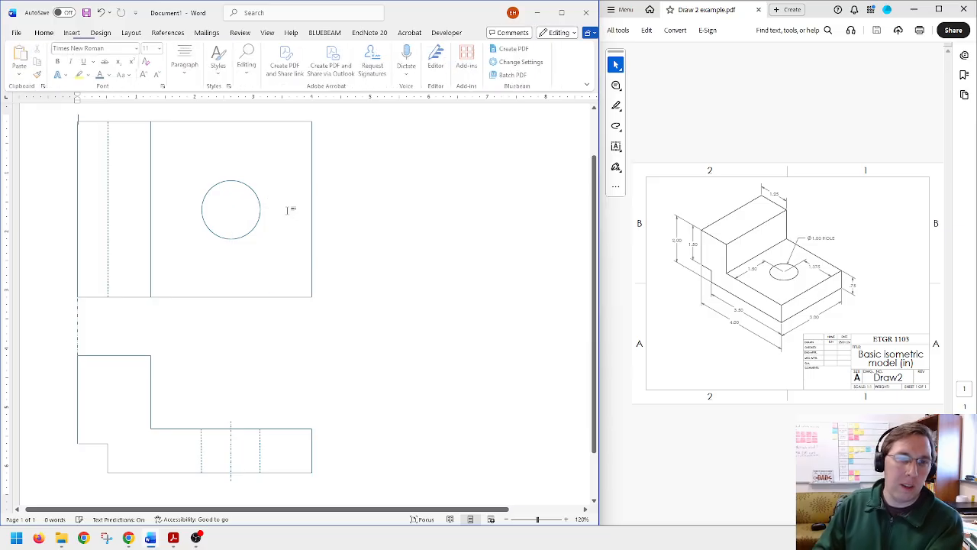
pyautogui.click(232, 425)
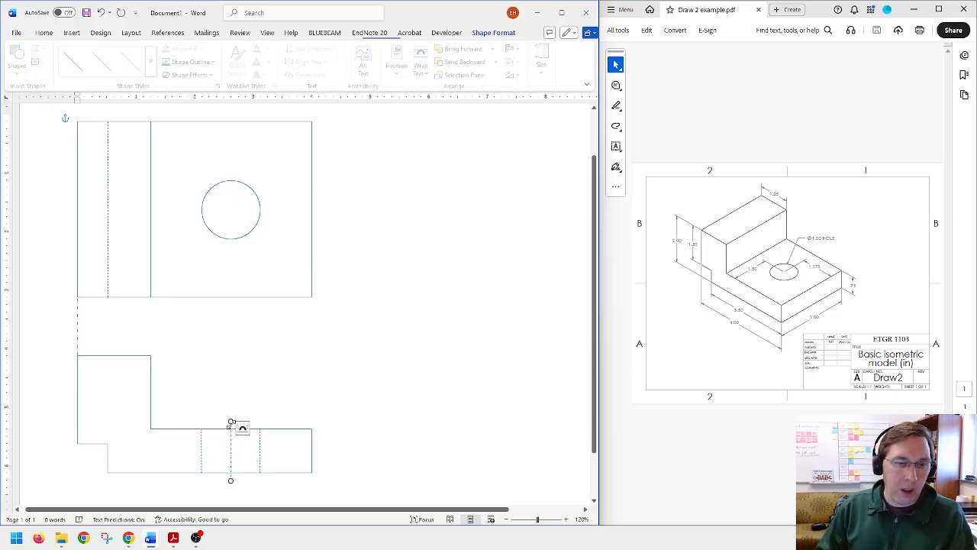
pyautogui.moveTo(231, 428)
pyautogui.mouseDown()
pyautogui.moveTo(219, 210)
pyautogui.moveTo(235, 140)
pyautogui.moveTo(227, 109)
pyautogui.moveTo(220, 124)
pyautogui.moveTo(232, 118)
pyautogui.moveTo(218, 124)
pyautogui.mouseUp()
pyautogui.hotkey('ctrl', 'z')
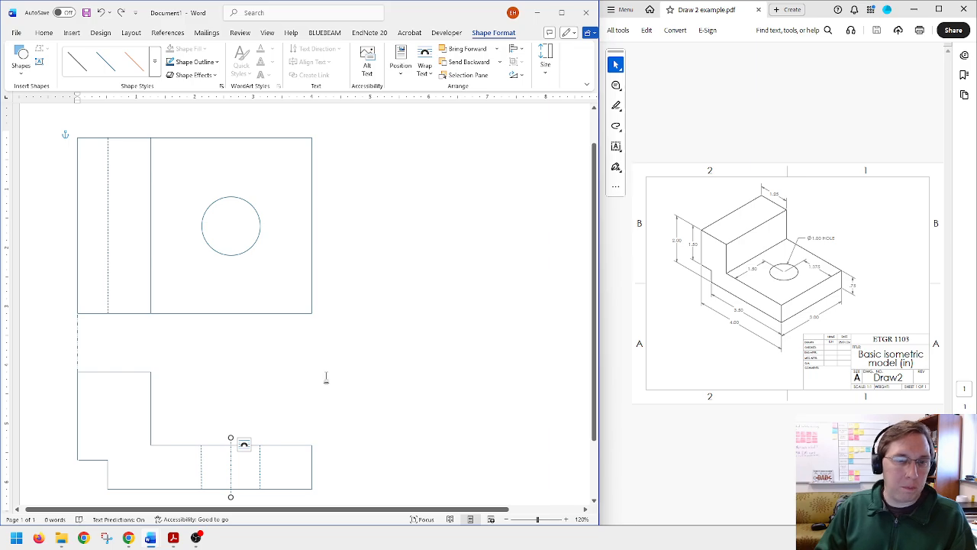
# Step: Draw a vertical line from the front view's hole centerline up past the top view and give it a Dash Dot style
pyautogui.click(233, 364)
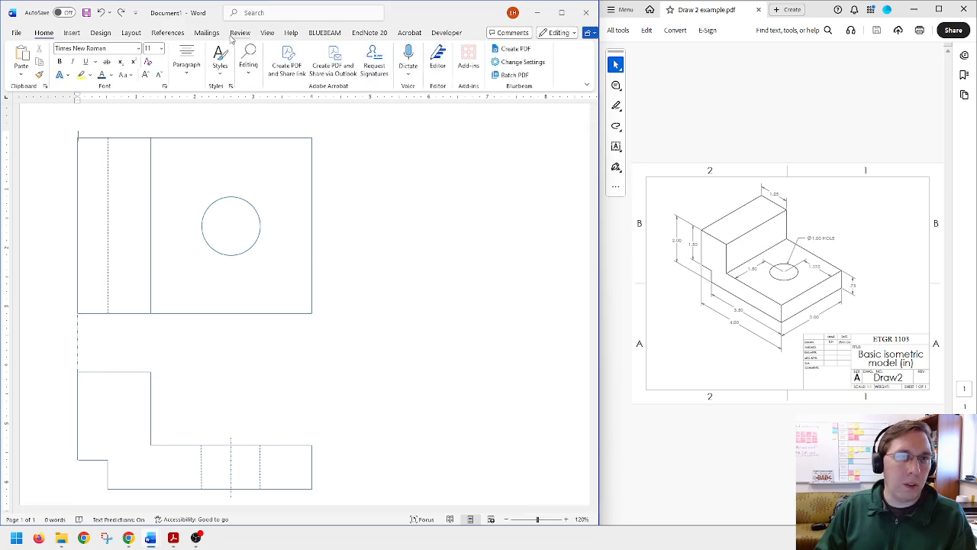
pyautogui.click(71, 33)
pyautogui.click(145, 49)
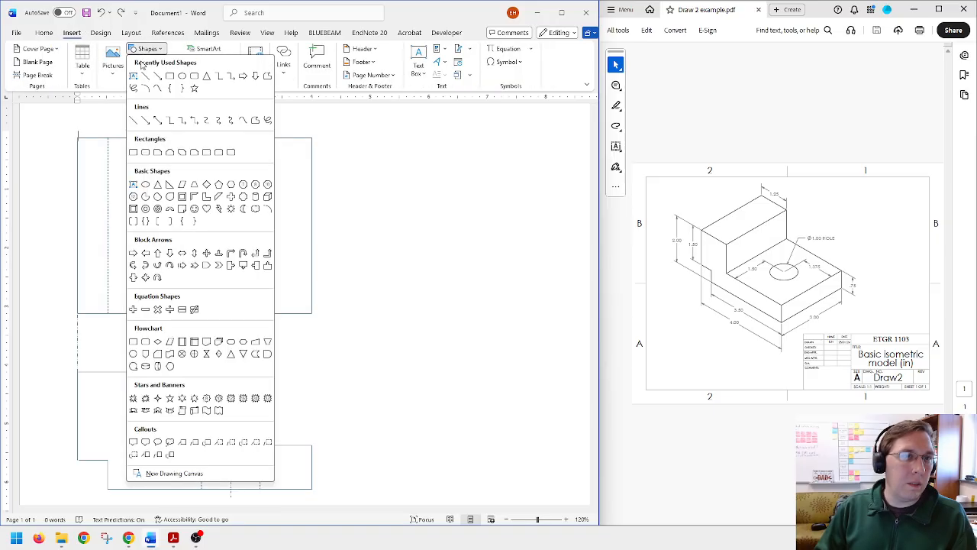
pyautogui.click(145, 75)
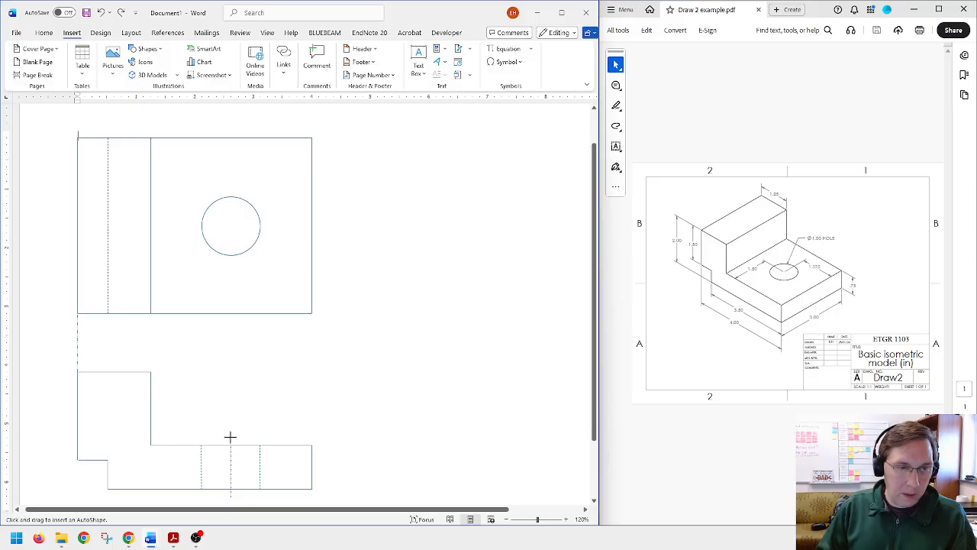
pyautogui.moveTo(231, 436)
pyautogui.mouseDown()
pyautogui.moveTo(209, 303)
pyautogui.moveTo(234, 199)
pyautogui.moveTo(230, 126)
pyautogui.mouseUp()
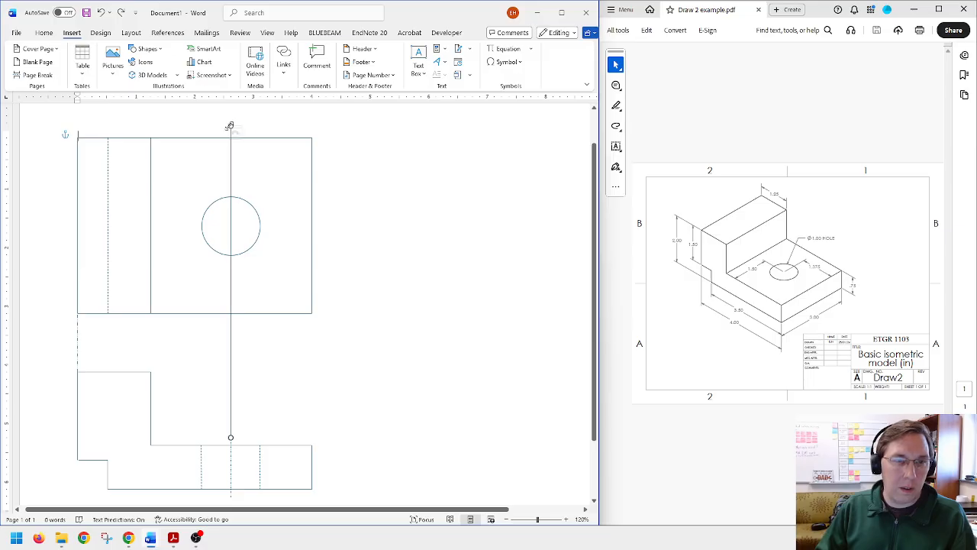
pyautogui.click(195, 61)
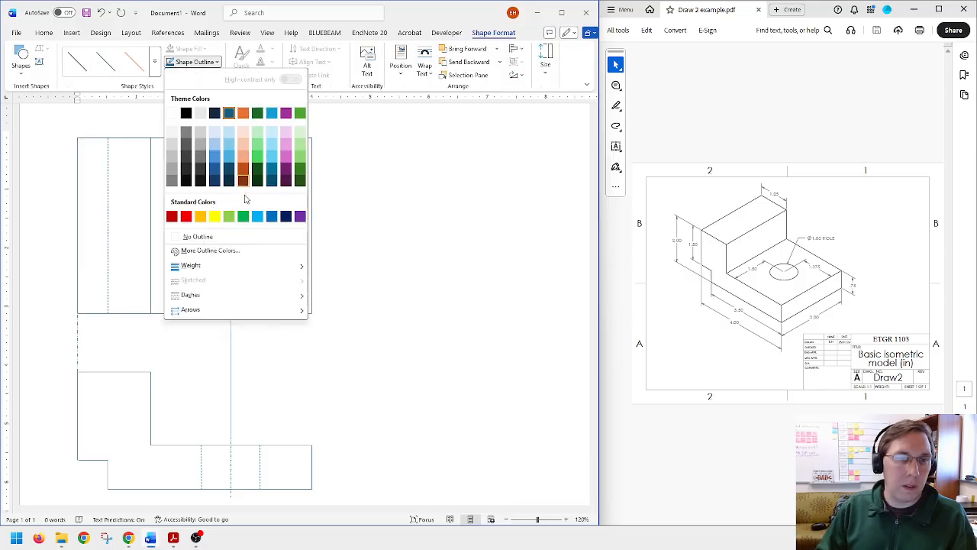
pyautogui.moveTo(287, 295)
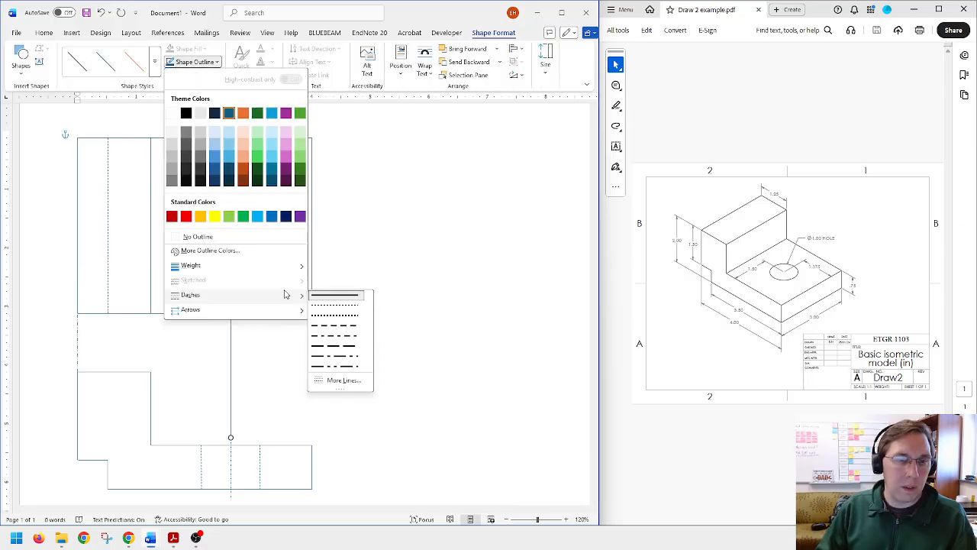
pyautogui.click(344, 341)
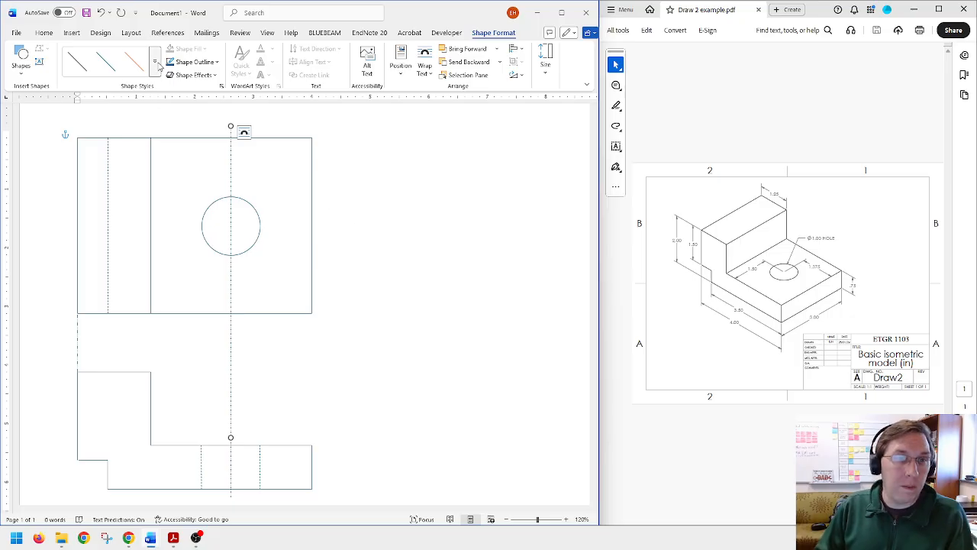
# Step: Undo the new vertical centerline and the deletion of the dash-dot rectangle
pyautogui.click(401, 163)
pyautogui.hotkey('ctrl', 'v')
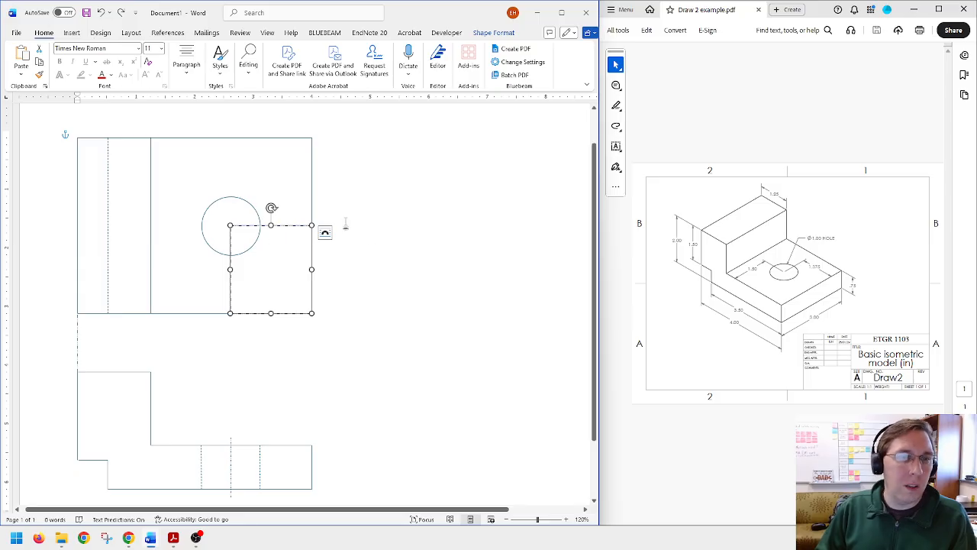
pyautogui.click(158, 122)
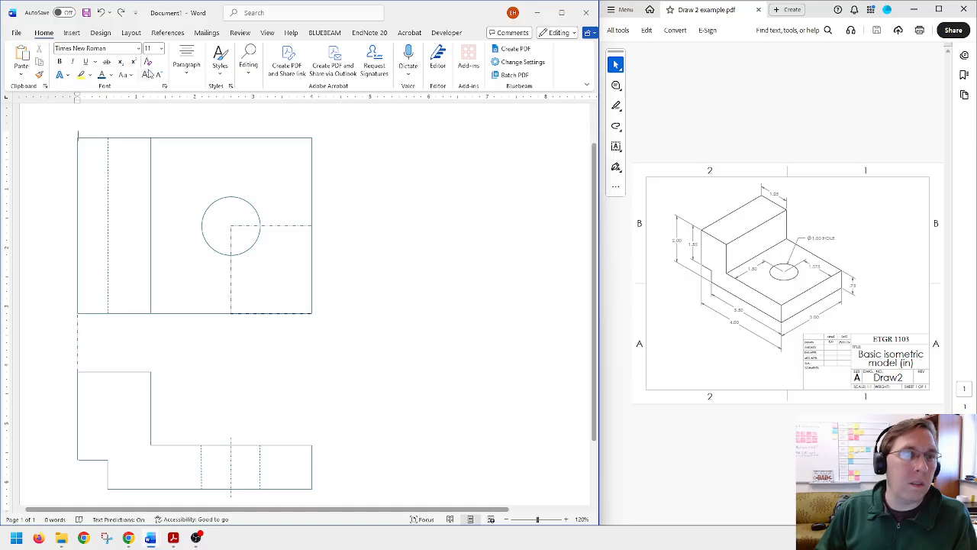
# Step: Draw a vertical Dash Dot centerline from the front view's hole centerline through the circle's center to just above the top view
pyautogui.click(72, 32)
pyautogui.click(147, 49)
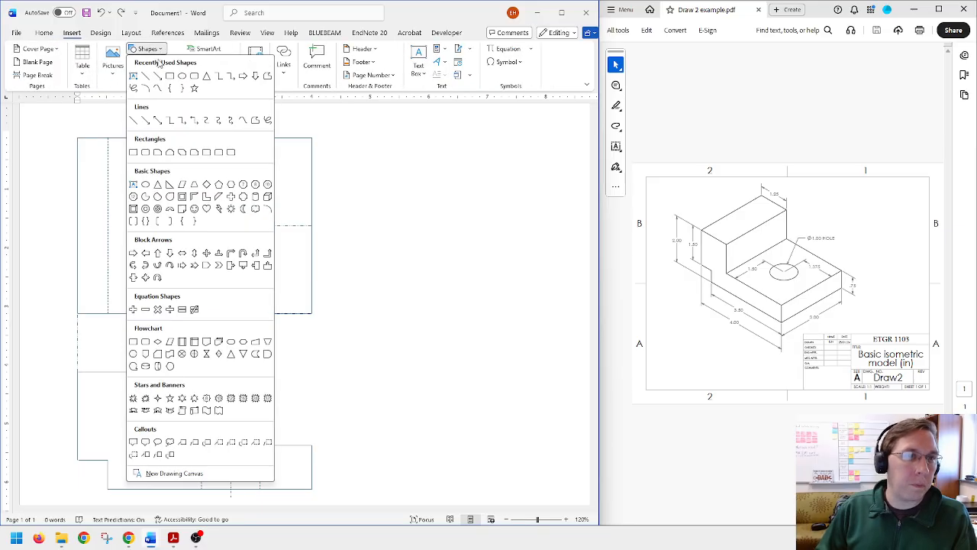
pyautogui.click(145, 77)
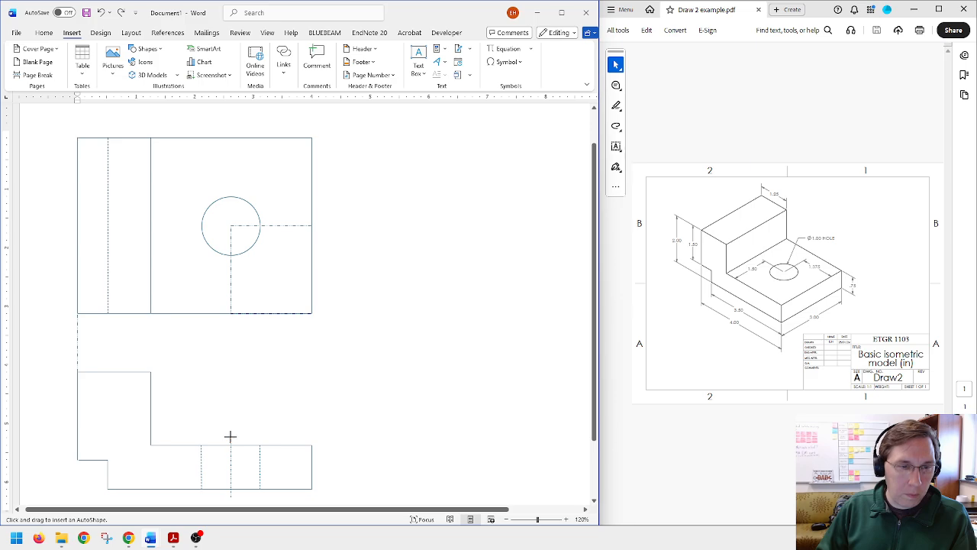
pyautogui.moveTo(231, 436); pyautogui.dragTo(231, 133)
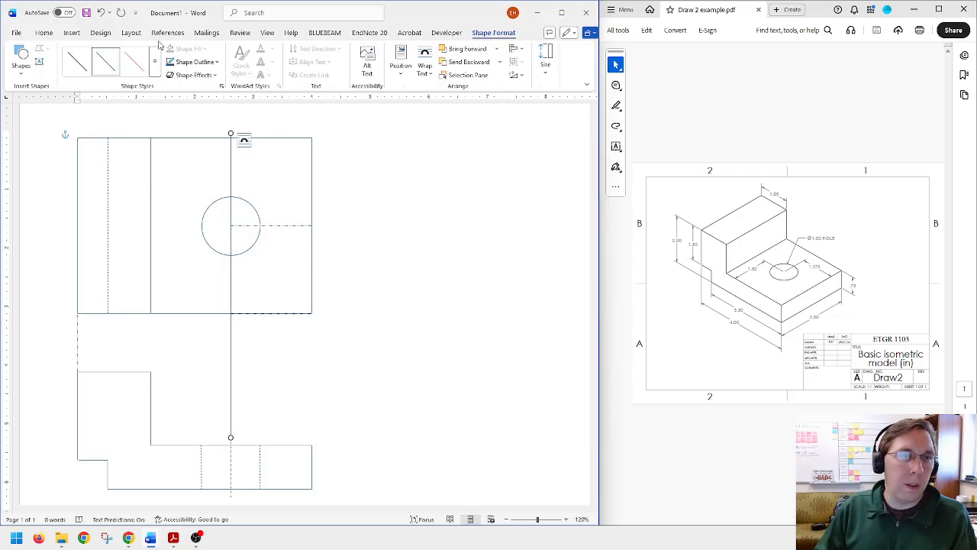
pyautogui.click(197, 62)
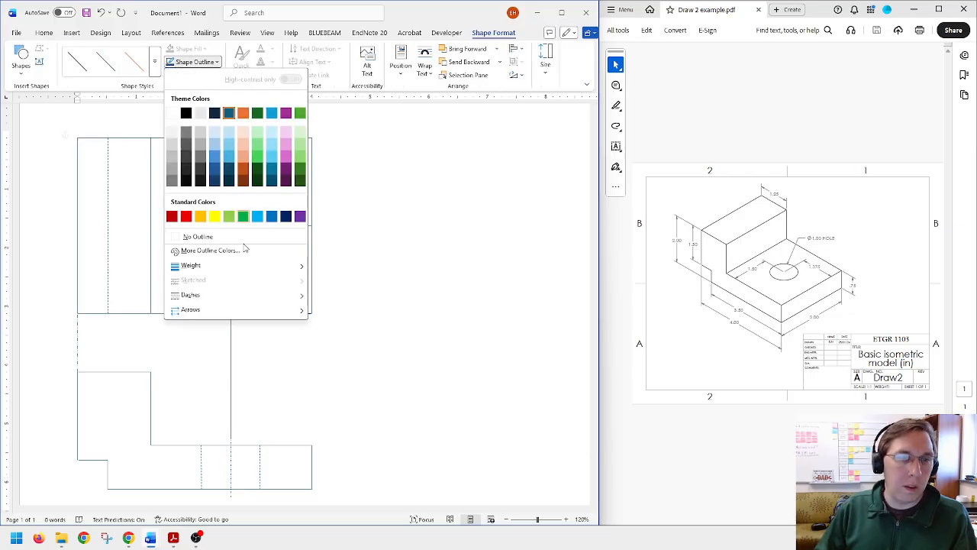
pyautogui.moveTo(261, 303)
pyautogui.click(339, 339)
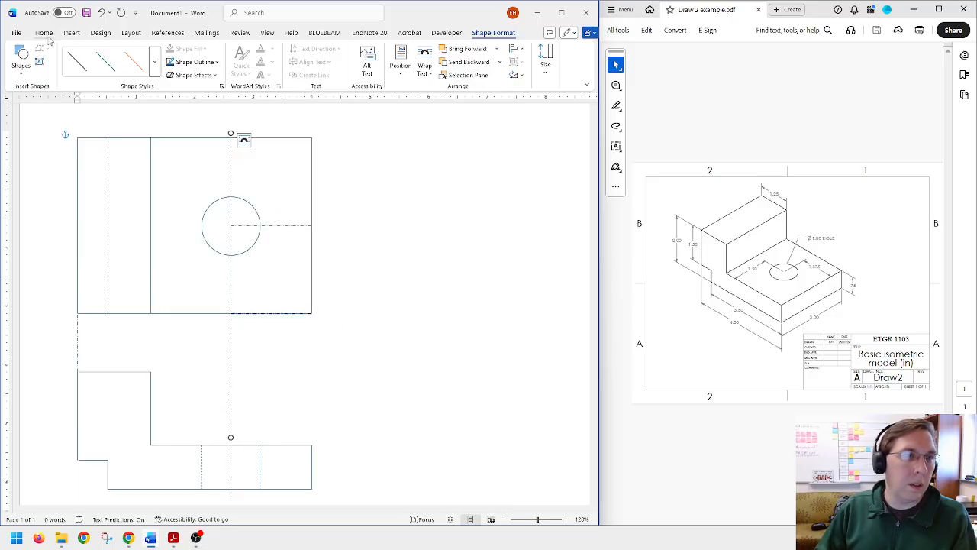
# Step: Draw a horizontal Dash Dot centerline about 2.1 in long through the circle's center, from just beyond the top view's right edge
pyautogui.click(72, 33)
pyautogui.click(145, 49)
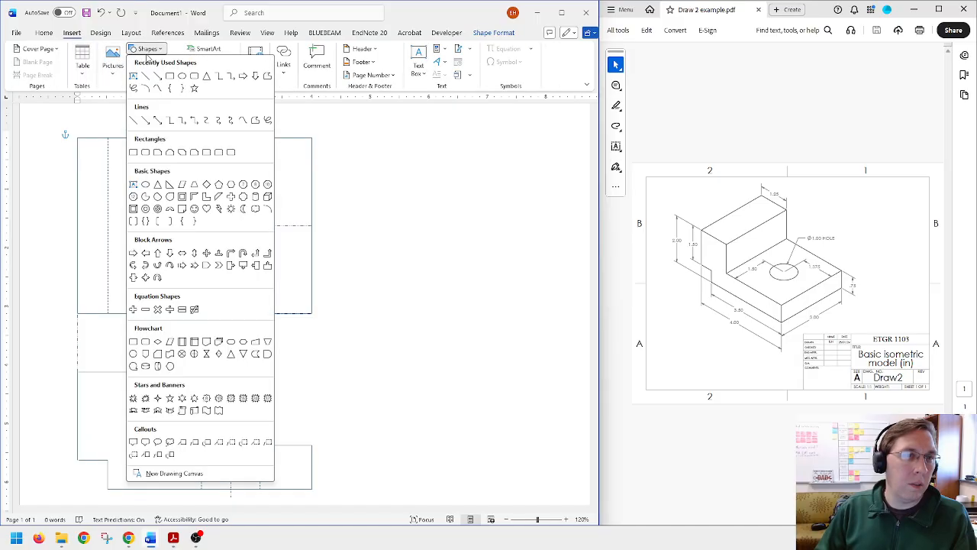
pyautogui.click(145, 76)
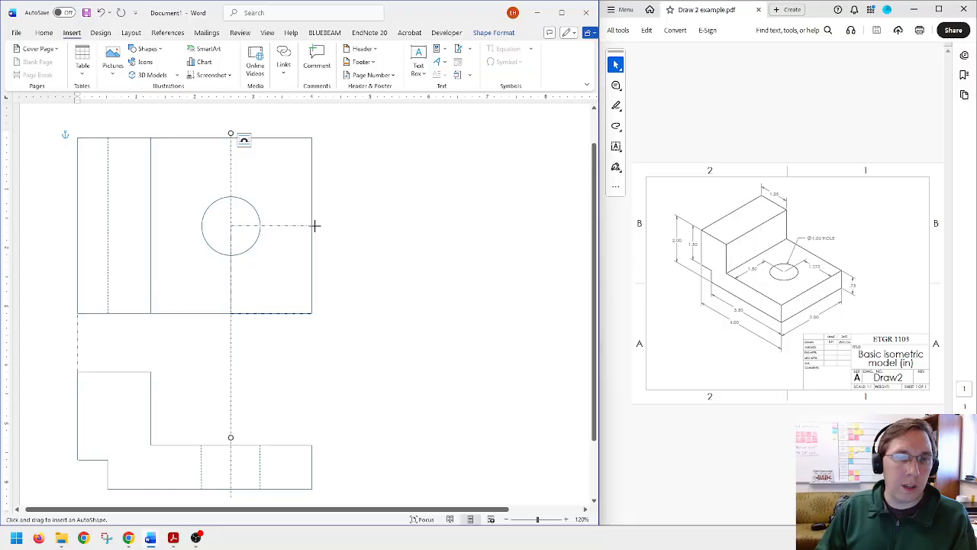
pyautogui.moveTo(315, 225); pyautogui.dragTo(313, 225)
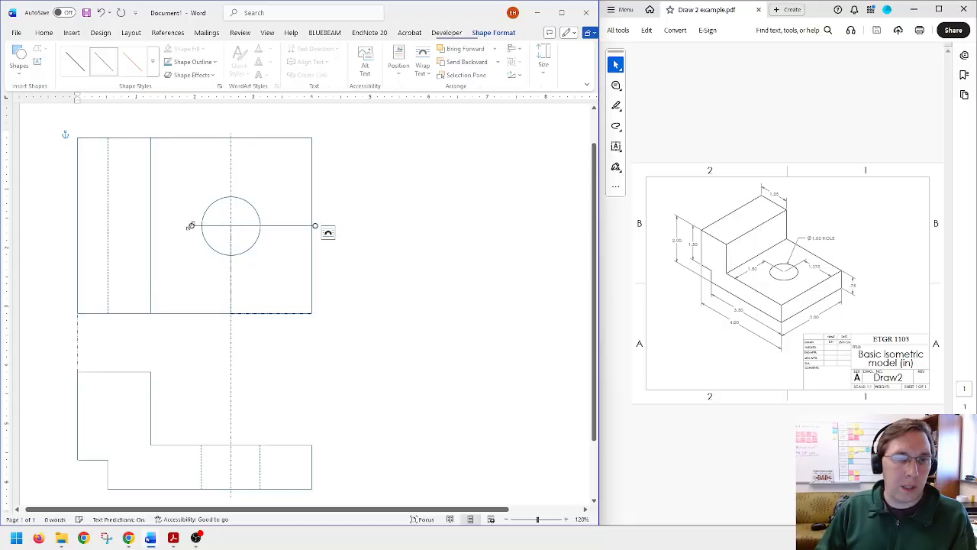
pyautogui.click(195, 62)
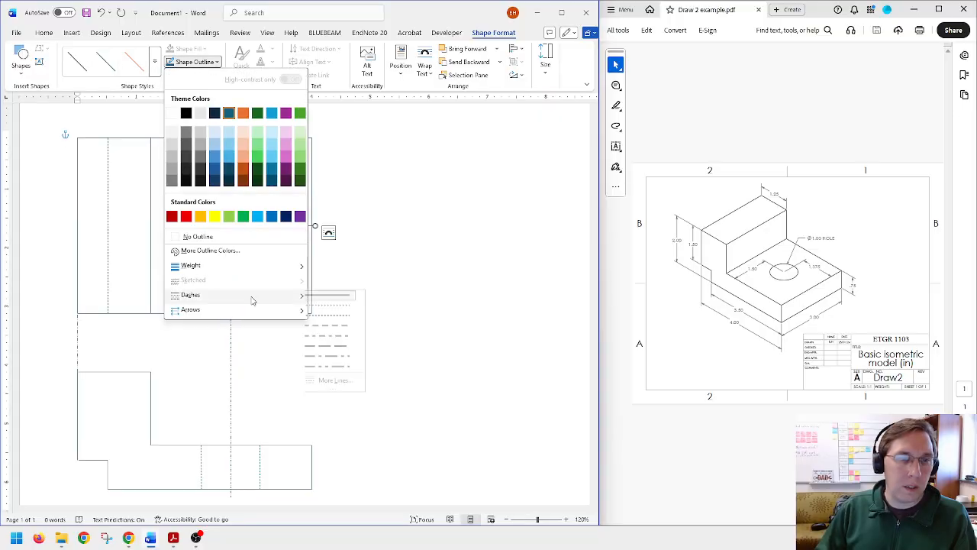
pyautogui.moveTo(252, 296)
pyautogui.click(336, 338)
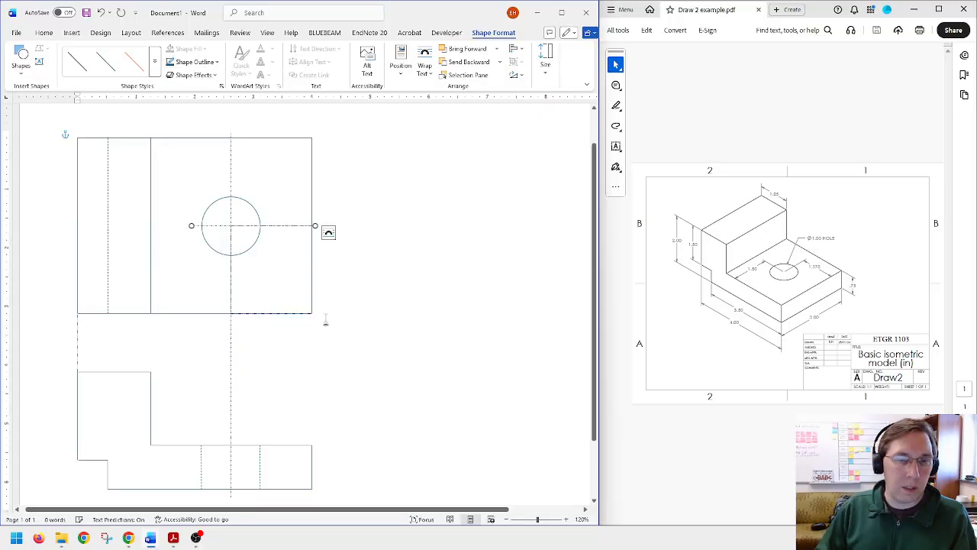
# Step: Delete the dash-dot construction rectangle from the top view's lower-right corner
pyautogui.click(231, 238)
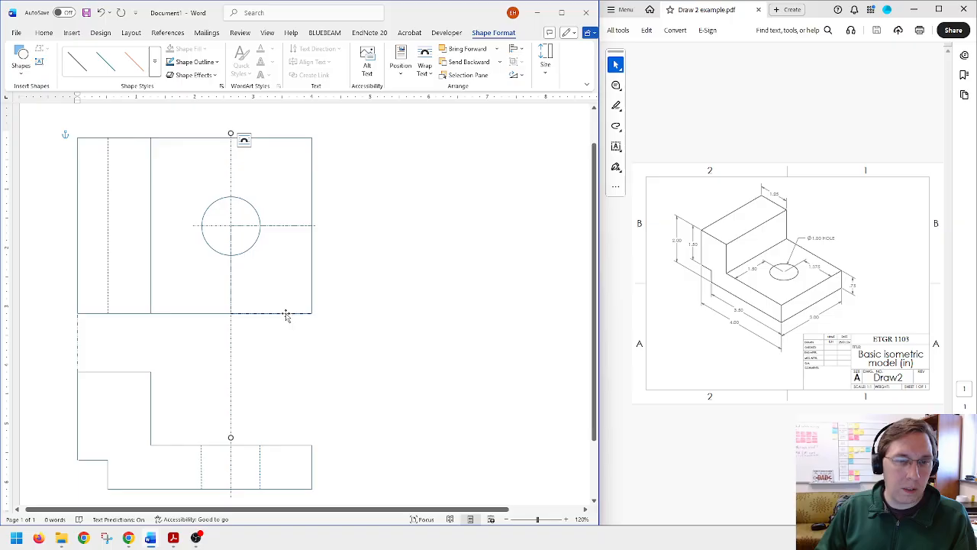
pyautogui.click(286, 314)
pyautogui.click(414, 258)
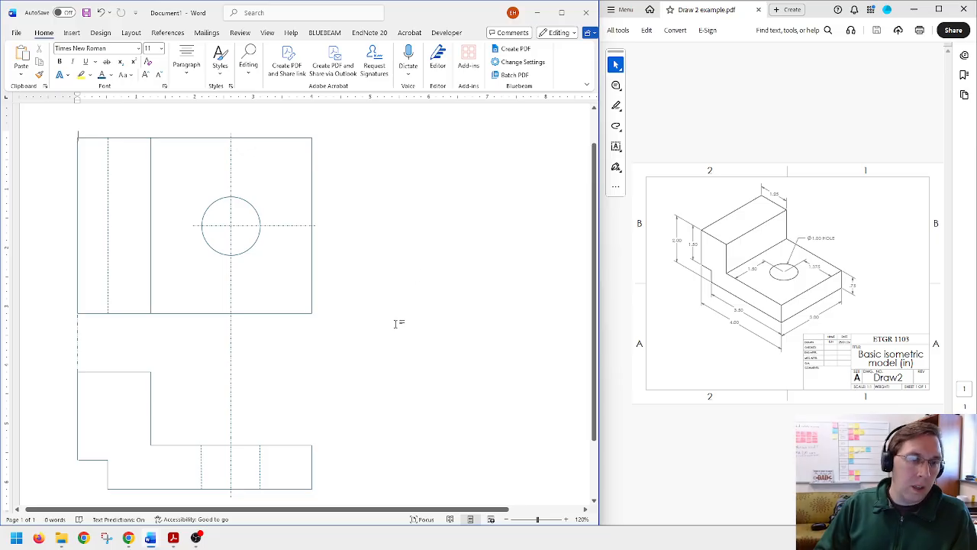
pyautogui.scroll(-1, 396, 326)
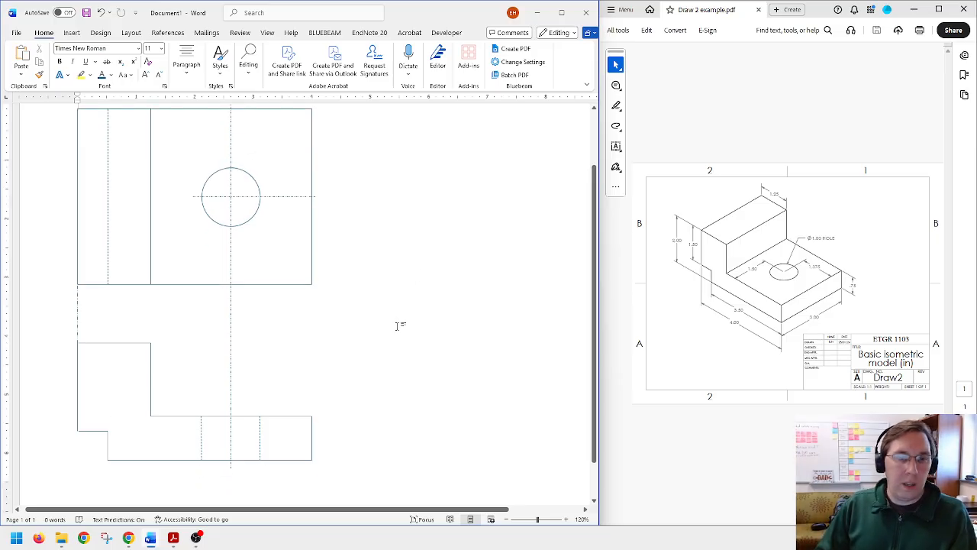
pyautogui.scroll(1, 397, 326)
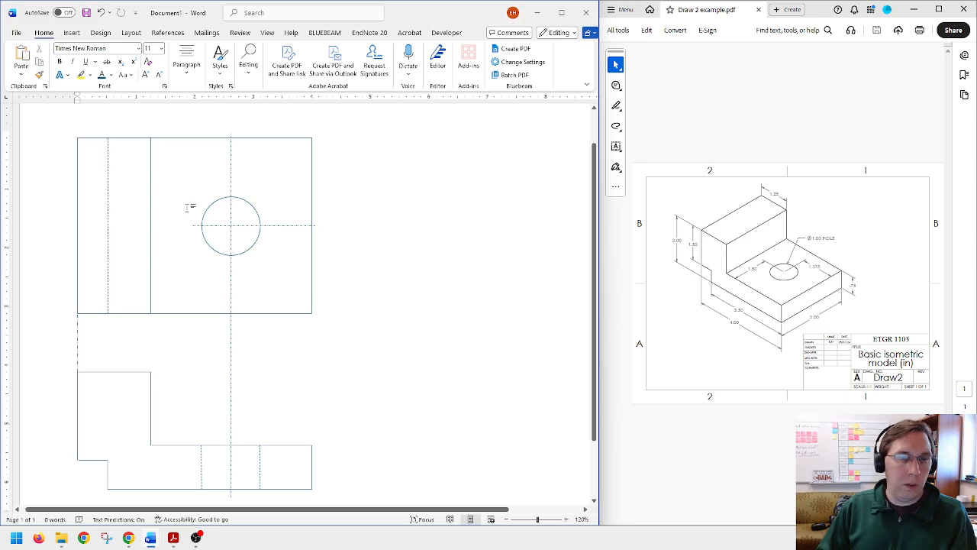
pyautogui.scroll(-1, 186, 208)
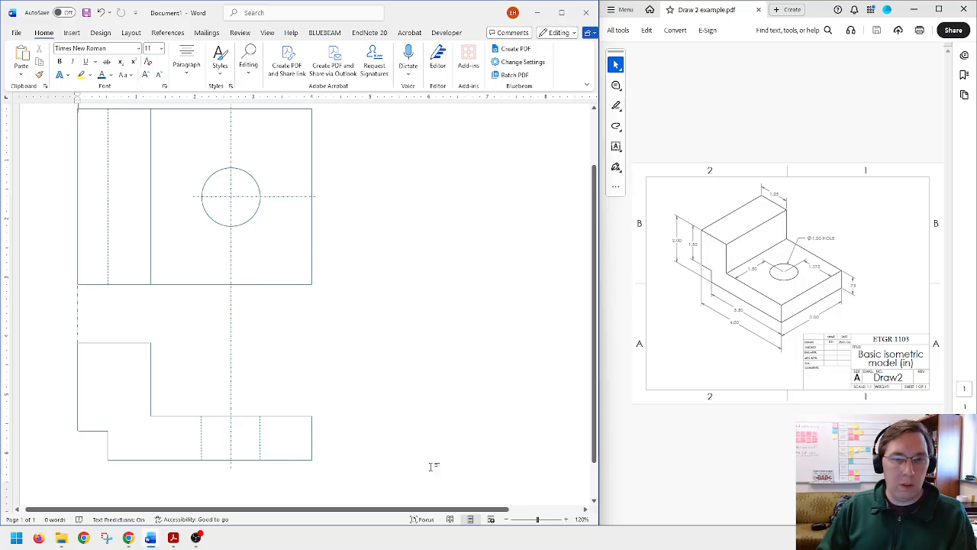
# Step: Draw a horizontal line about 0.65 in long extending outward from the front view's lower-right corner
pyautogui.hscroll(1, 435, 384)
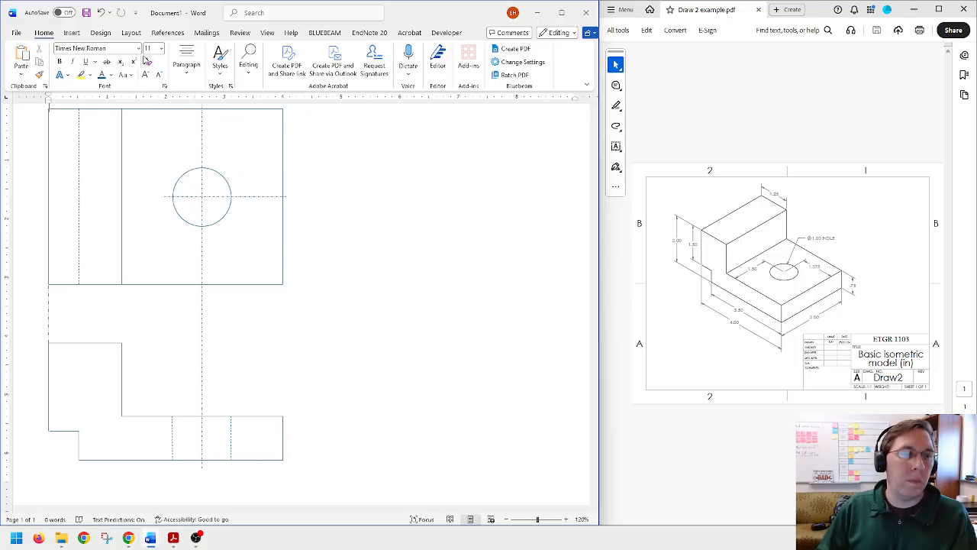
pyautogui.click(71, 34)
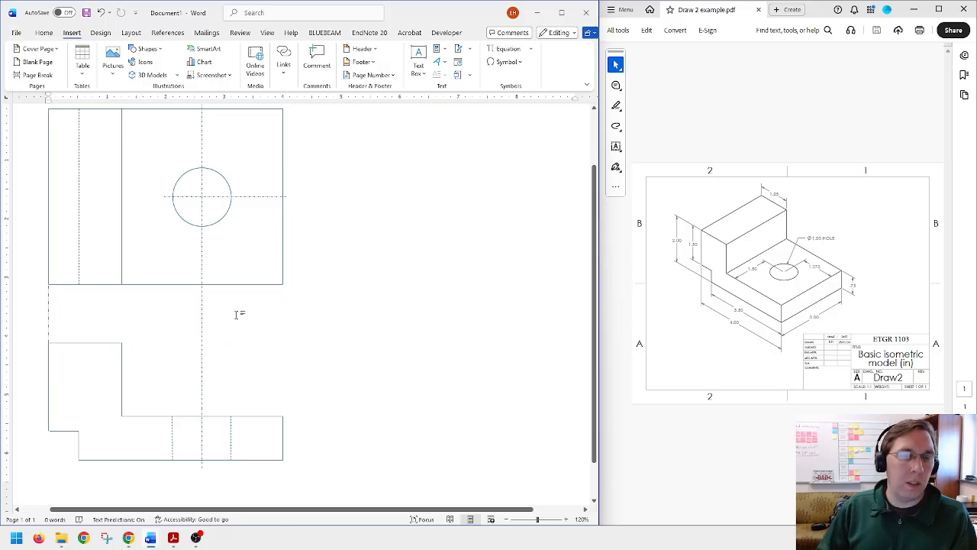
pyautogui.click(149, 49)
pyautogui.click(145, 79)
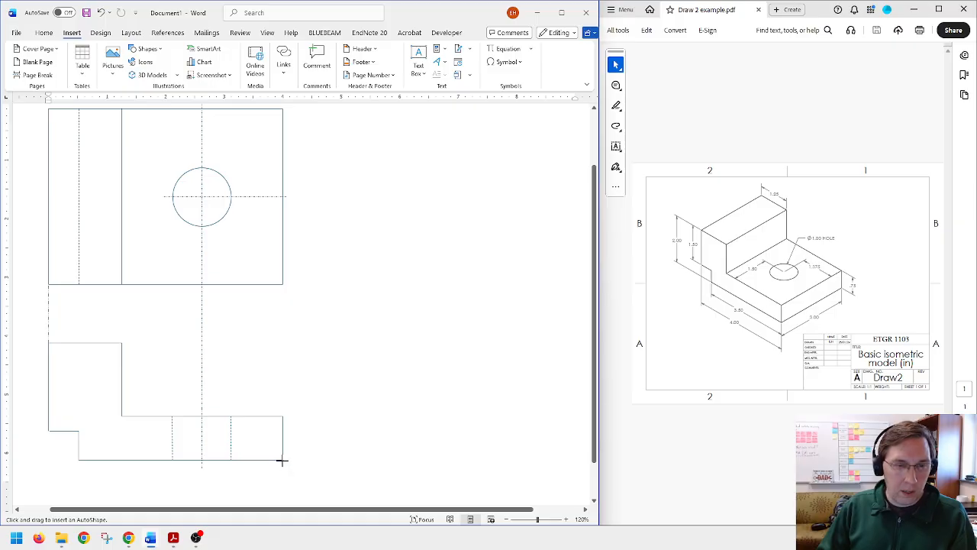
pyautogui.moveTo(282, 460); pyautogui.dragTo(320, 459)
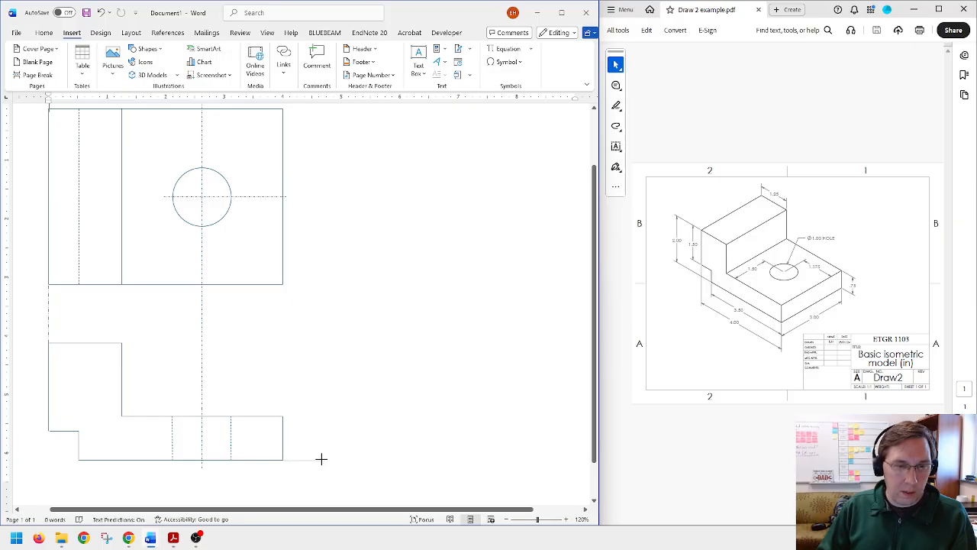
pyautogui.click(334, 466)
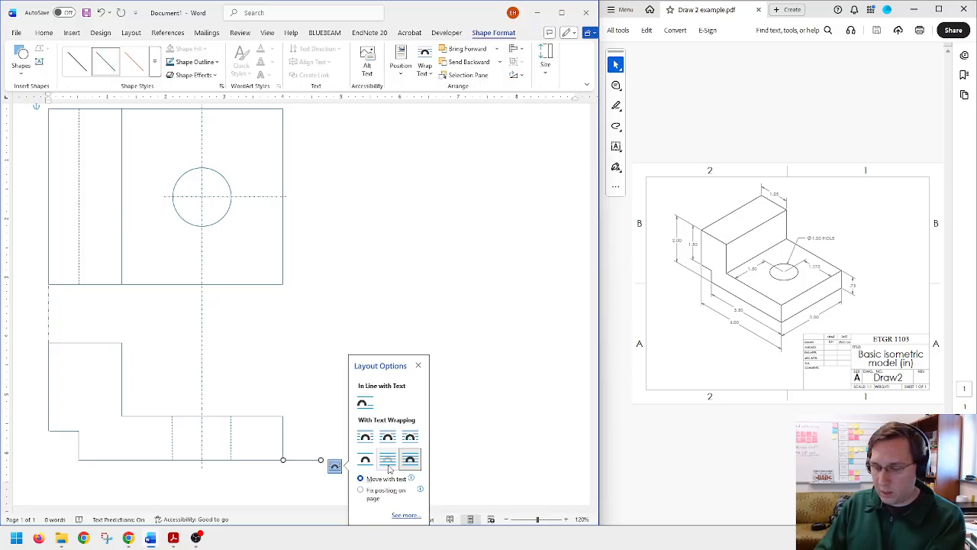
pyautogui.click(304, 463)
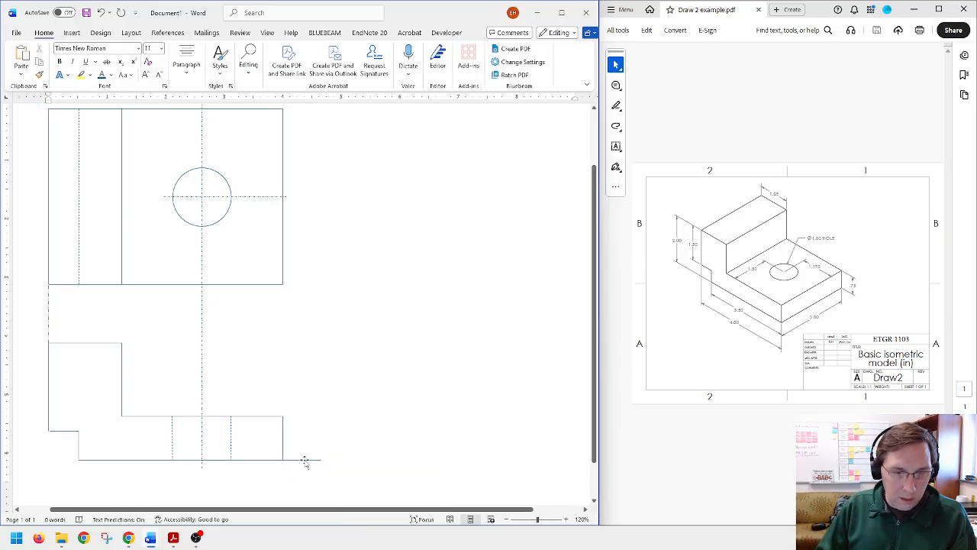
# Step: Set the width of the horizontal line at the front view's lower-right corner to 1 in
pyautogui.click(304, 460)
pyautogui.click(543, 73)
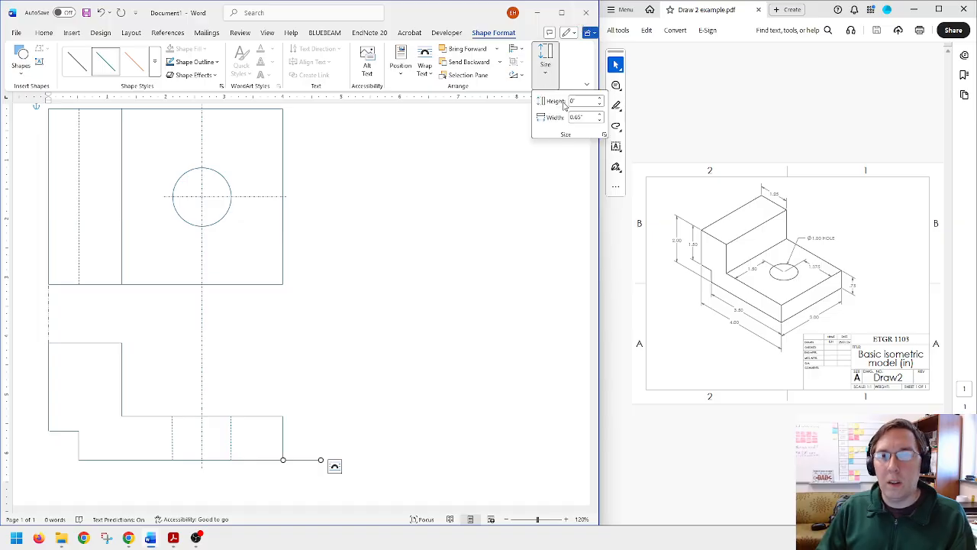
pyautogui.click(593, 117)
pyautogui.write('1')
pyautogui.press('Return')
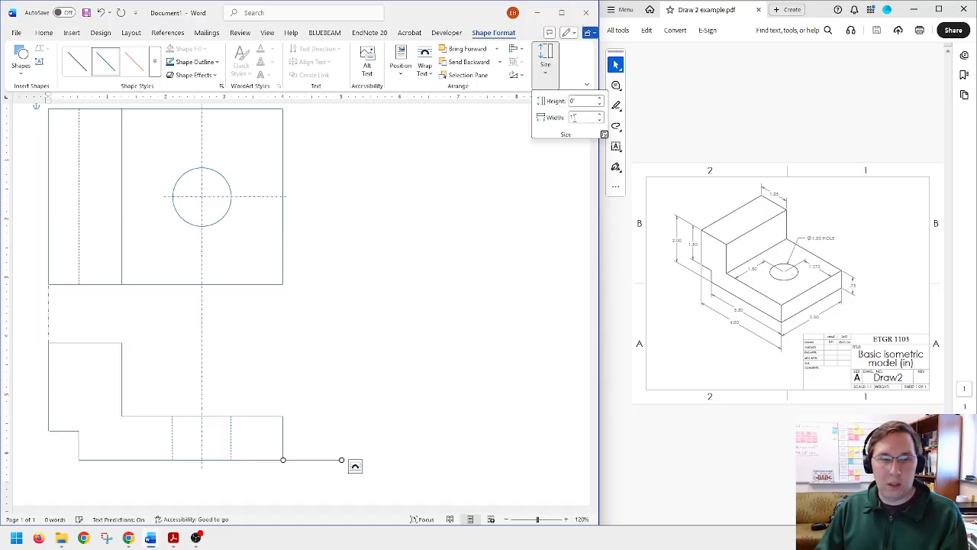
# Step: Give the 1 in projection line the Long Dash Dot Dot style
pyautogui.click(208, 62)
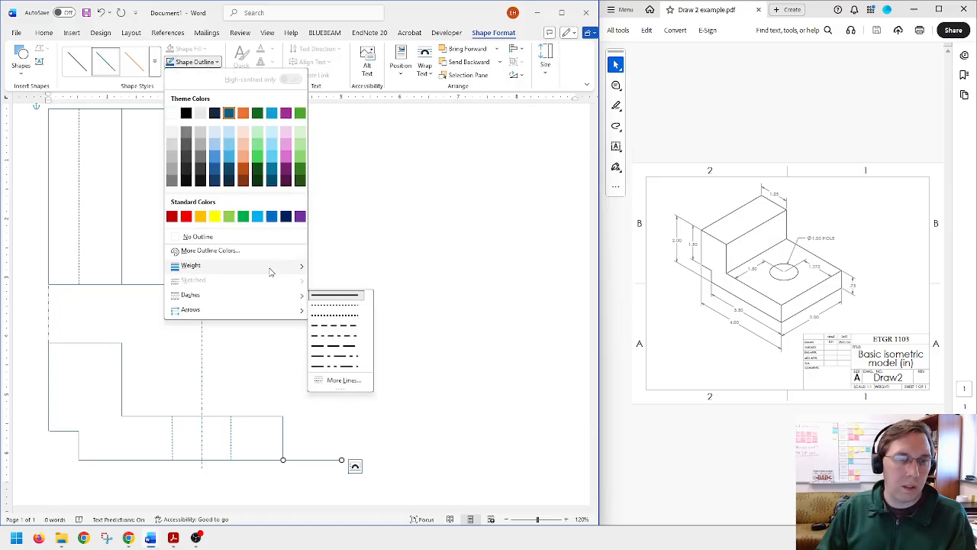
pyautogui.moveTo(278, 296)
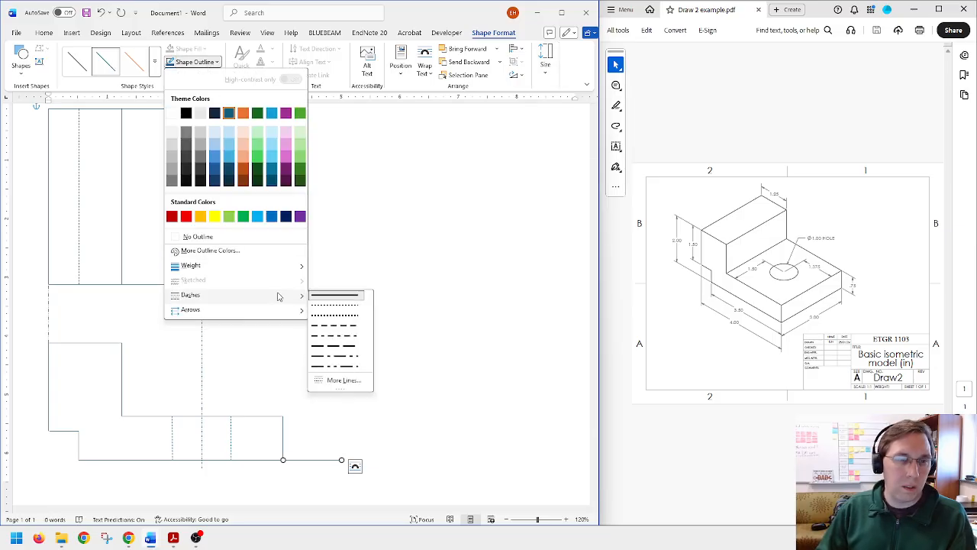
pyautogui.click(336, 366)
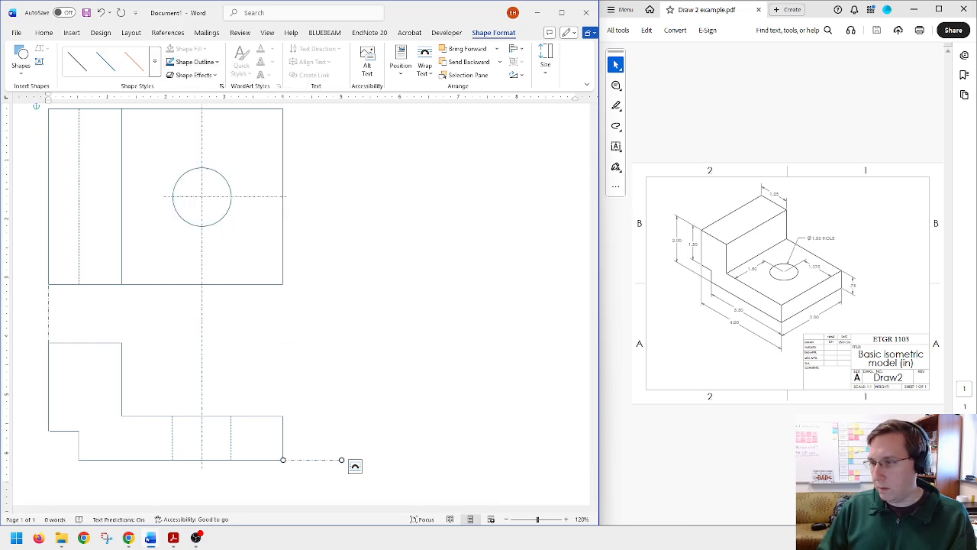
pyautogui.hotkey('alt', 'Tab')
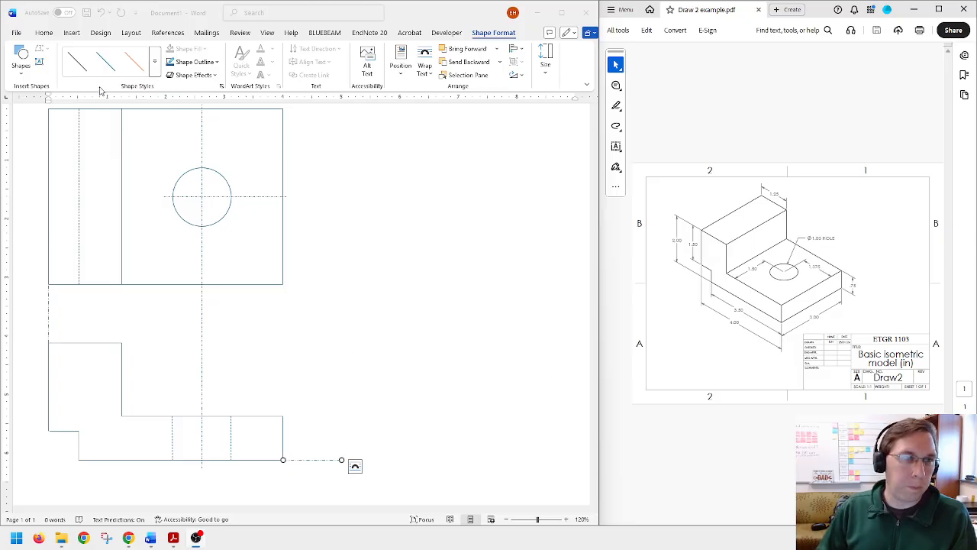
# Step: Draw a rectangle for the side view, starting at the projection line's outer end and extending up to about the front view's height
pyautogui.click(52, 39)
pyautogui.click(72, 32)
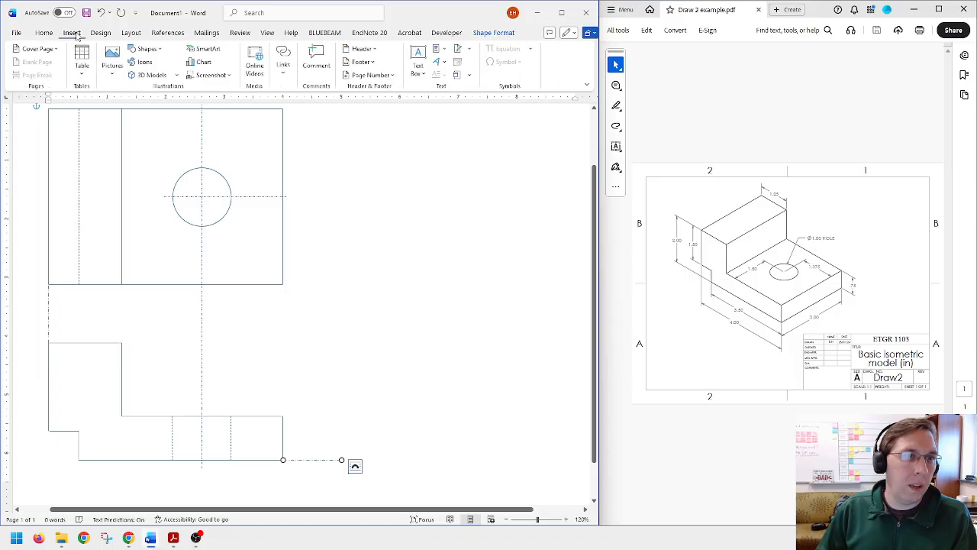
pyautogui.click(142, 49)
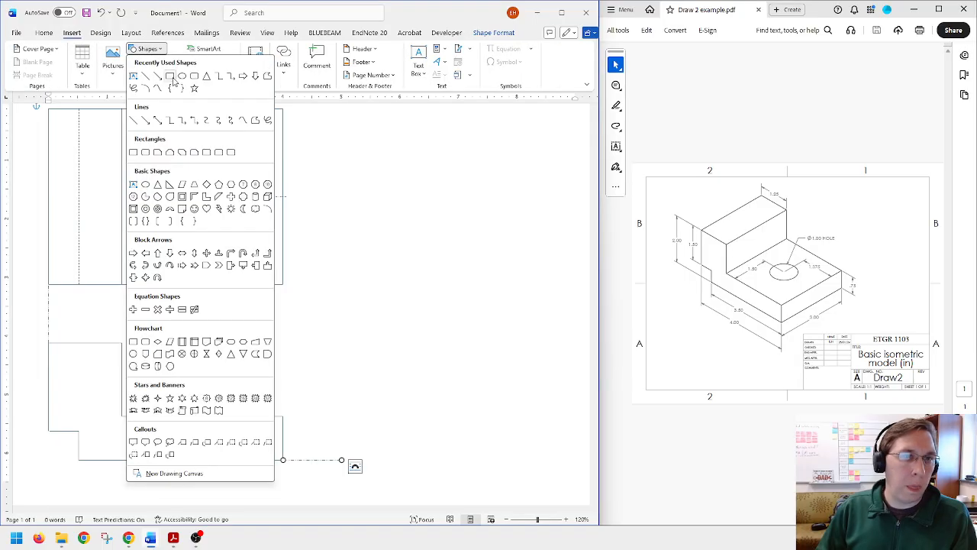
pyautogui.click(169, 74)
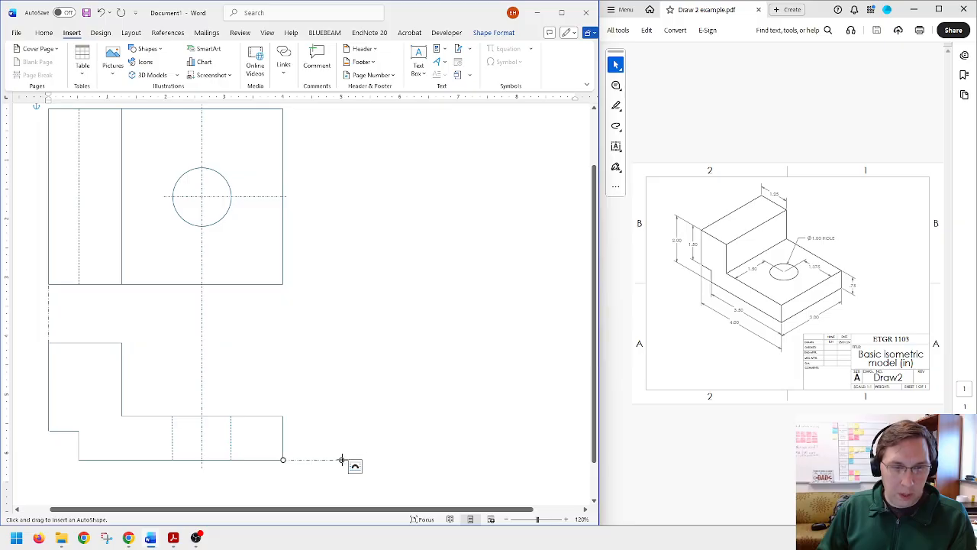
pyautogui.moveTo(341, 460)
pyautogui.mouseDown()
pyautogui.moveTo(437, 352)
pyautogui.moveTo(504, 345)
pyautogui.mouseUp()
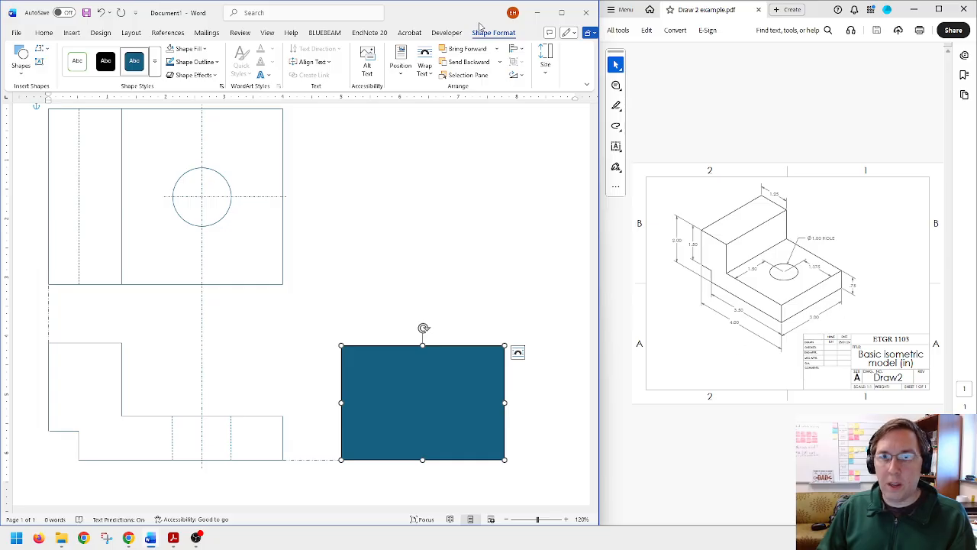
# Step: Size the side view rectangle to 2 in high by 3 in wide and align its lower-left corner with the projection line's end
pyautogui.click(546, 69)
pyautogui.click(584, 101)
pyautogui.write('2')
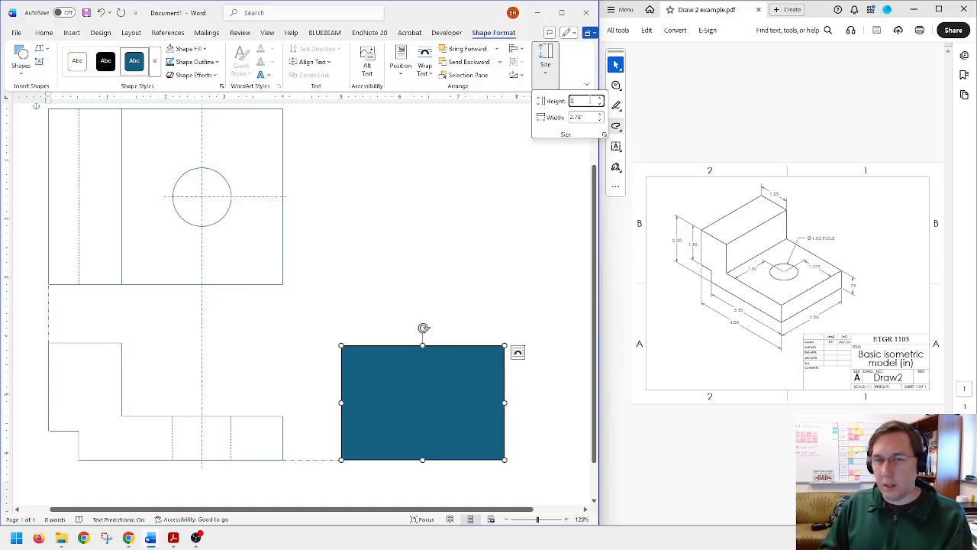
pyautogui.press('Tab')
pyautogui.write('3')
pyautogui.press('Return')
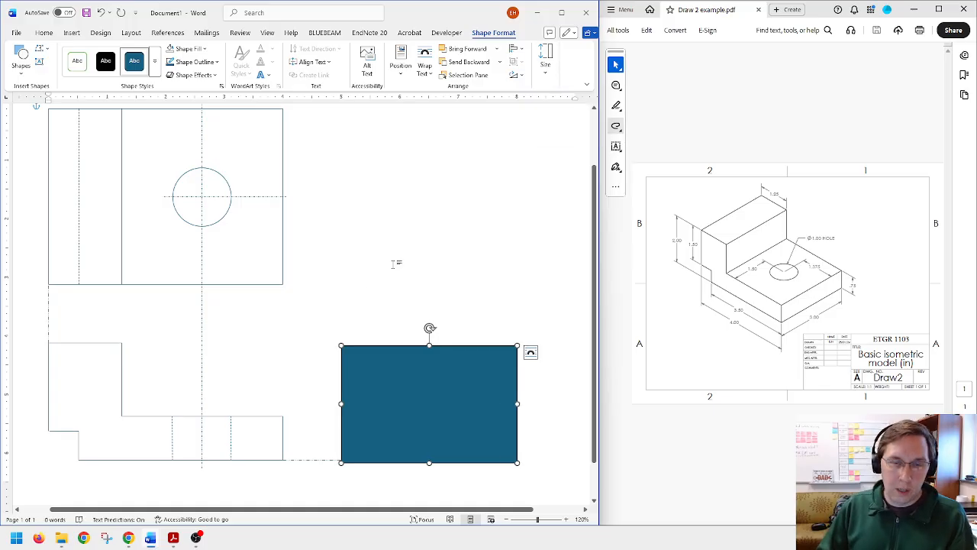
pyautogui.moveTo(385, 348); pyautogui.dragTo(385, 345)
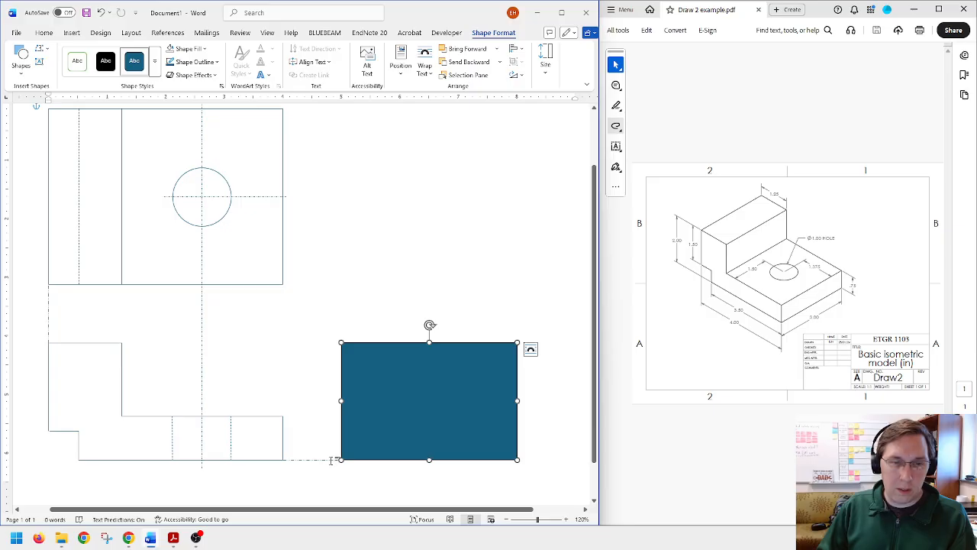
pyautogui.click(331, 461)
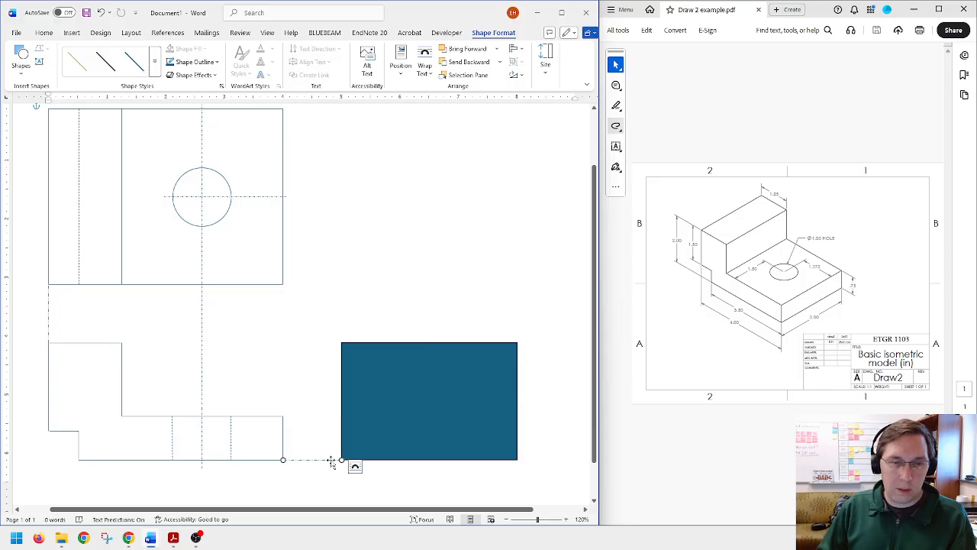
# Step: Remove the side view rectangle's fill and give its outline a dashed style
pyautogui.click(412, 421)
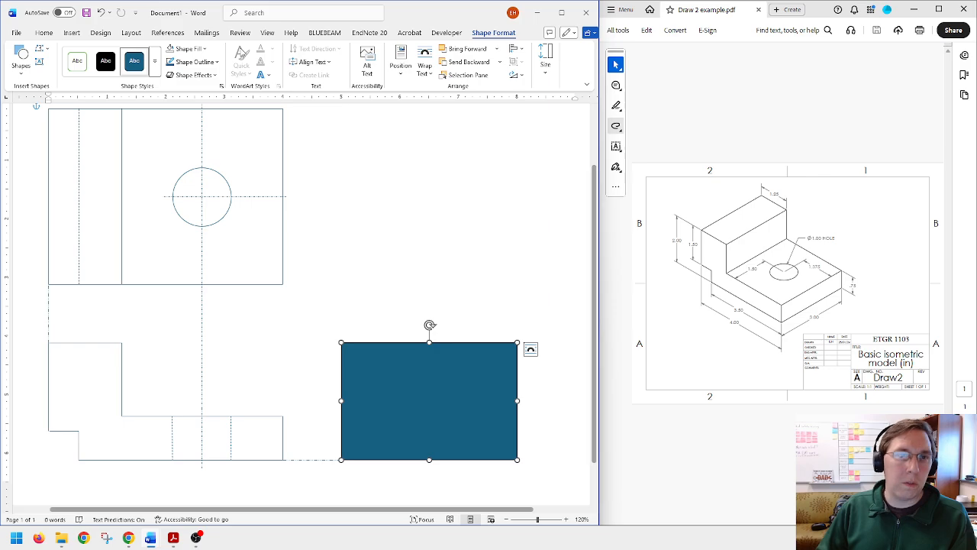
pyautogui.click(185, 50)
pyautogui.click(194, 63)
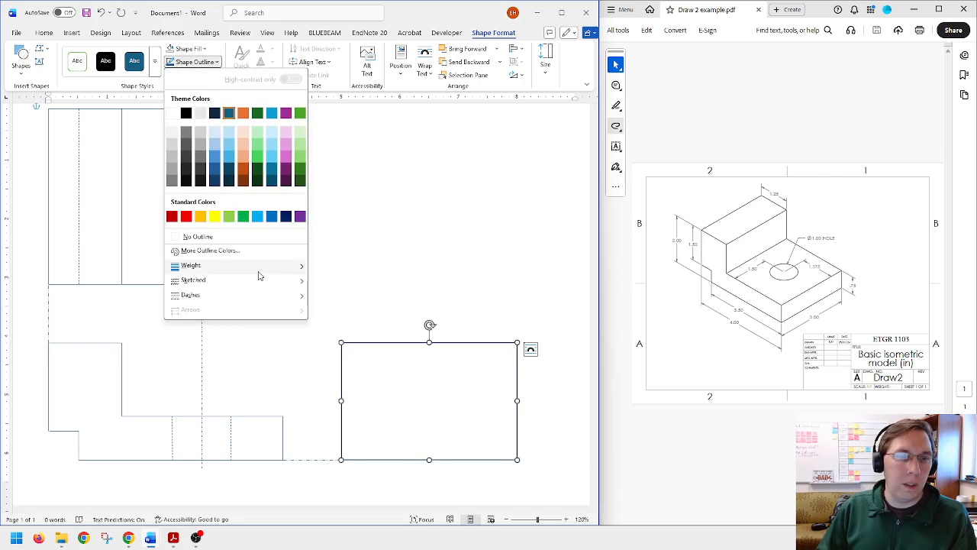
pyautogui.moveTo(267, 295)
pyautogui.click(350, 330)
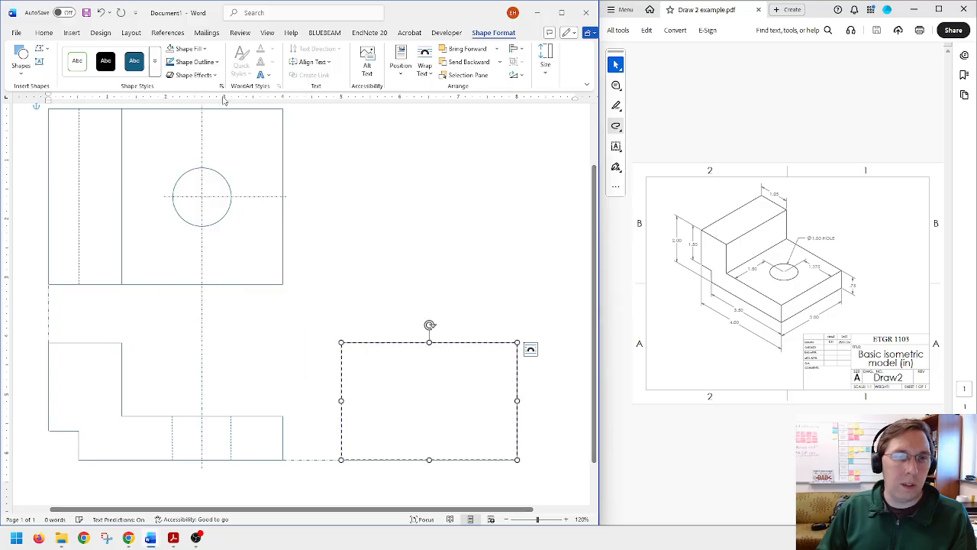
# Step: Reduce the outline weight of the side view rectangle to a thin line
pyautogui.click(195, 62)
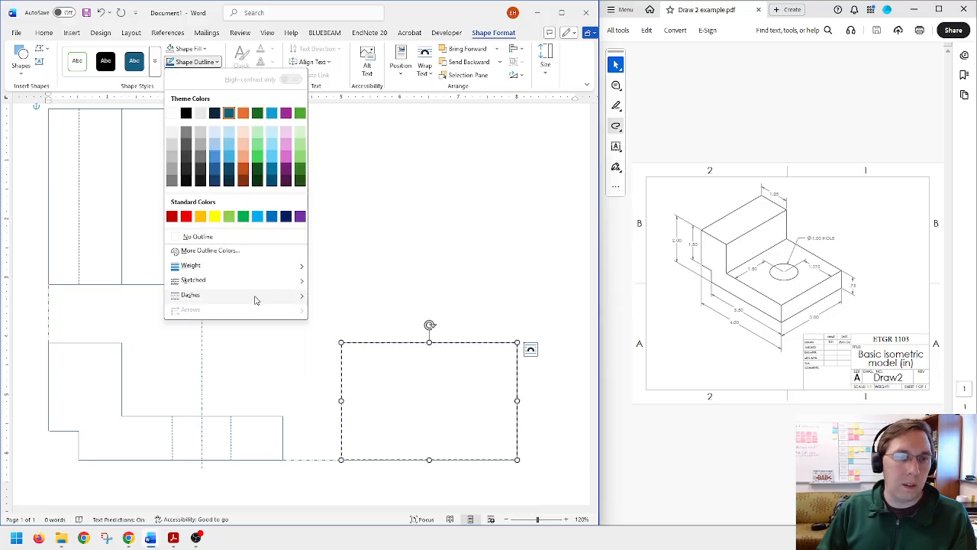
pyautogui.moveTo(264, 293)
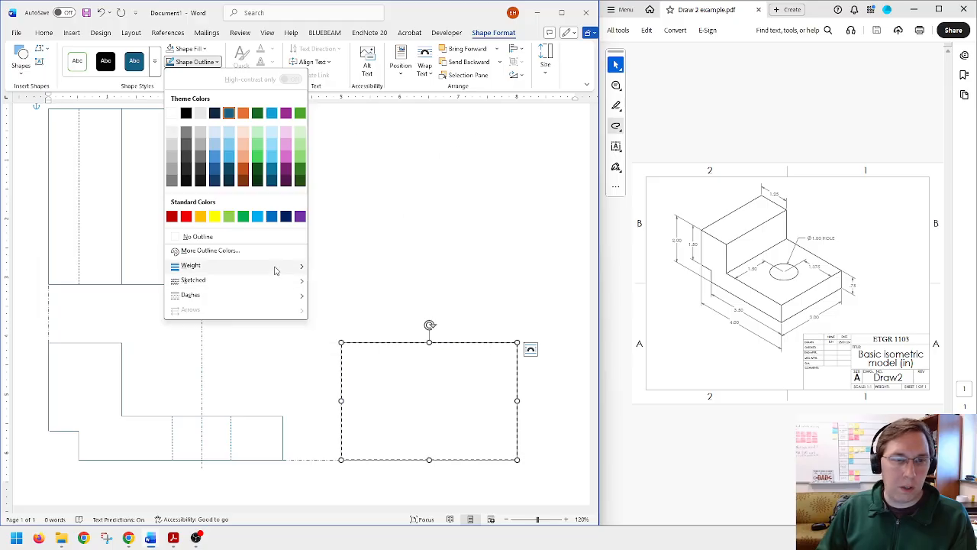
pyautogui.moveTo(294, 272)
pyautogui.click(384, 281)
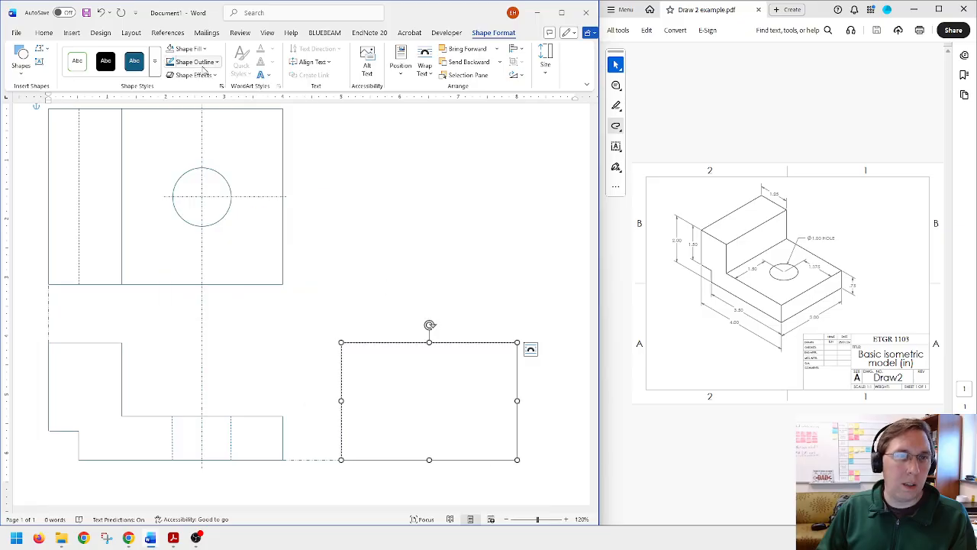
# Step: Change the side view rectangle's outline to a solid line
pyautogui.click(205, 76)
pyautogui.click(205, 77)
pyautogui.click(194, 62)
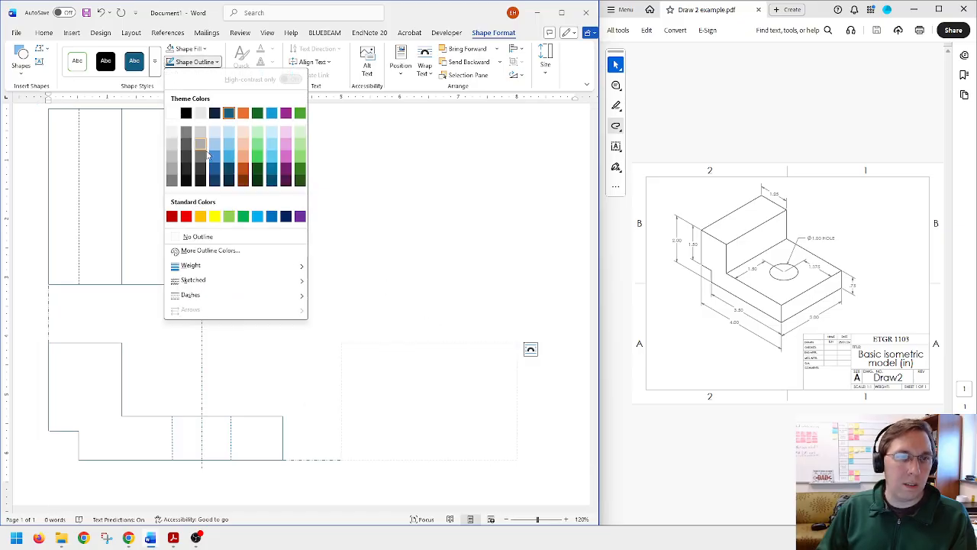
pyautogui.moveTo(292, 294)
pyautogui.click(331, 297)
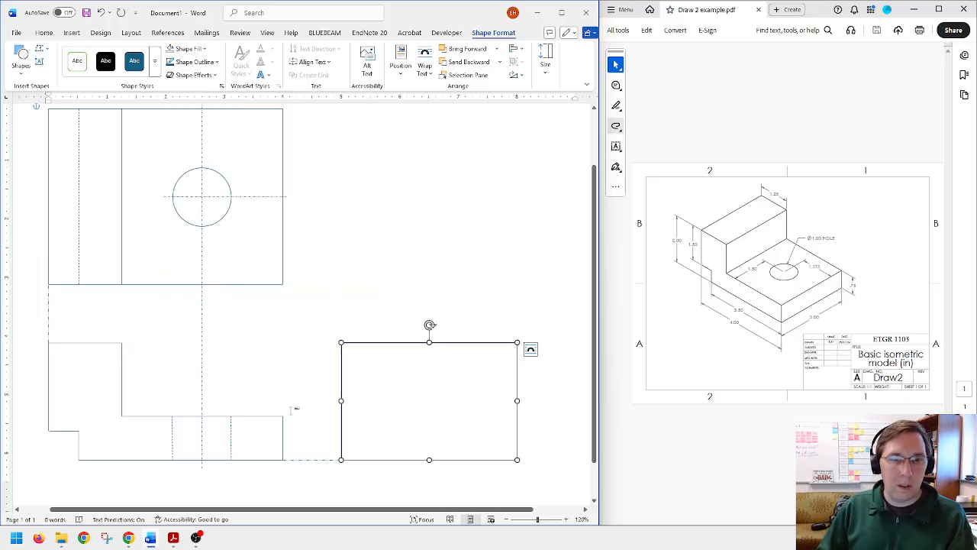
pyautogui.click(351, 383)
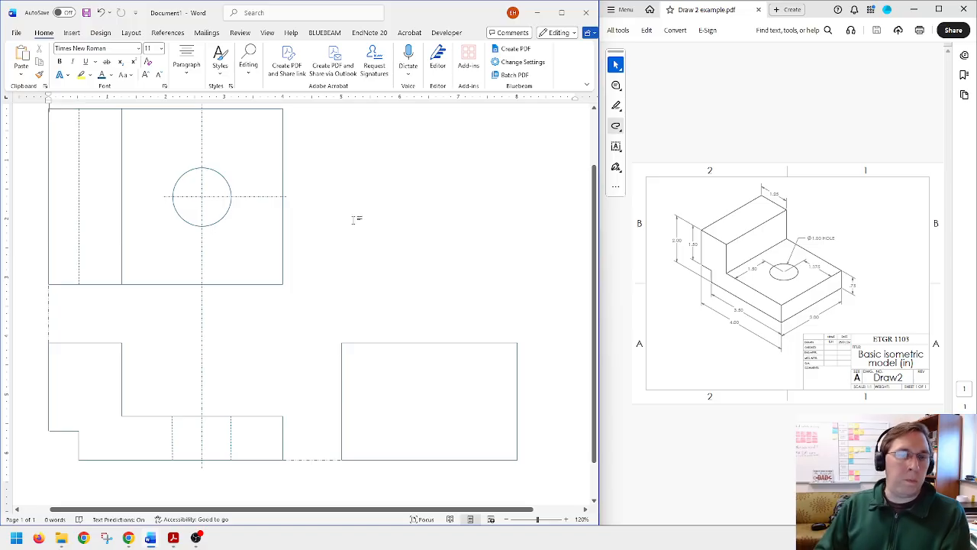
# Step: Duplicate the dash-dot projection line and place the copy between the views, level with the top of the front view's lower step
pyautogui.click(326, 460)
pyautogui.moveTo(327, 463); pyautogui.dragTo(337, 473)
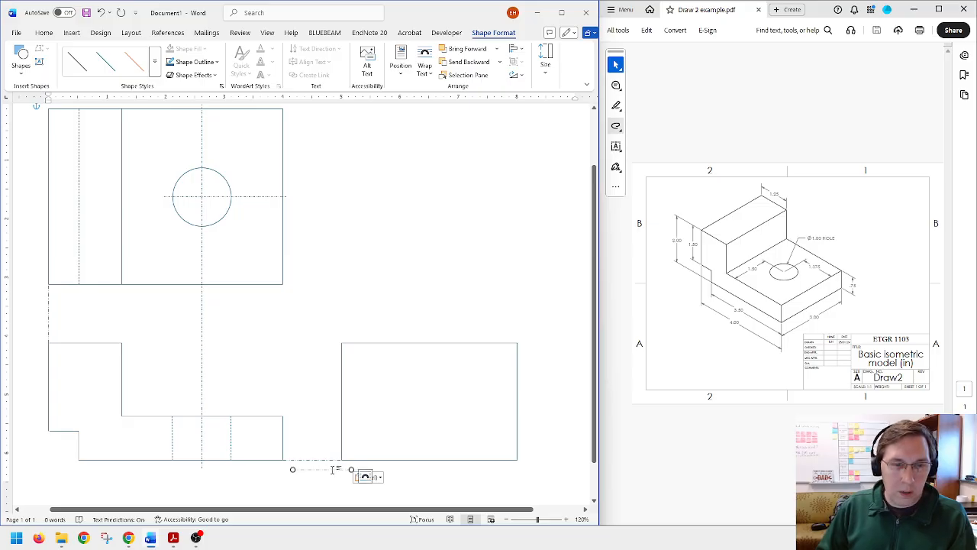
pyautogui.moveTo(333, 471); pyautogui.dragTo(322, 417)
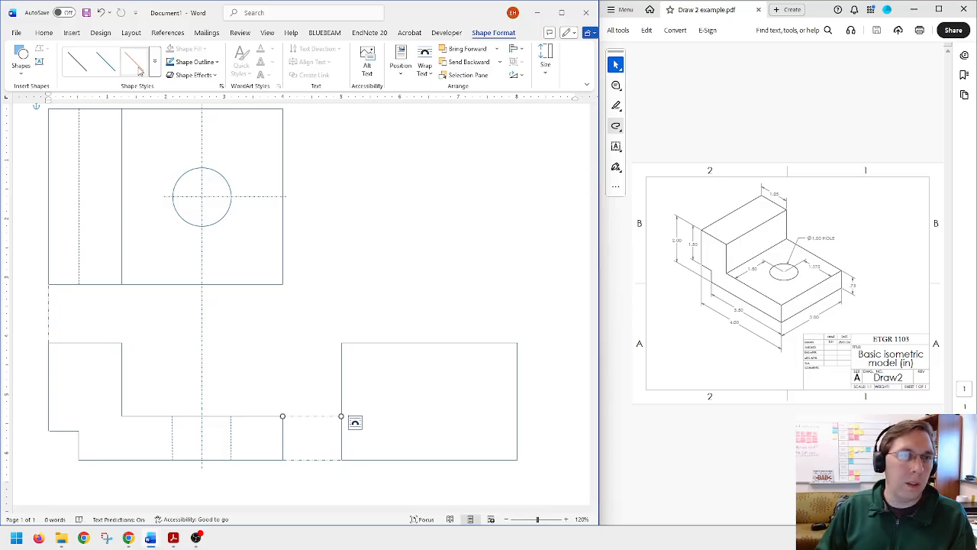
pyautogui.click(22, 61)
pyautogui.click(29, 99)
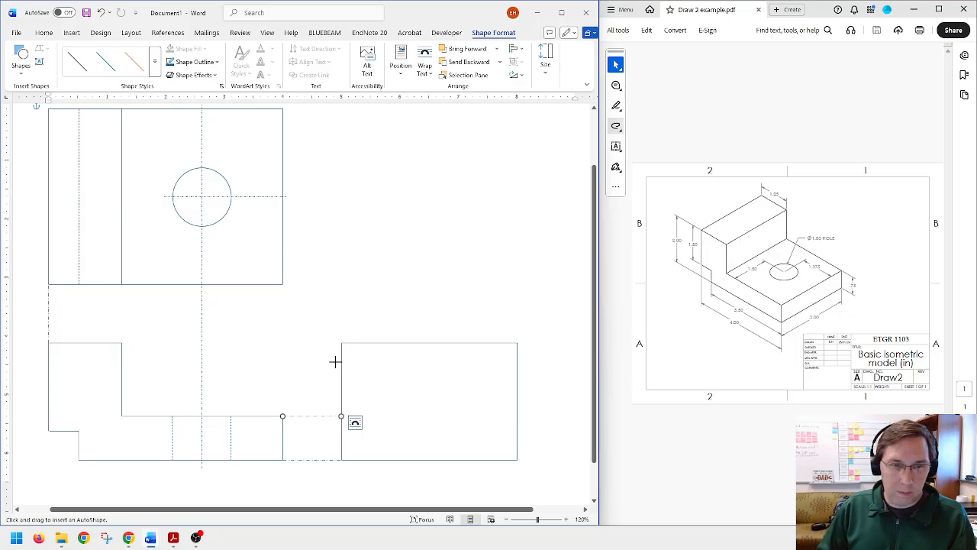
pyautogui.moveTo(320, 368); pyautogui.dragTo(377, 426)
pyautogui.hotkey('ctrl', 'z')
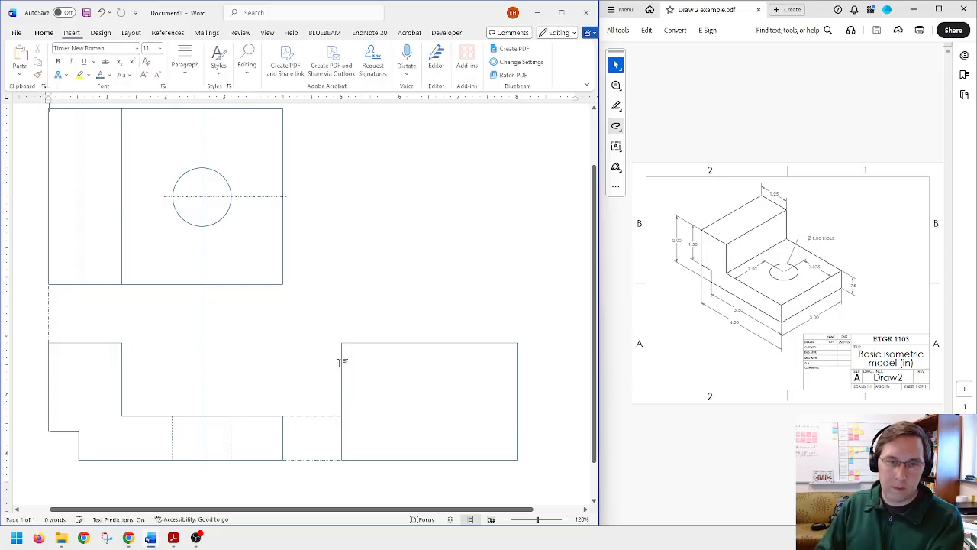
# Step: Draw a horizontal line across the full width of the side view, level with the projection line from the front view's lower step
pyautogui.click(72, 33)
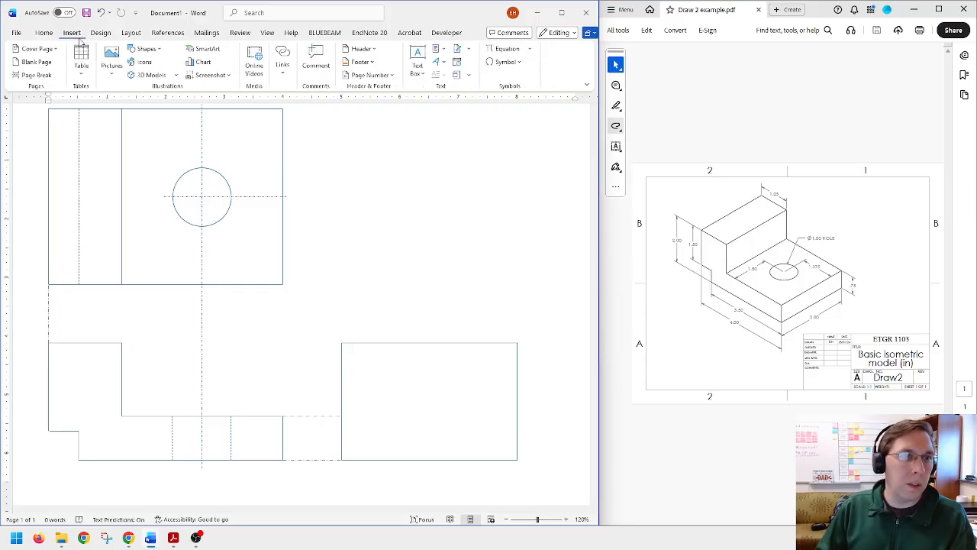
pyautogui.click(147, 48)
pyautogui.click(136, 75)
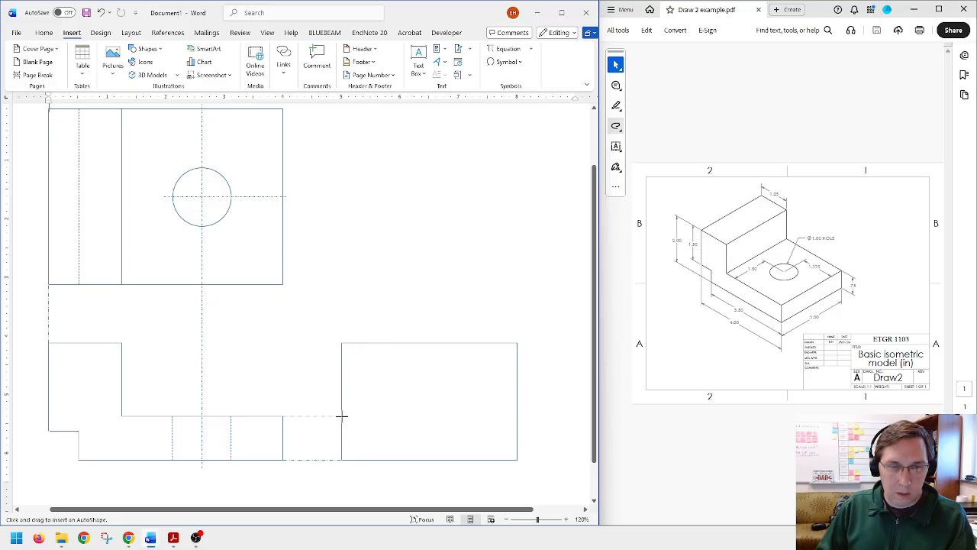
pyautogui.moveTo(341, 416); pyautogui.dragTo(516, 417)
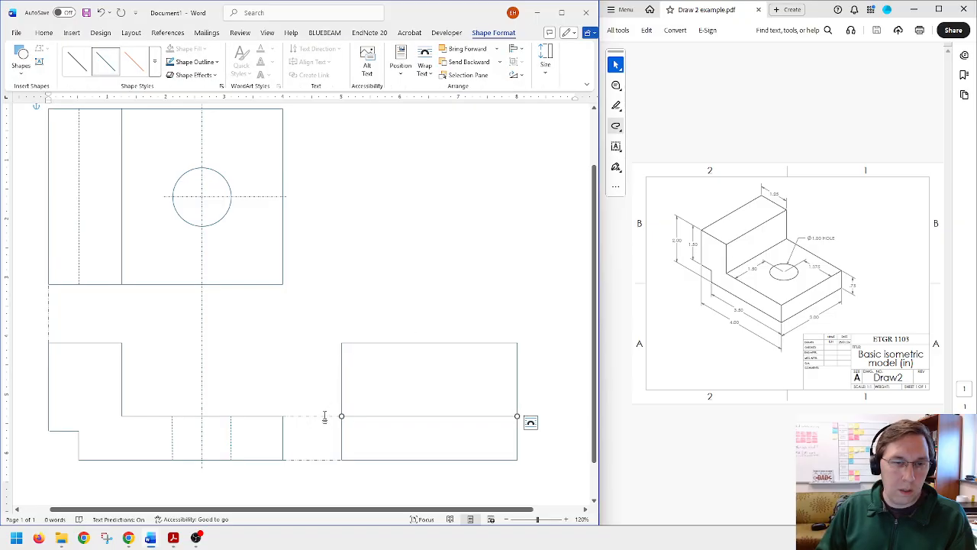
# Step: Stretch the projection line from the front view's bottom notch to the side view, and copy the side view's horizontal line to that level
pyautogui.moveTo(326, 459); pyautogui.dragTo(120, 432)
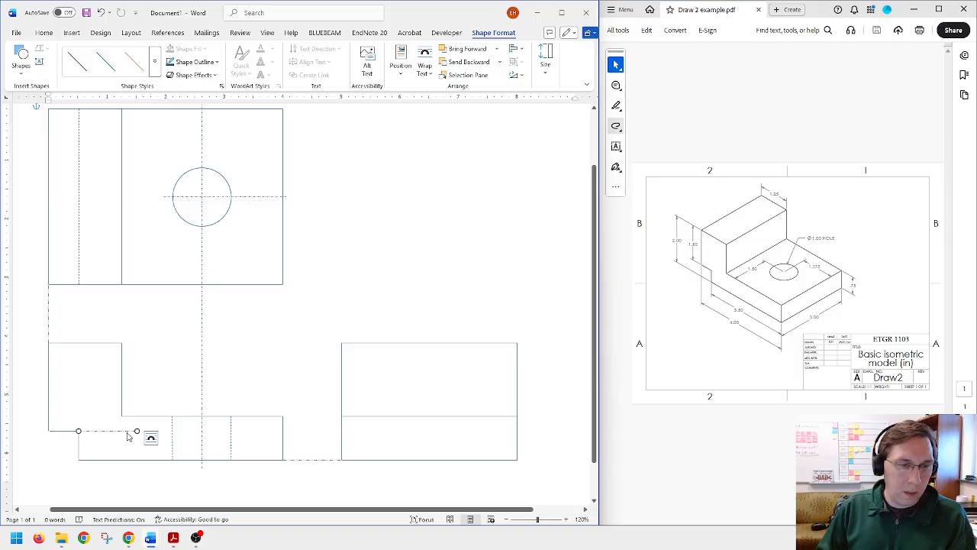
pyautogui.moveTo(136, 432); pyautogui.dragTo(342, 429)
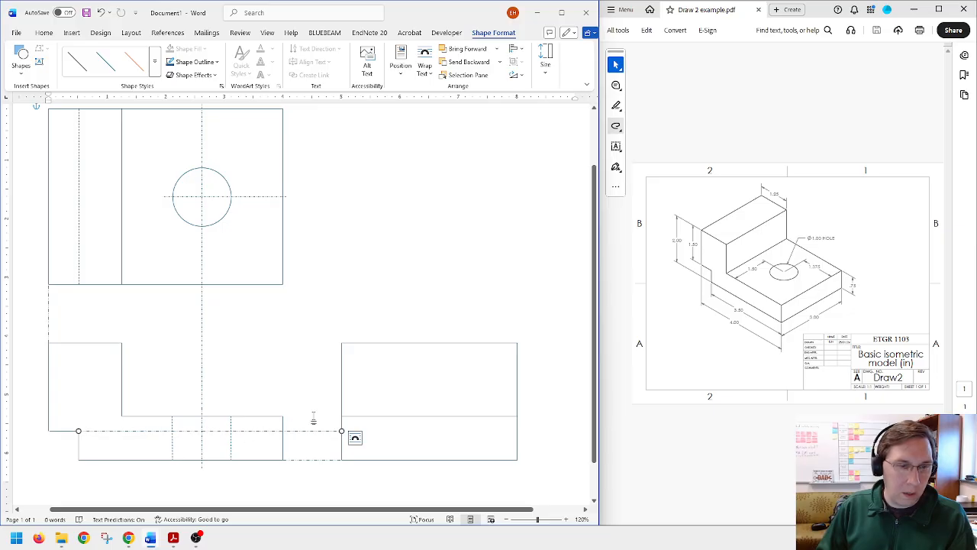
pyautogui.click(380, 417)
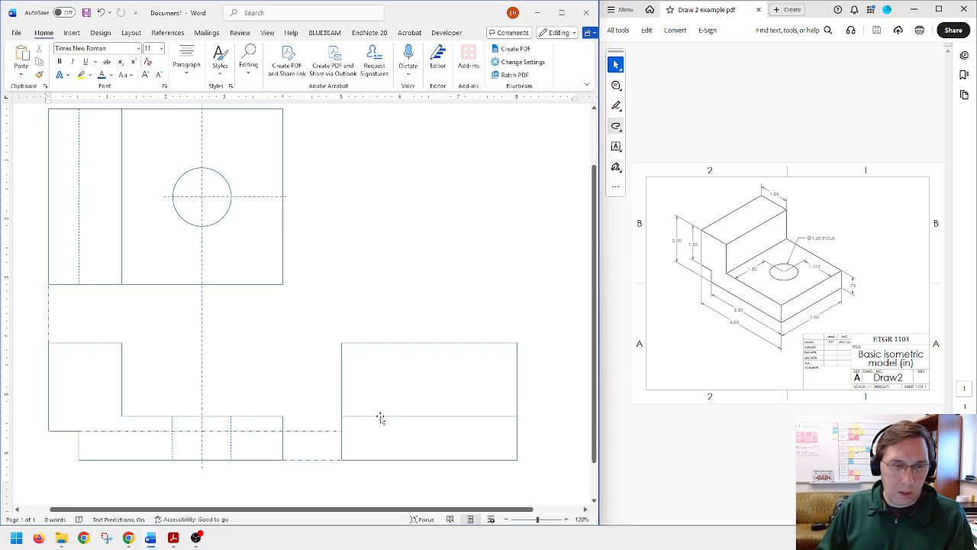
pyautogui.click(380, 417)
pyautogui.moveTo(381, 417)
pyautogui.mouseDown()
pyautogui.moveTo(393, 425)
pyautogui.moveTo(386, 431)
pyautogui.mouseUp()
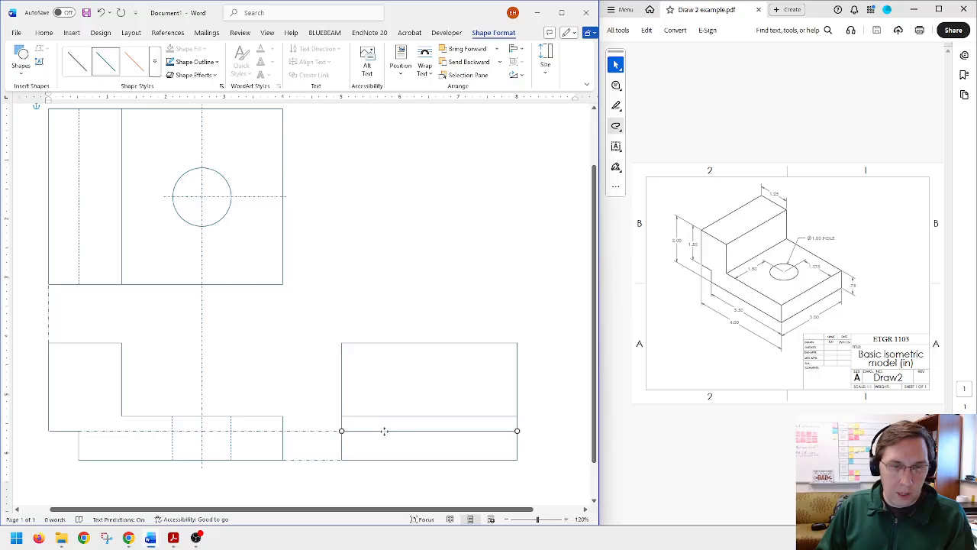
# Step: Give the copied notch line in the side view a dashed style and delete the notch projection line
pyautogui.click(187, 63)
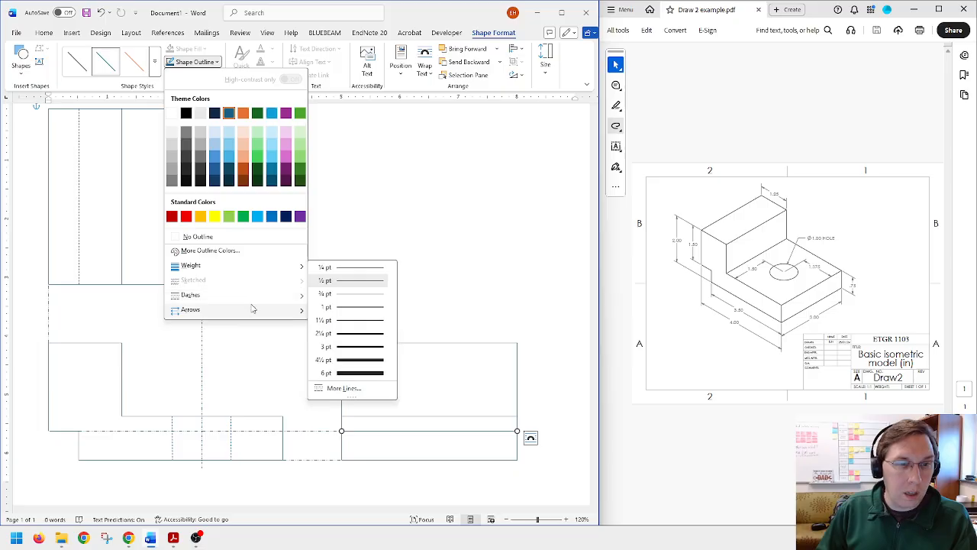
pyautogui.moveTo(246, 296)
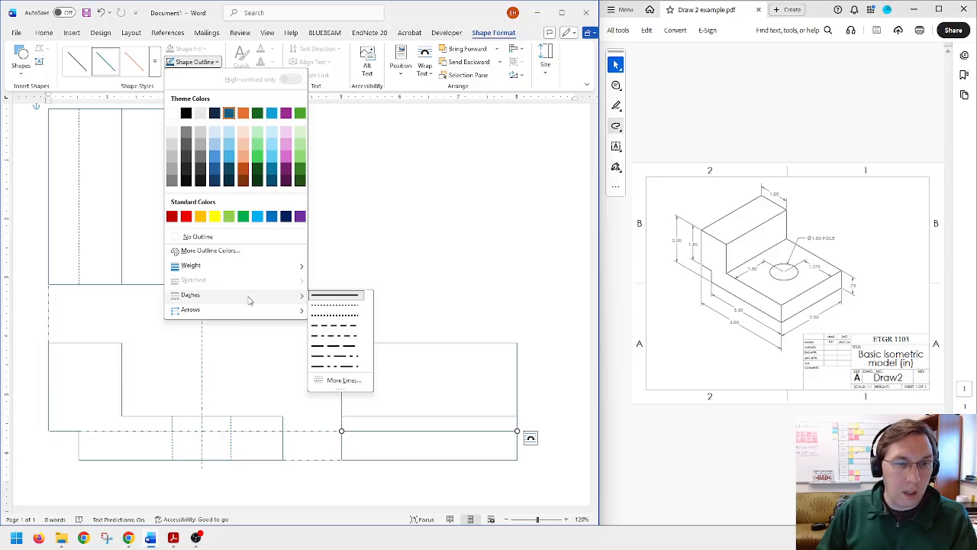
pyautogui.click(349, 327)
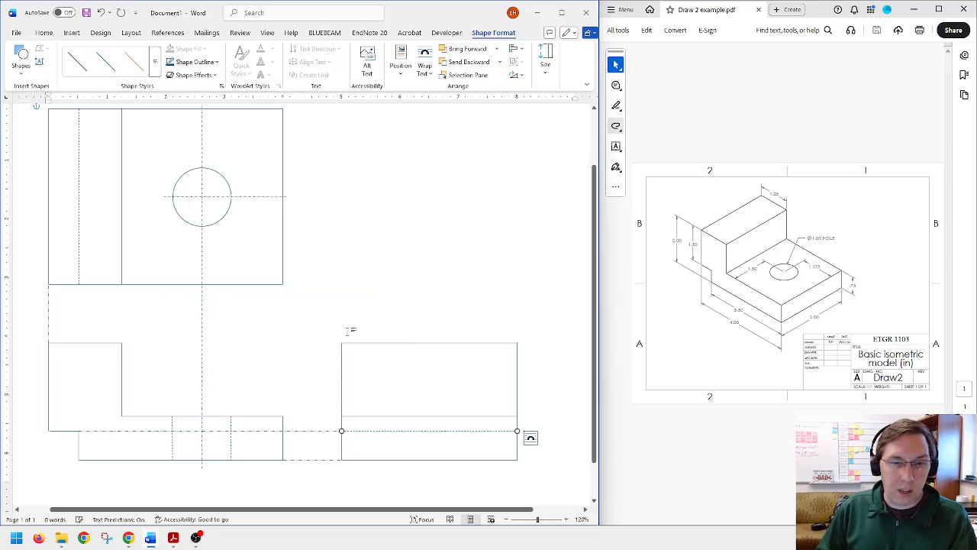
pyautogui.click(319, 433)
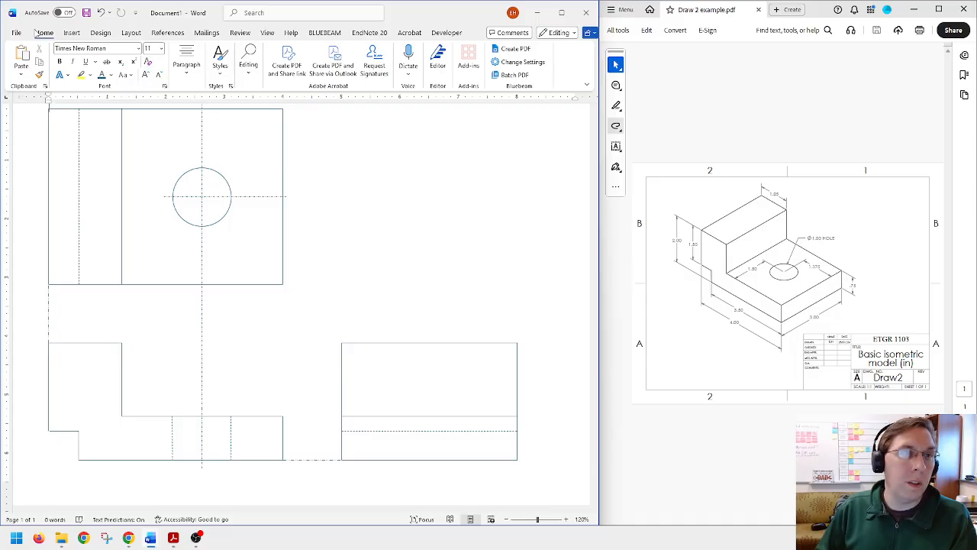
# Step: Draw a horizontal construction line from the side view's left edge below the hidden line and set its width to 1.5 inches
pyautogui.click(69, 33)
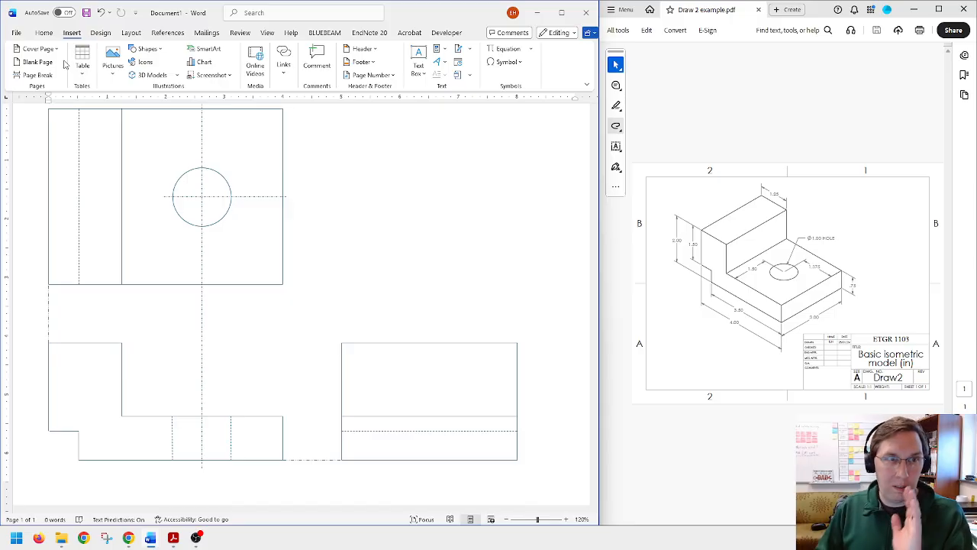
pyautogui.click(147, 48)
pyautogui.click(158, 76)
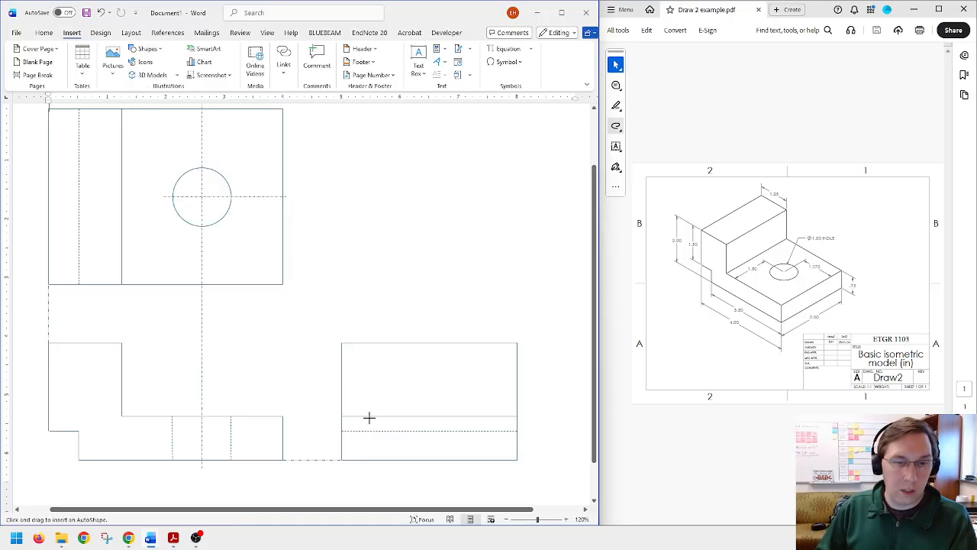
pyautogui.moveTo(342, 445); pyautogui.dragTo(420, 444)
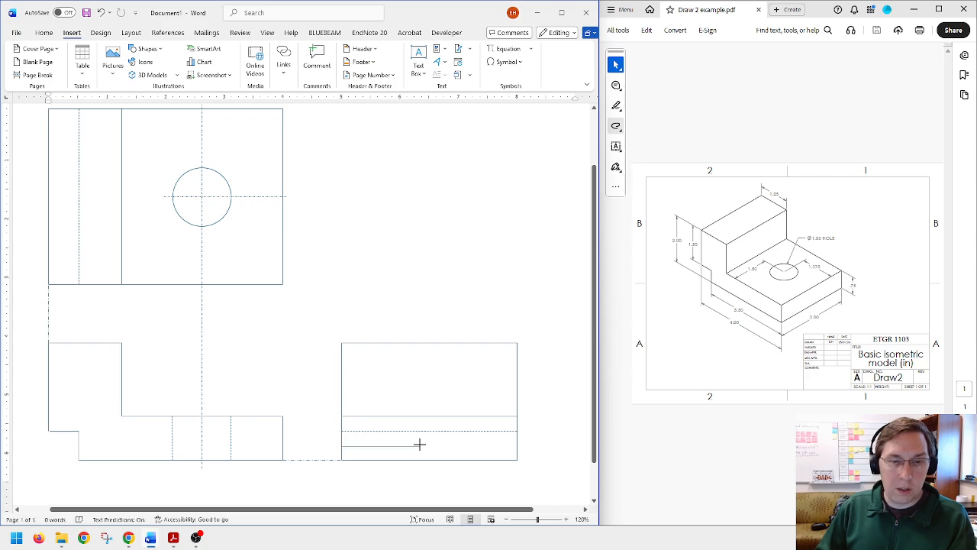
pyautogui.click(545, 61)
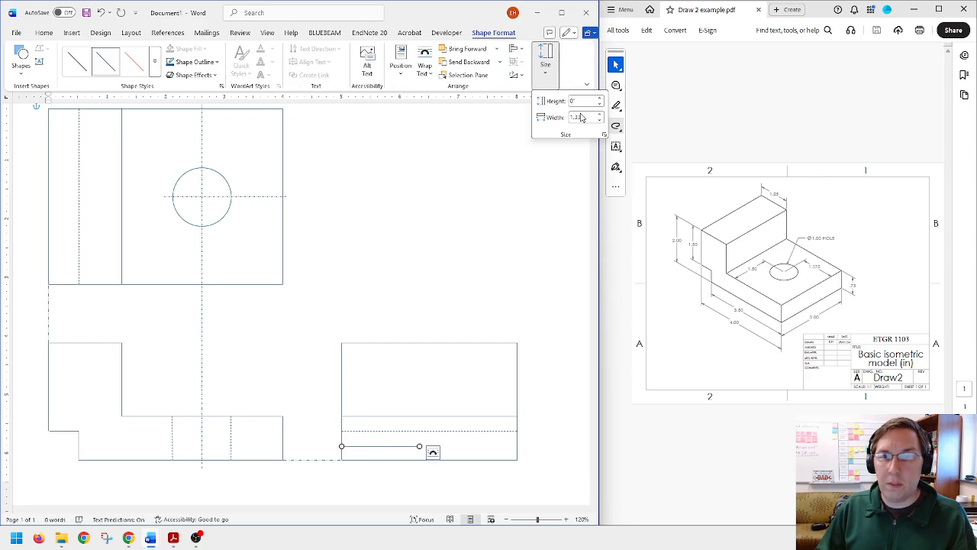
pyautogui.doubleClick(576, 116)
pyautogui.write('1.5')
pyautogui.press('Return')
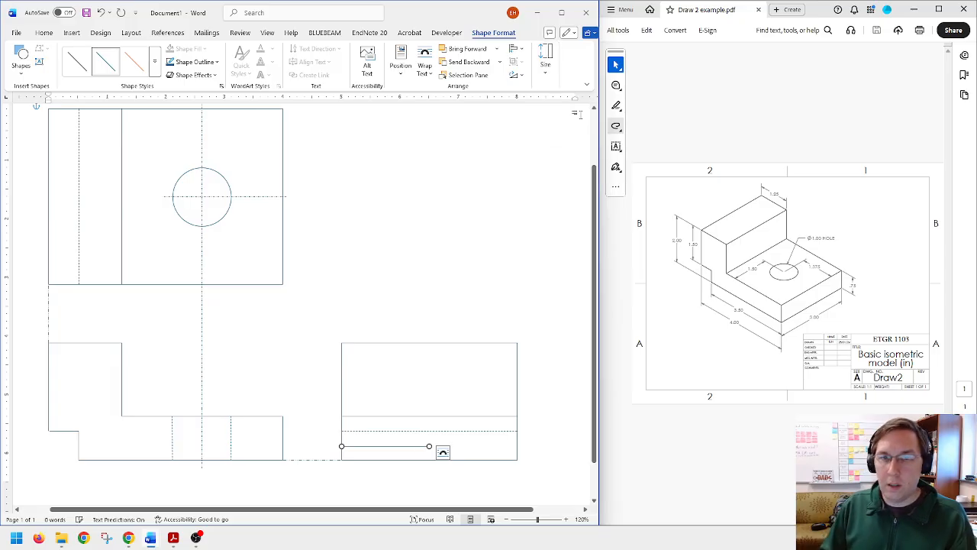
pyautogui.click(395, 254)
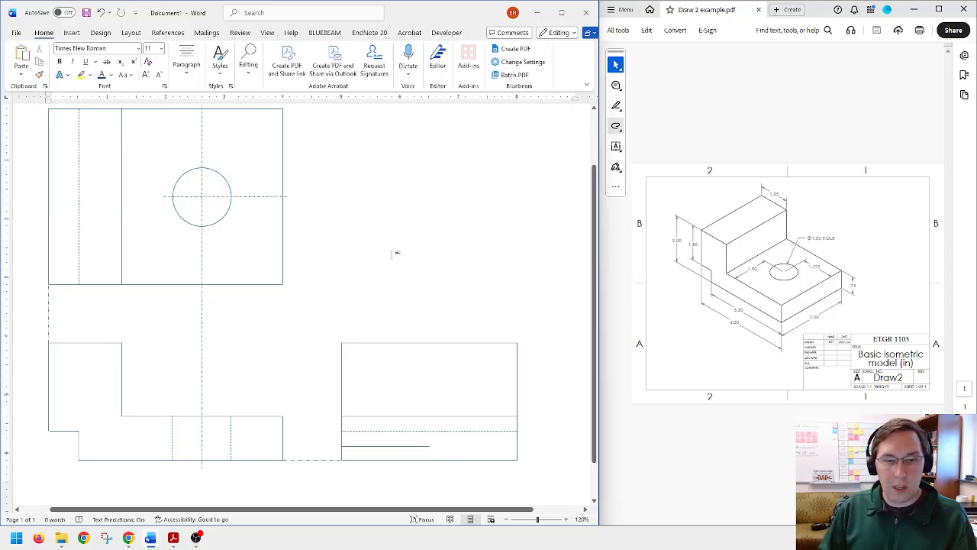
# Step: Copy the front view's two hidden hole lines and centerline into the side view, centering them on the end of the construction line
pyautogui.click(231, 440)
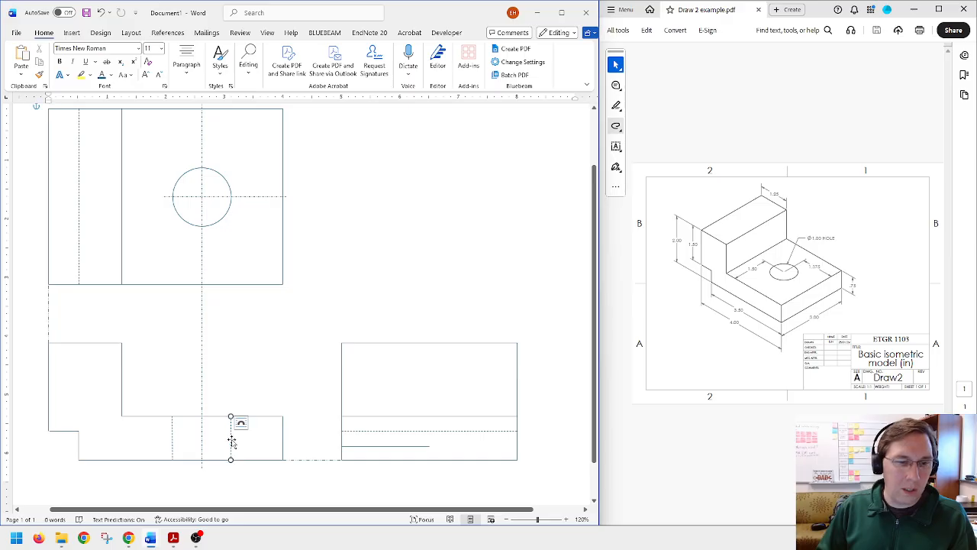
pyautogui.keyDown('shift'); pyautogui.click(202, 439); pyautogui.keyUp('shift')
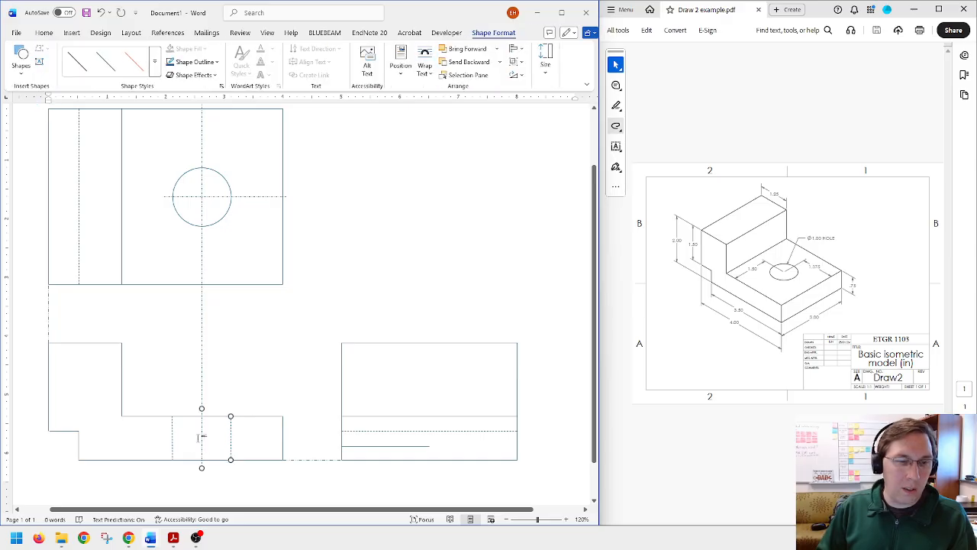
pyautogui.keyDown('shift'); pyautogui.click(173, 439); pyautogui.keyUp('shift')
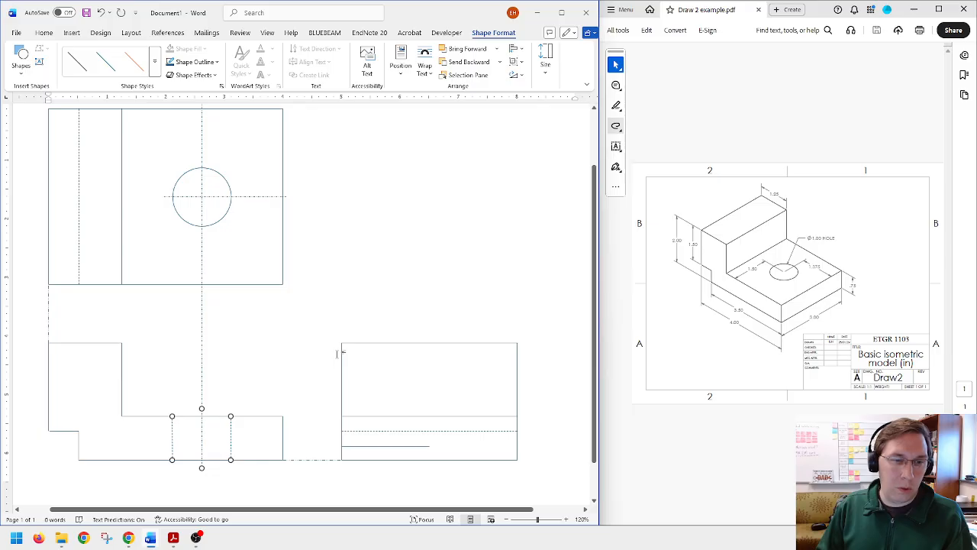
pyautogui.hotkey('ctrl', 'v')
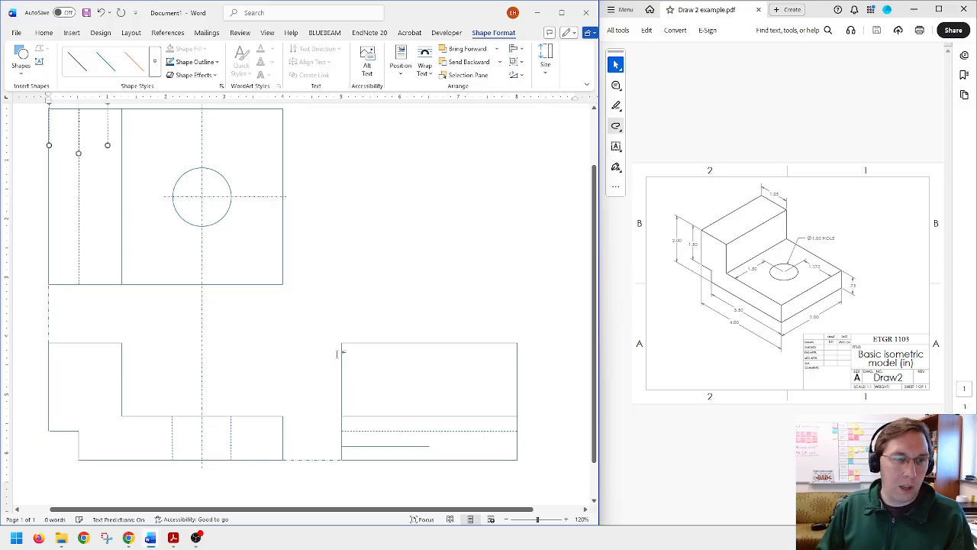
pyautogui.moveTo(109, 129); pyautogui.dragTo(459, 443)
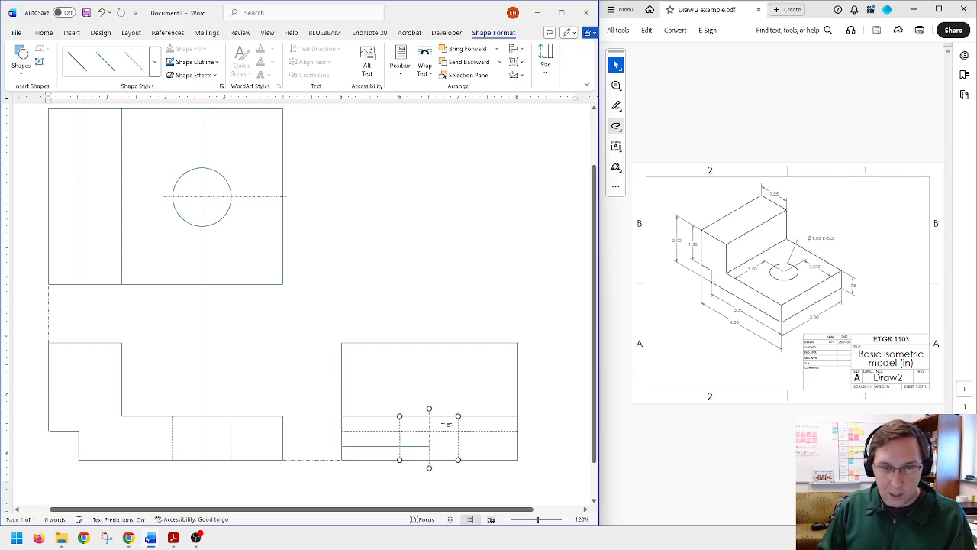
pyautogui.click(276, 433)
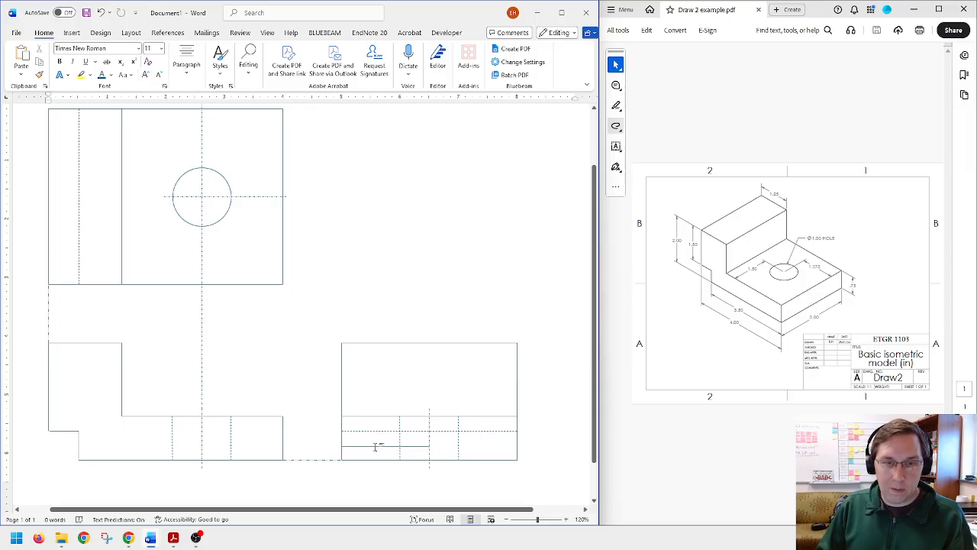
# Step: Delete the 1.5-inch construction line from the side view
pyautogui.click(375, 447)
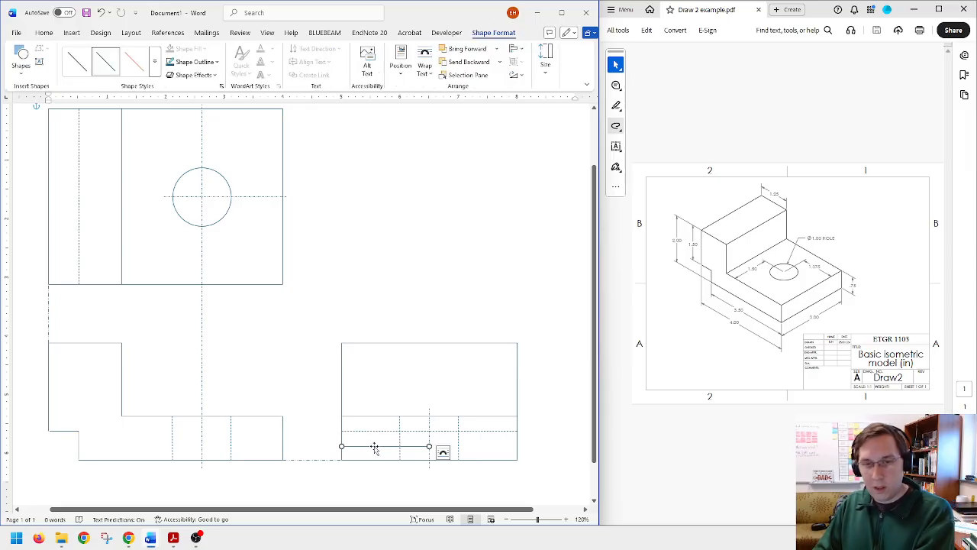
pyautogui.press('Delete')
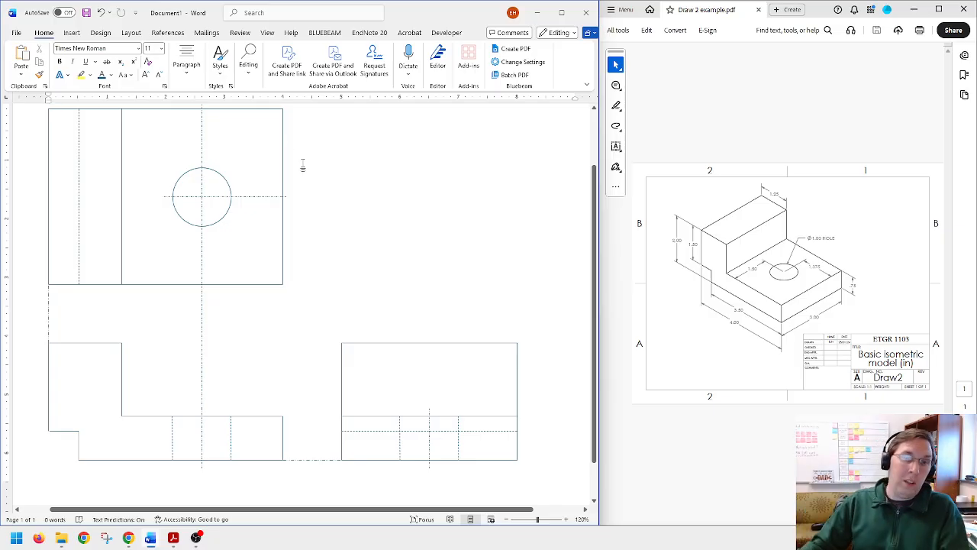
pyautogui.scroll(1, 293, 179)
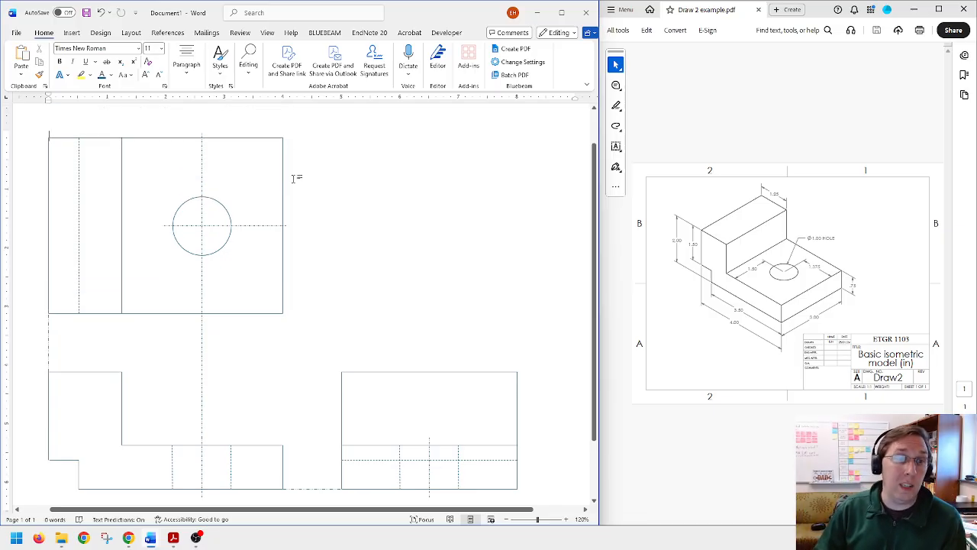
pyautogui.scroll(-1, 293, 179)
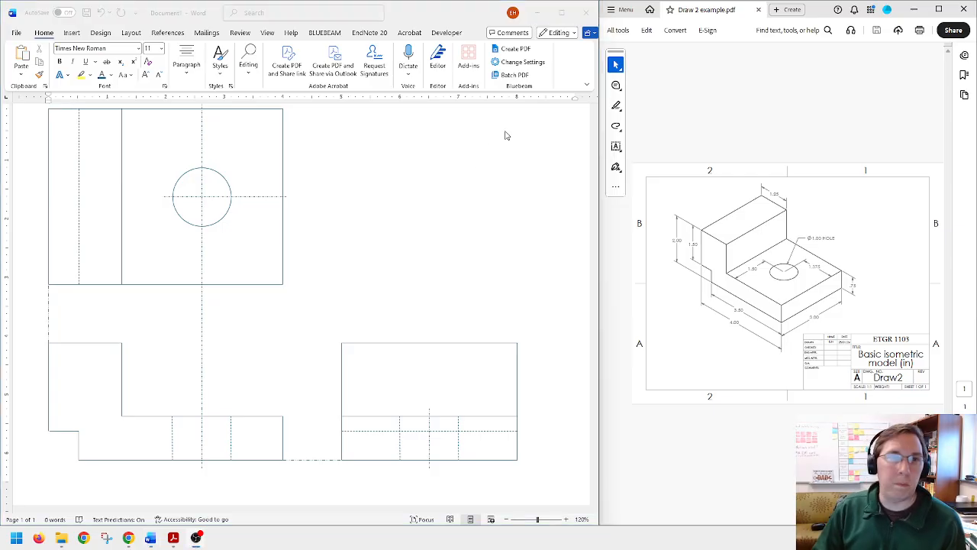
# Step: Draw a vertical double-headed arrow just left of the side view, spanning its full height, and color it red
pyautogui.click(69, 33)
pyautogui.click(72, 33)
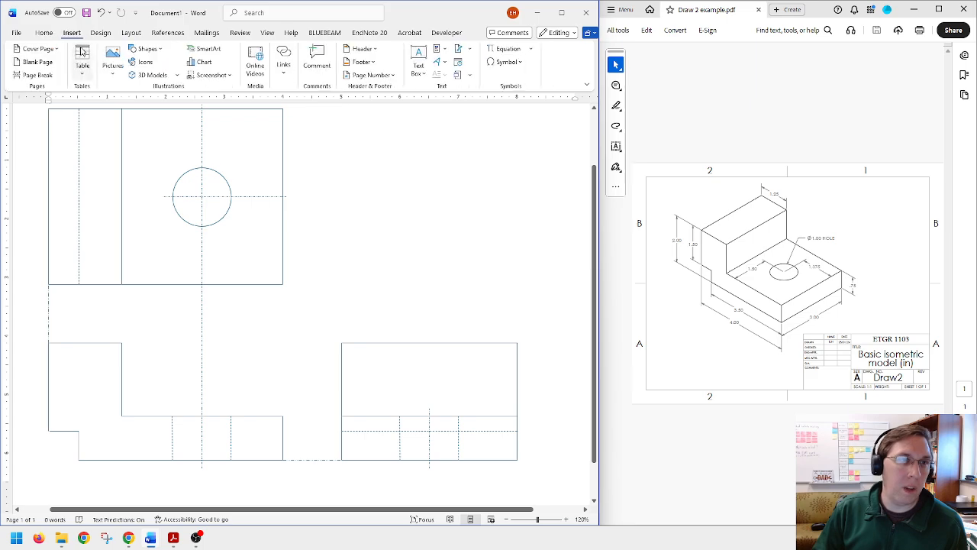
pyautogui.click(163, 50)
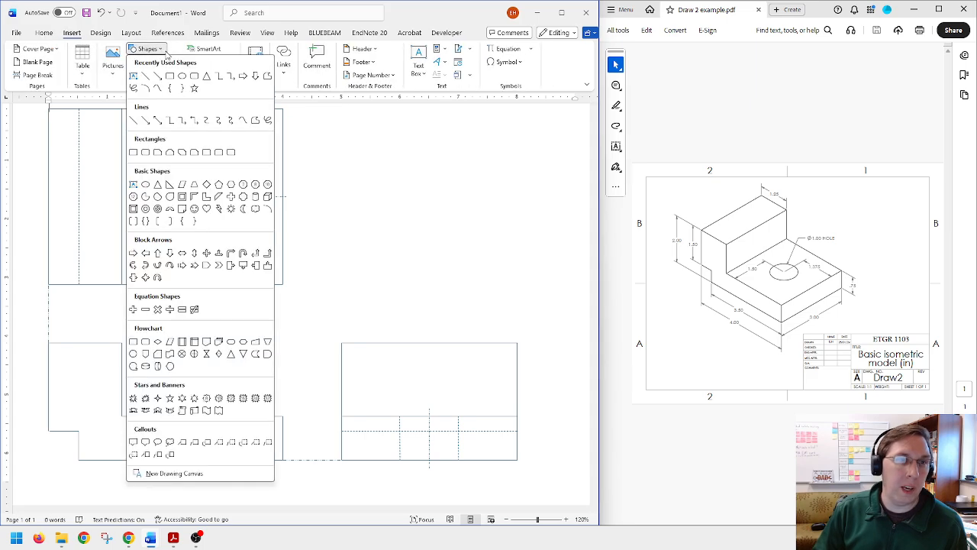
pyautogui.click(157, 121)
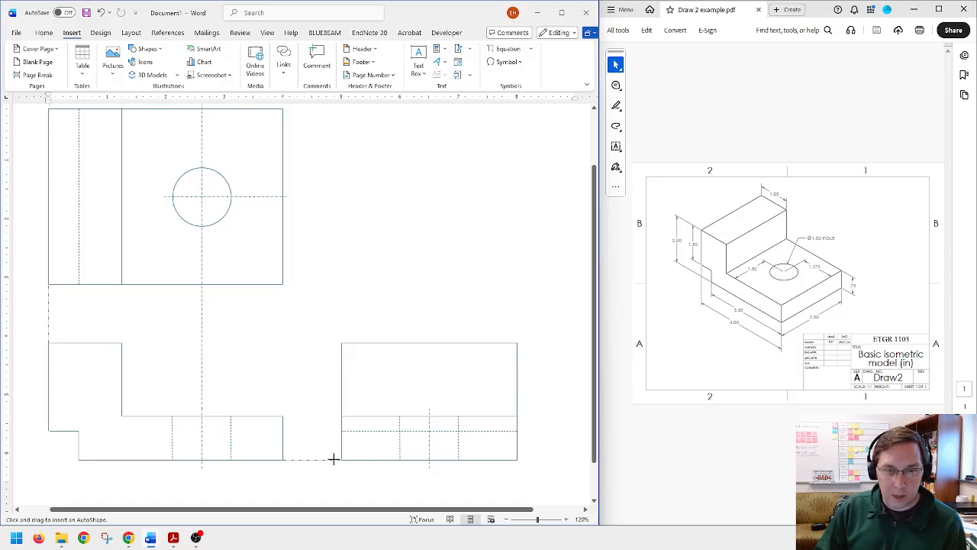
pyautogui.moveTo(332, 459); pyautogui.dragTo(332, 351)
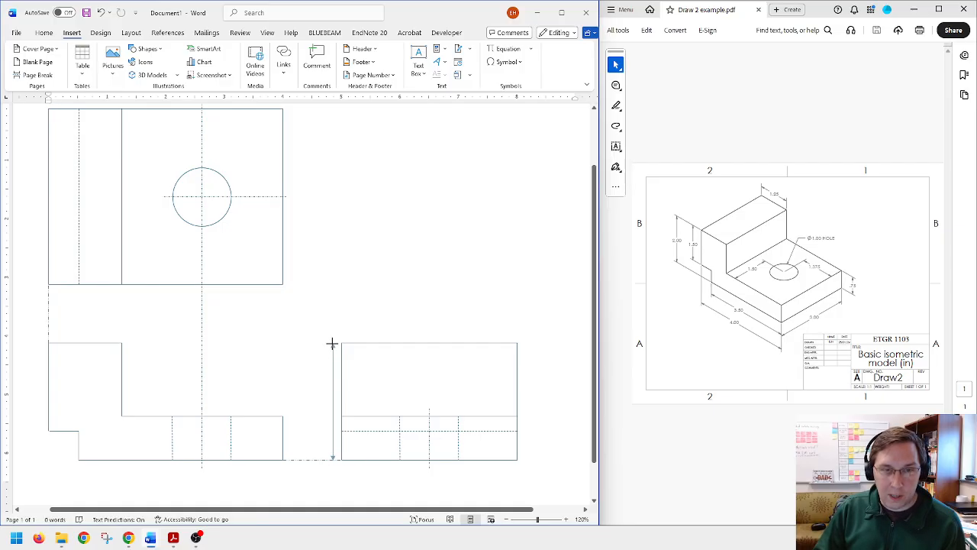
pyautogui.moveTo(332, 343); pyautogui.dragTo(333, 344)
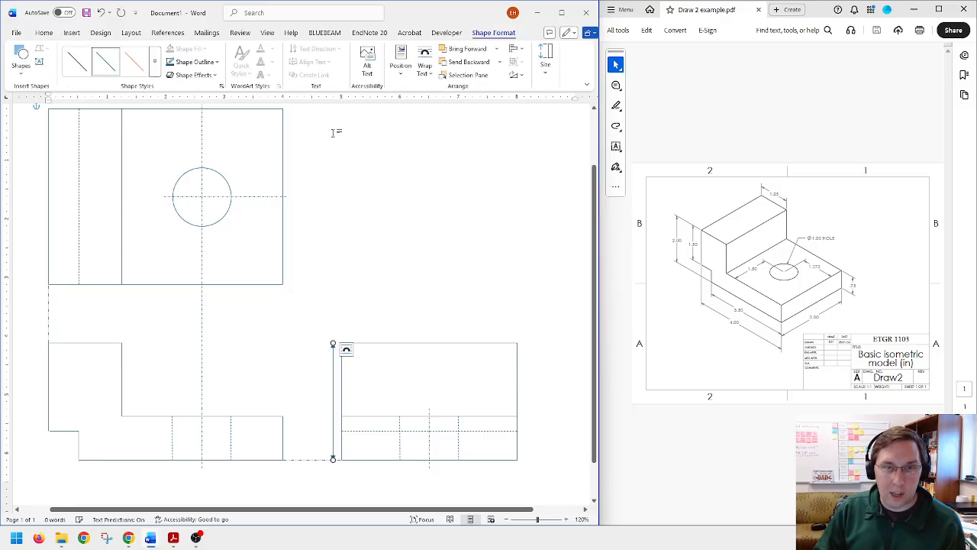
pyautogui.click(200, 64)
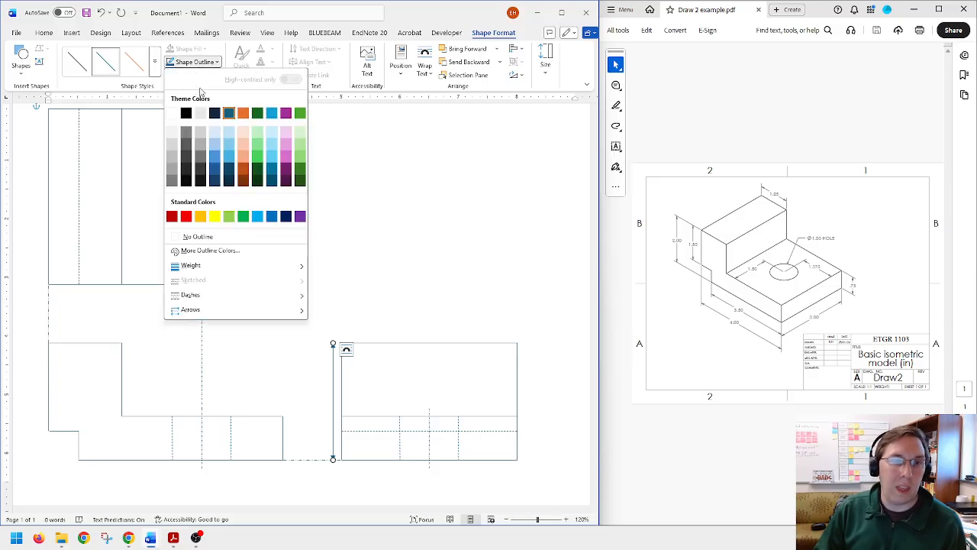
pyautogui.click(186, 216)
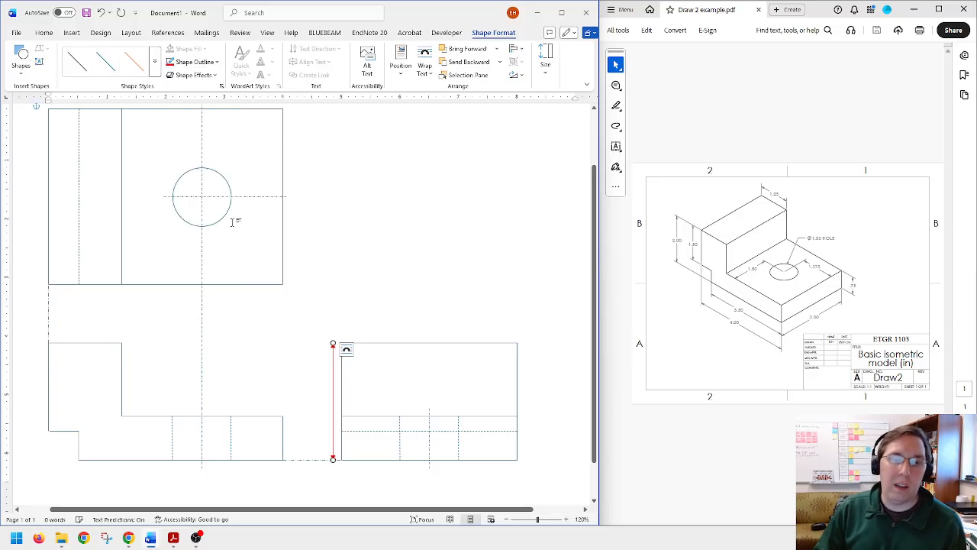
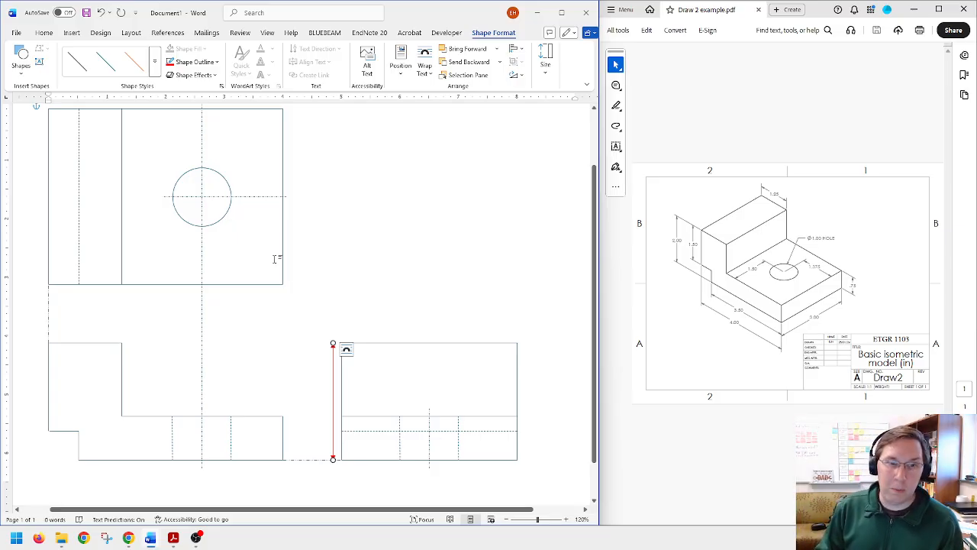
# Step: Insert a simple text box and replace its placeholder text with 2"
pyautogui.click(318, 325)
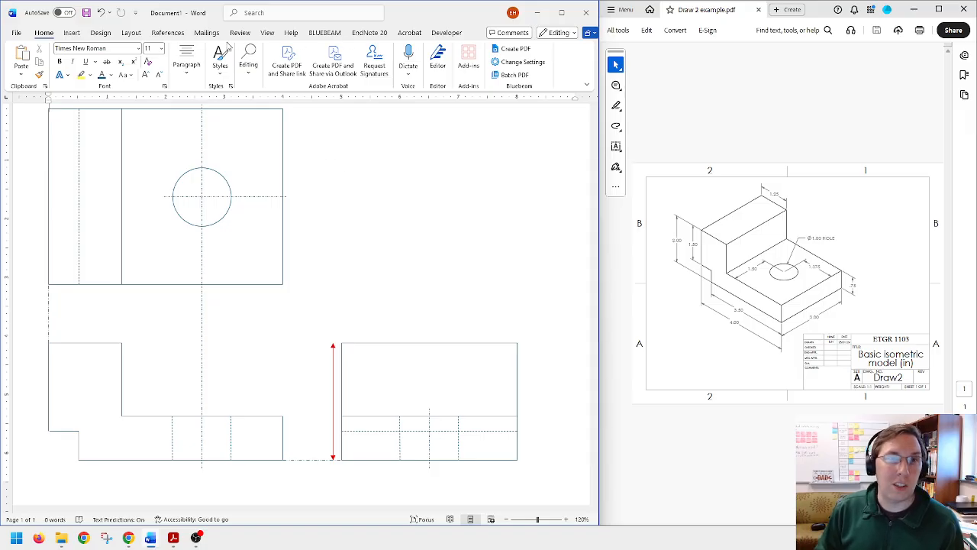
pyautogui.click(71, 34)
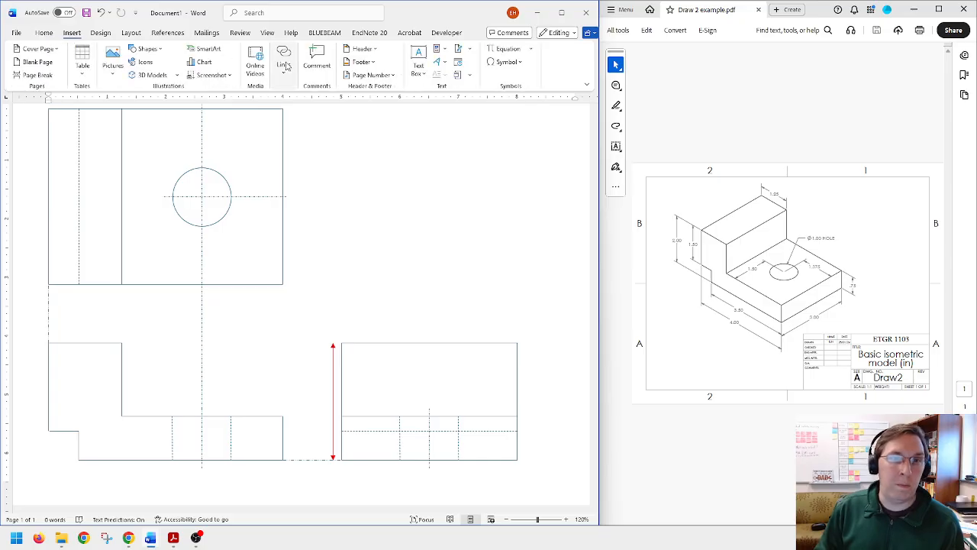
pyautogui.click(418, 61)
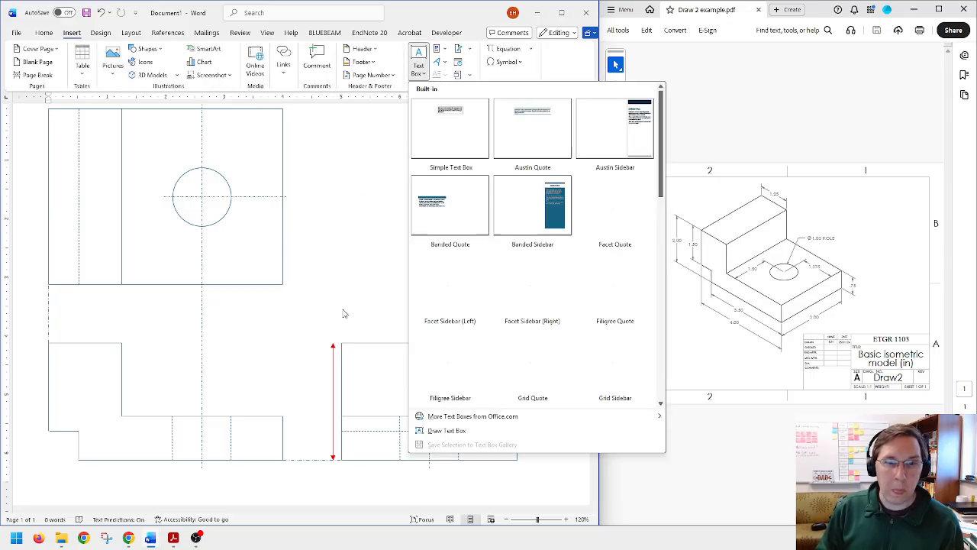
pyautogui.click(452, 137)
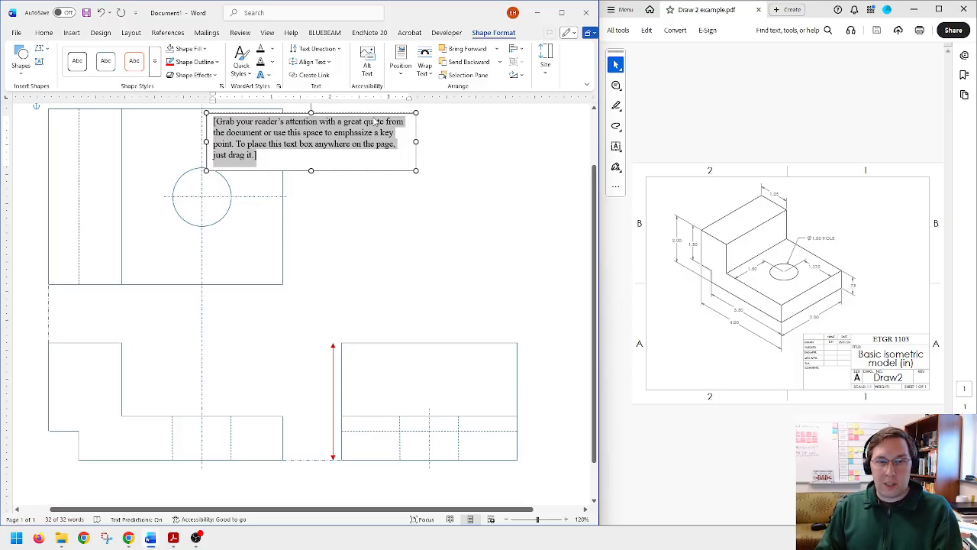
pyautogui.write('23')
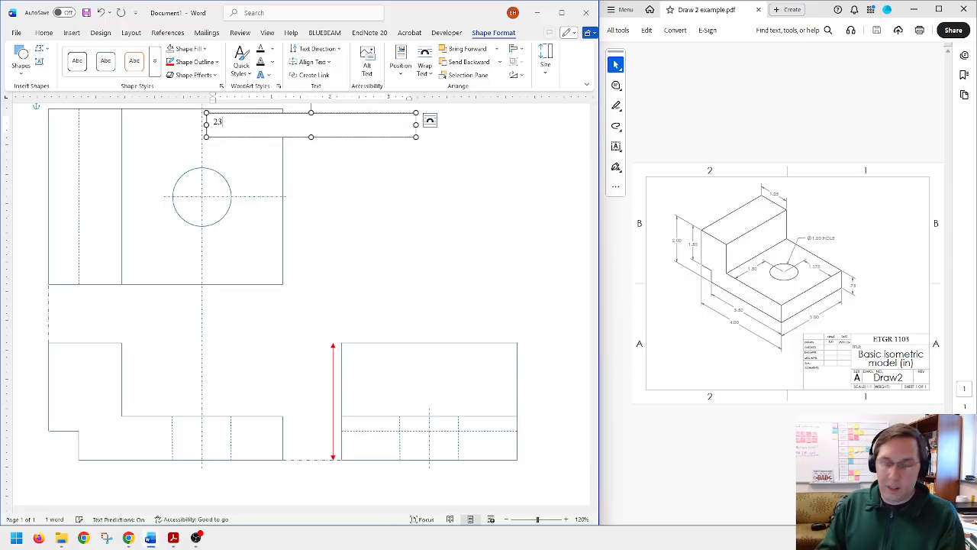
pyautogui.write('"')
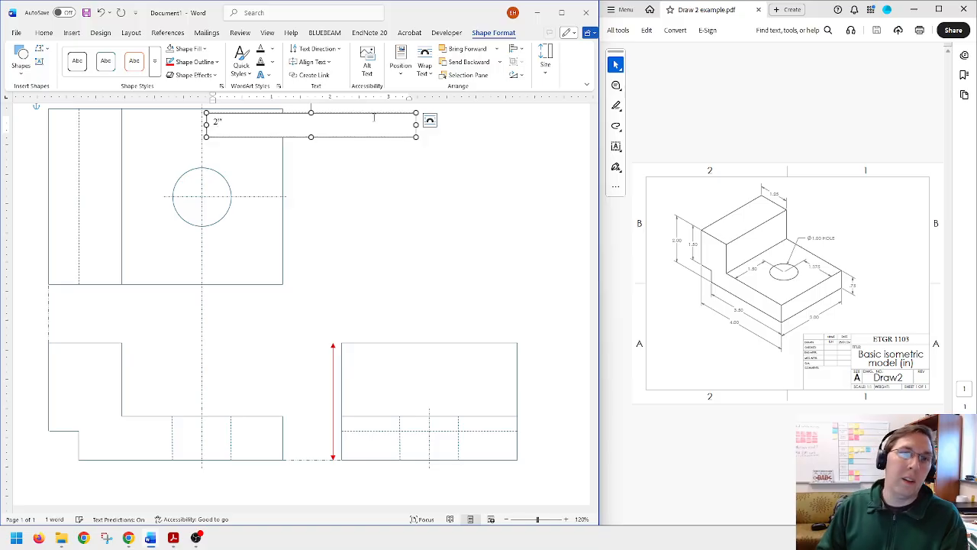
# Step: Remove the 2" text box's outline and color its text red
pyautogui.hotkey('ctrl', 'a')
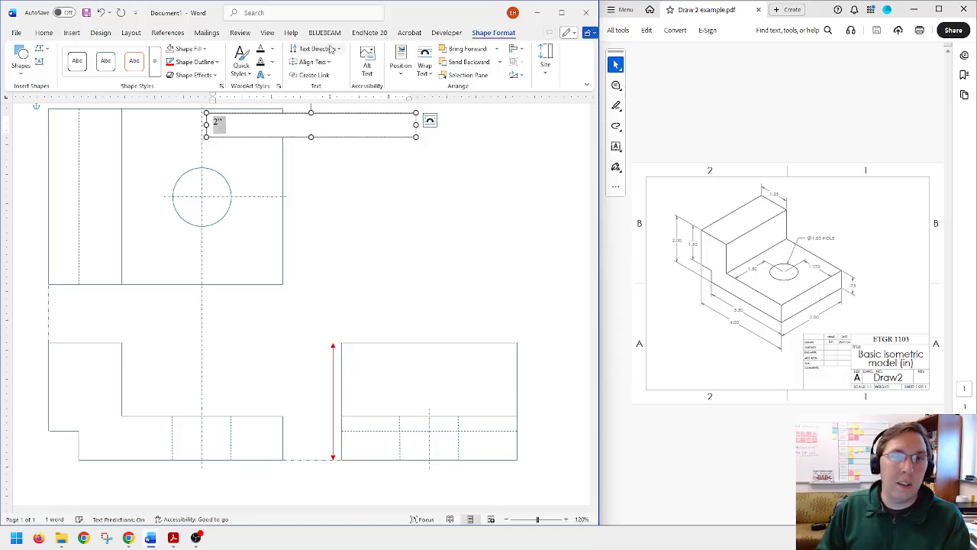
pyautogui.click(170, 65)
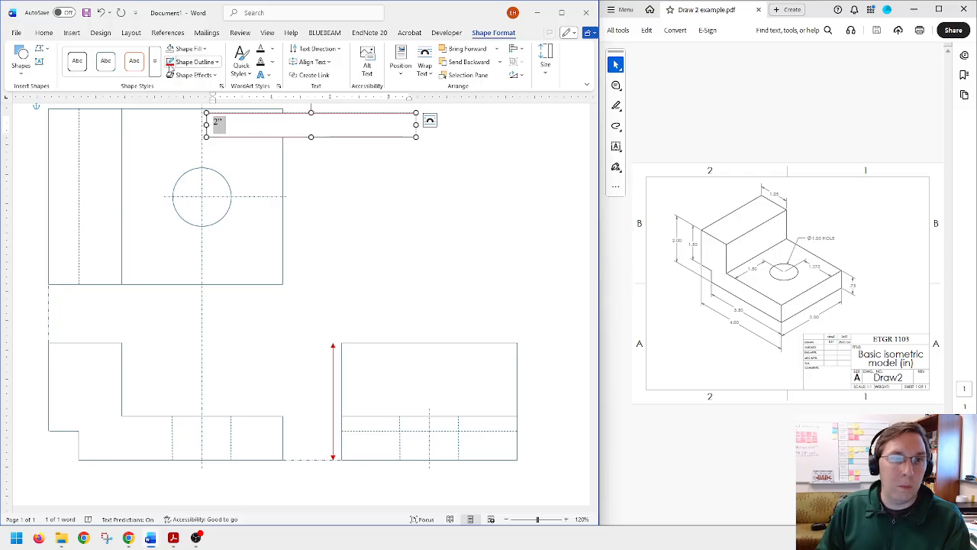
pyautogui.click(188, 63)
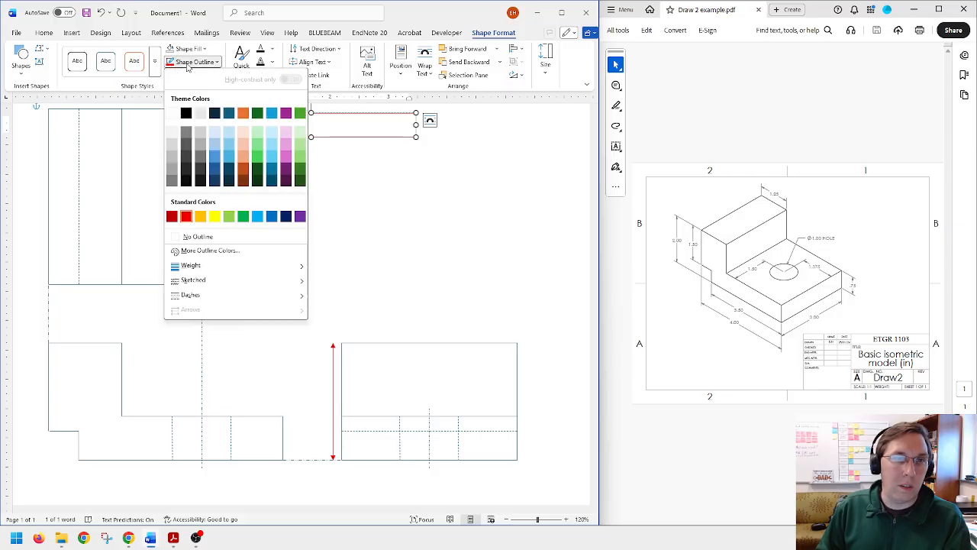
pyautogui.click(196, 237)
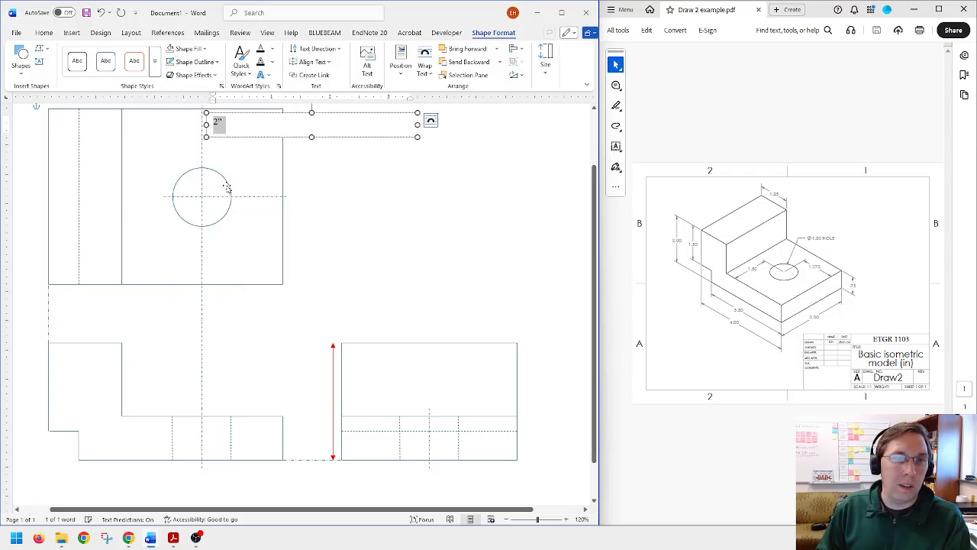
pyautogui.click(273, 49)
pyautogui.click(280, 216)
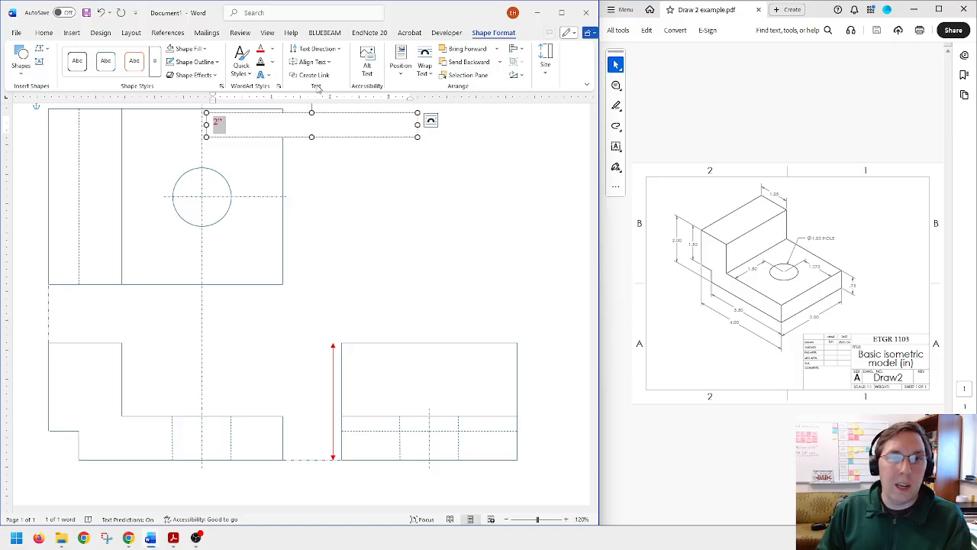
pyautogui.click(340, 51)
pyautogui.click(340, 51)
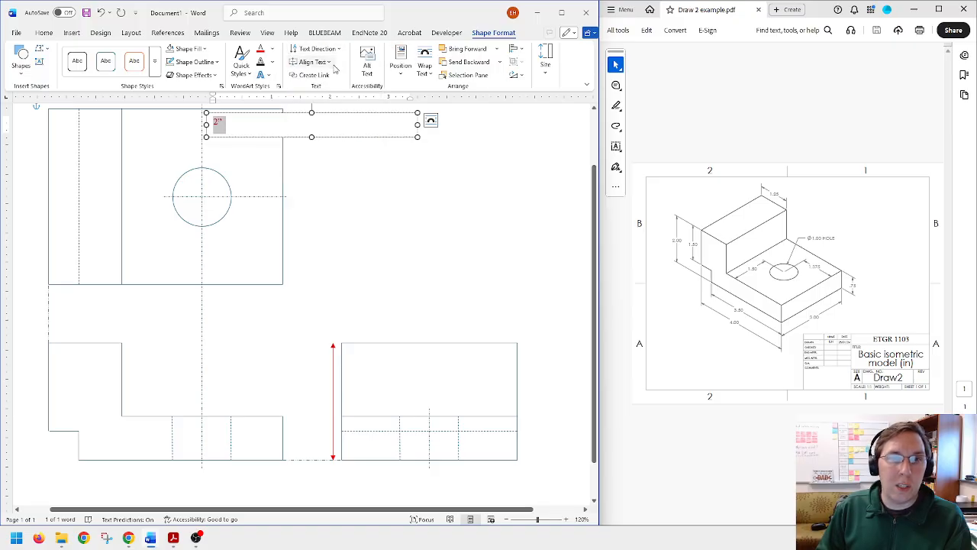
pyautogui.click(333, 67)
pyautogui.click(333, 90)
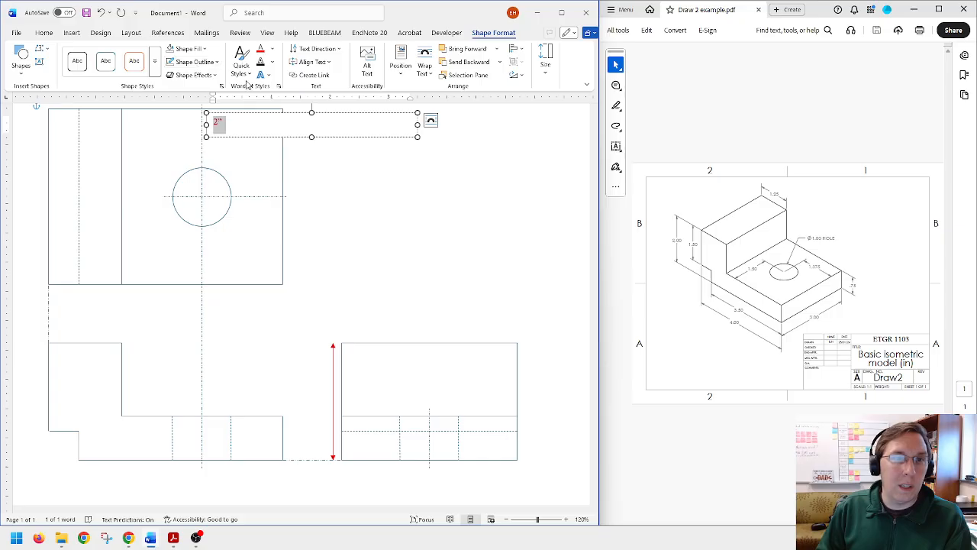
# Step: Set the 2" text's paragraph spacing after to 0 pt and center it in the text box
pyautogui.click(44, 32)
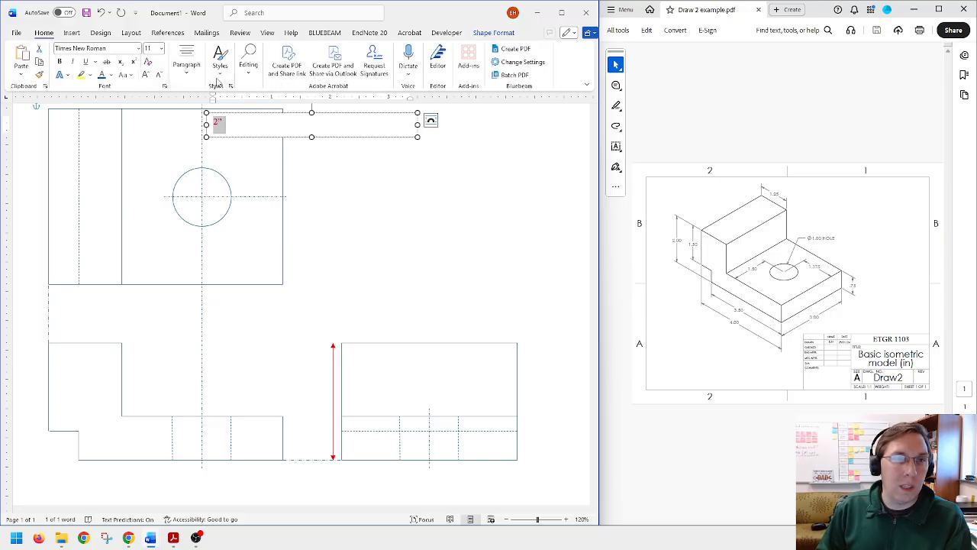
pyautogui.click(187, 75)
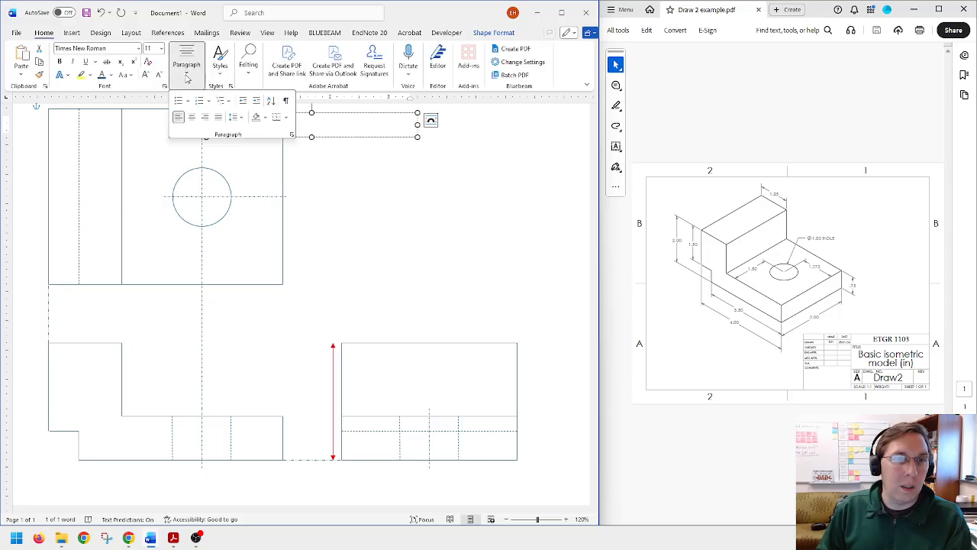
pyautogui.click(292, 135)
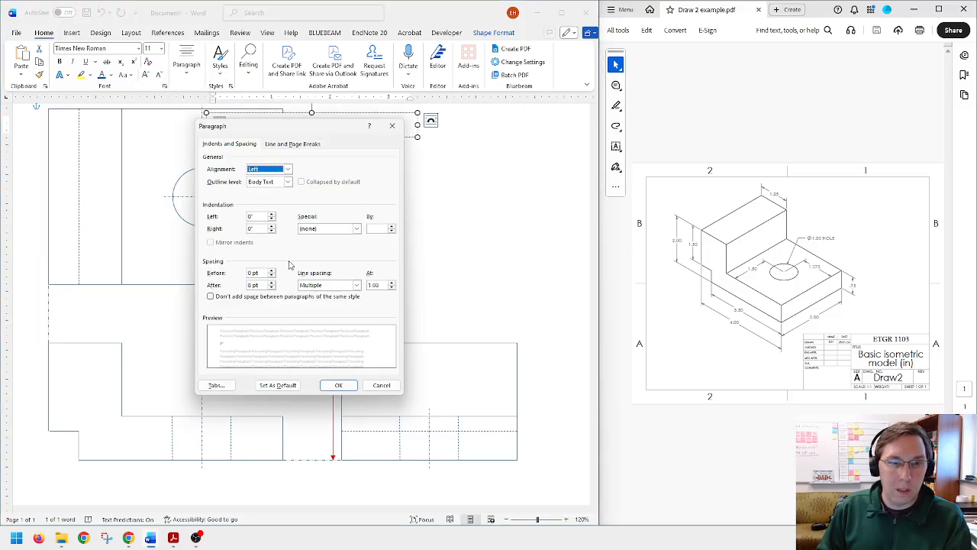
pyautogui.click(271, 288)
pyautogui.click(271, 288)
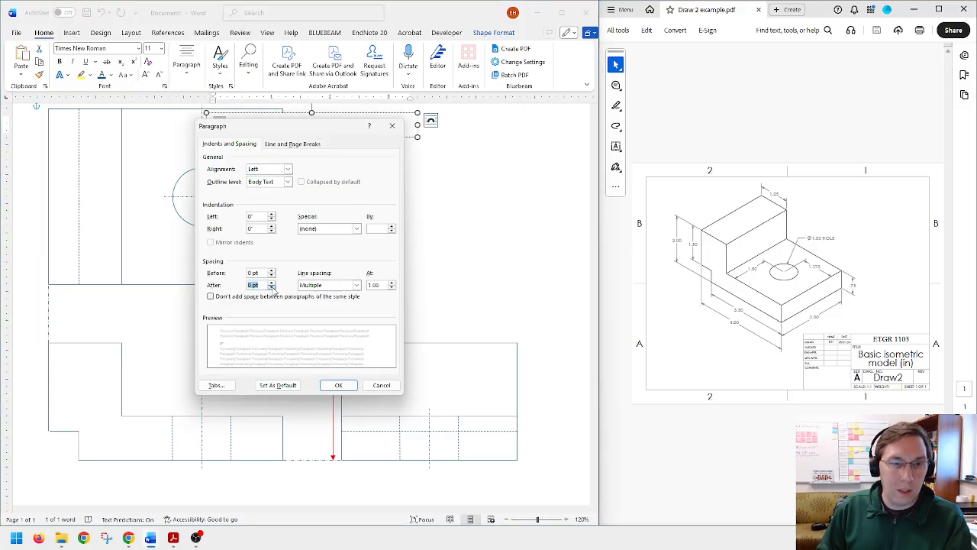
pyautogui.click(338, 385)
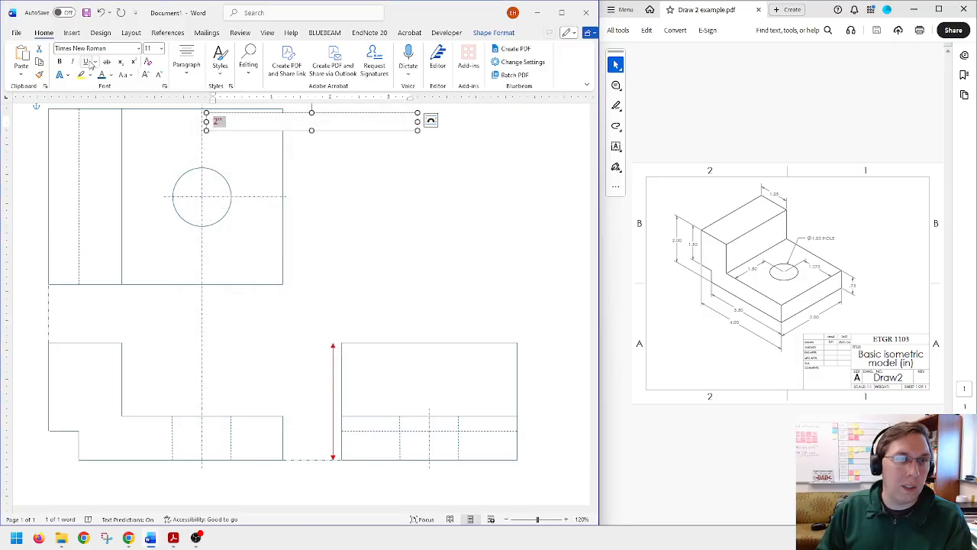
pyautogui.click(188, 75)
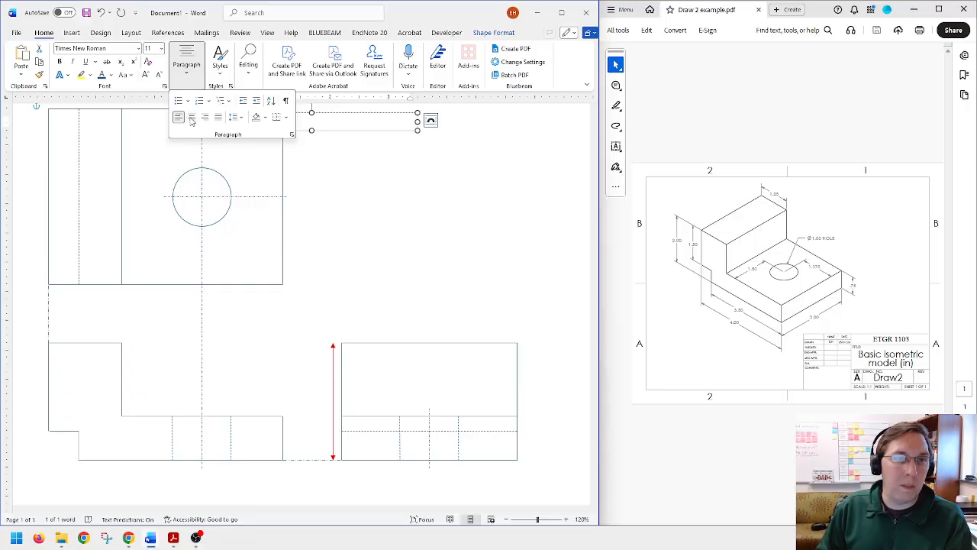
pyautogui.click(388, 122)
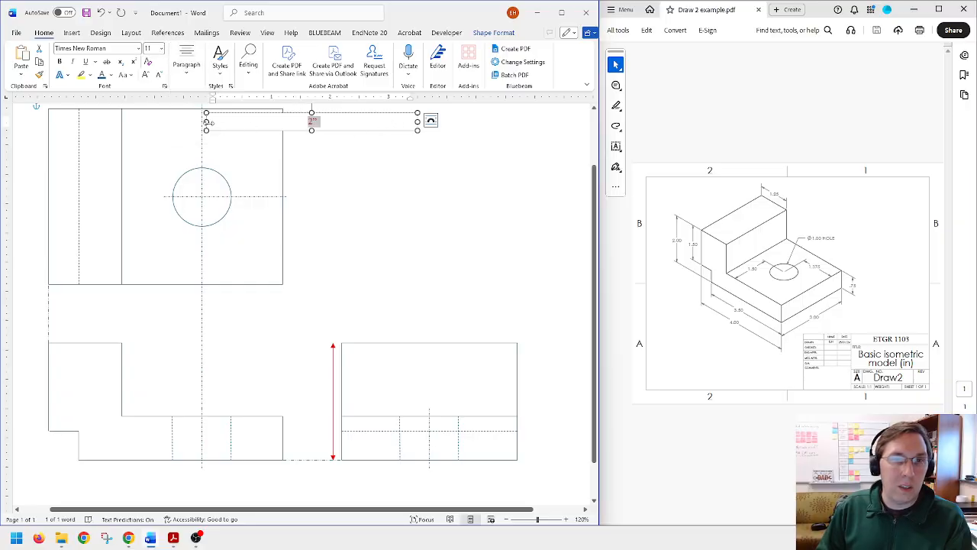
# Step: Fit the 2" text box closely around its text beside the middle of the red arrow and give it no fill
pyautogui.moveTo(206, 122); pyautogui.dragTo(327, 393)
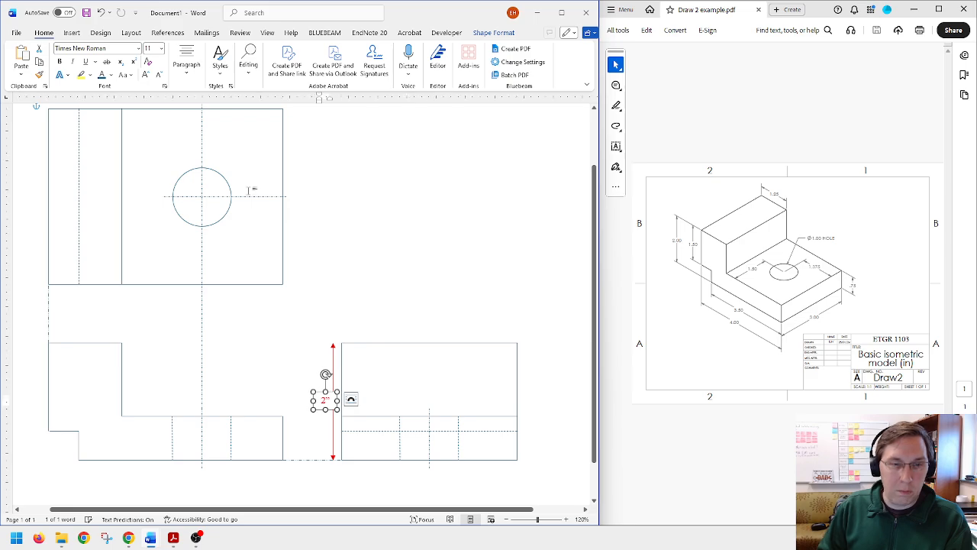
pyautogui.click(493, 32)
pyautogui.click(189, 49)
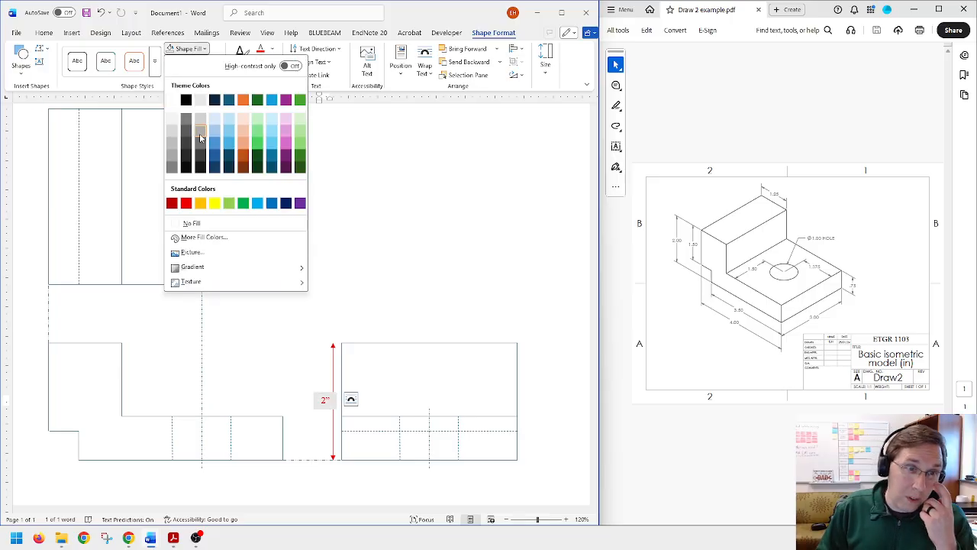
pyautogui.click(200, 222)
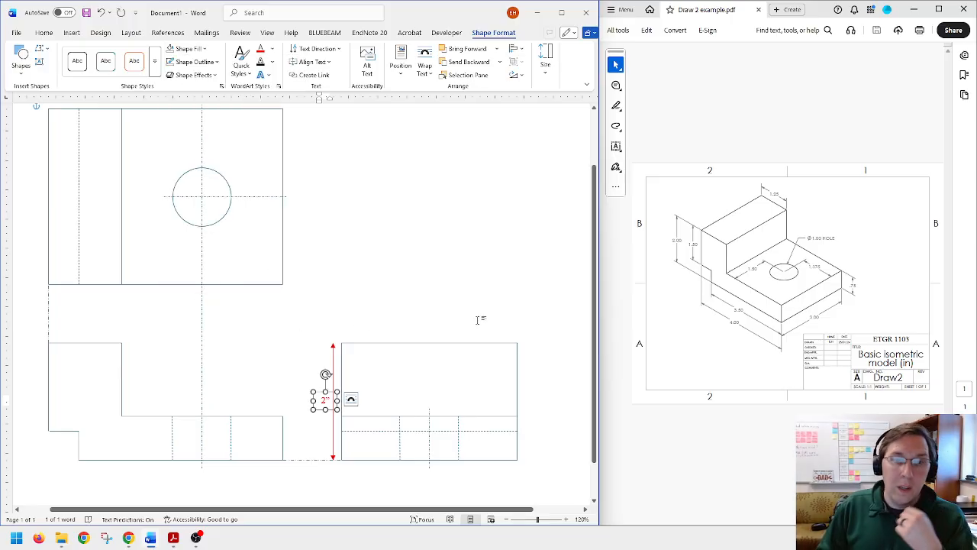
pyautogui.click(370, 330)
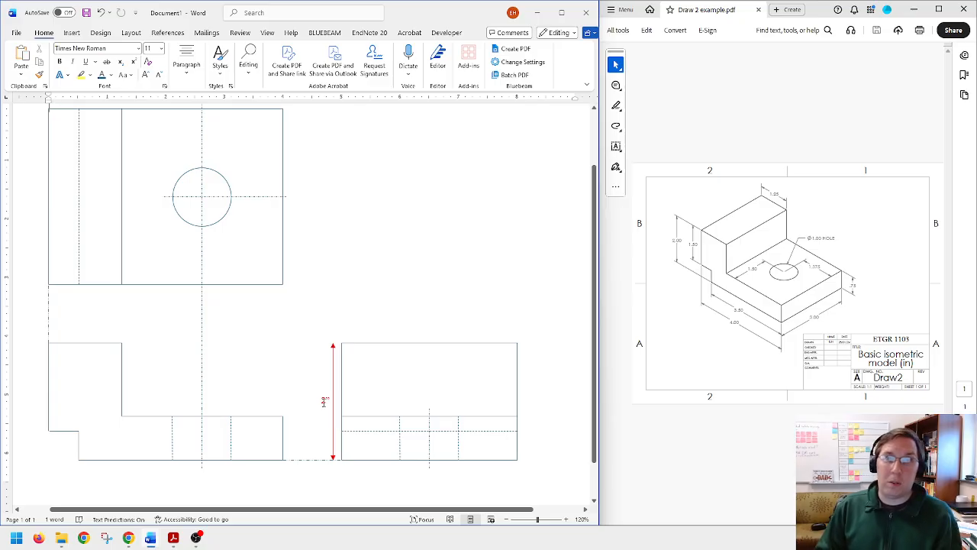
# Step: Check the height and width of the top view's outer rectangle
pyautogui.scroll(2, 362, 313)
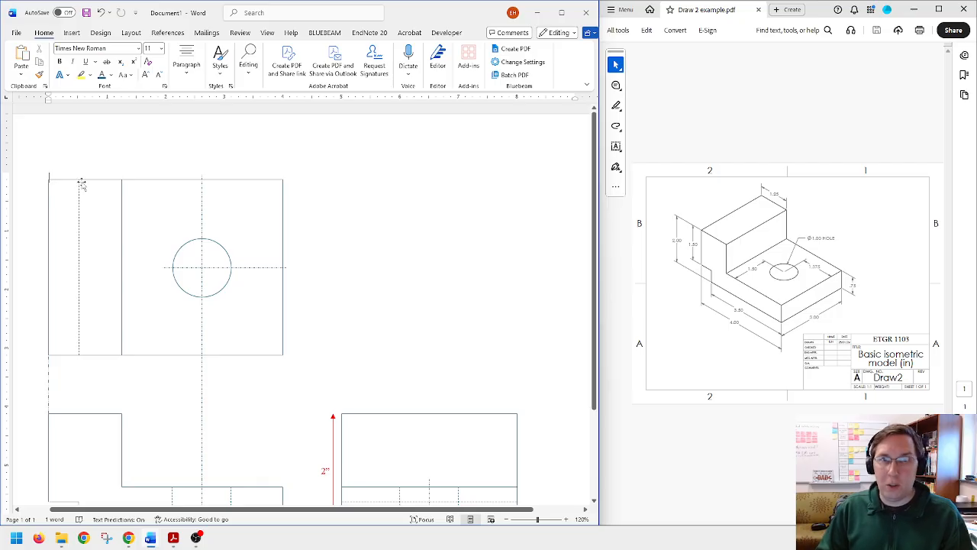
pyautogui.scroll(-1, 62, 186)
pyautogui.scroll(-1, 62, 186)
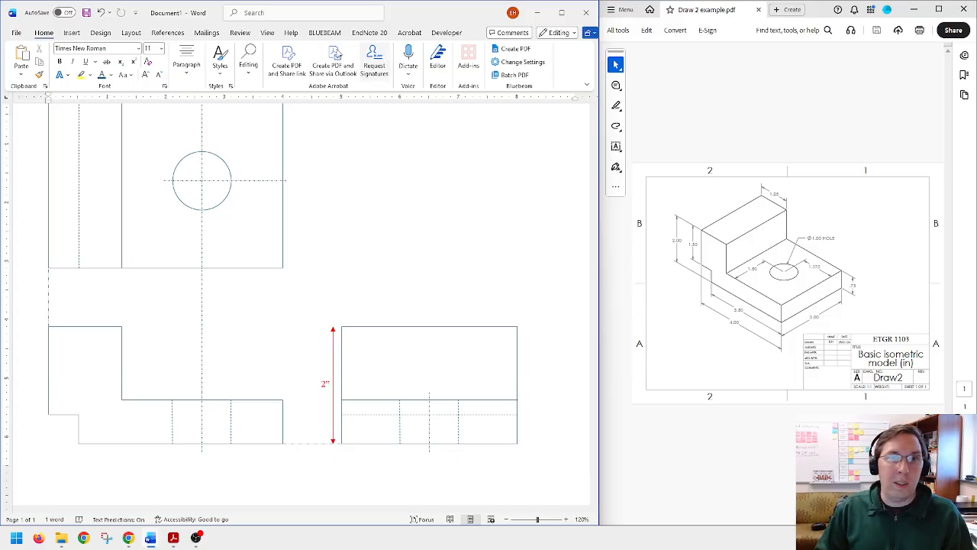
pyautogui.click(74, 35)
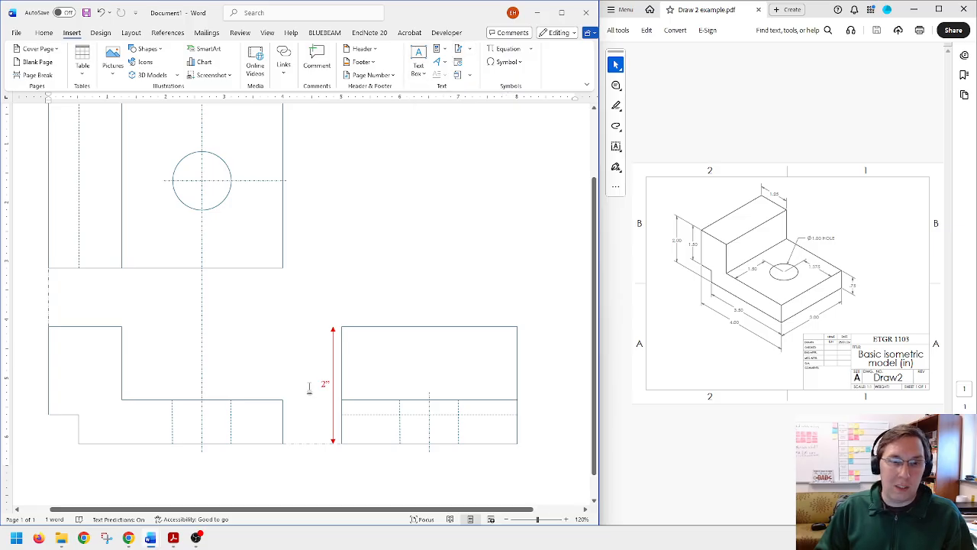
pyautogui.scroll(1, 394, 256)
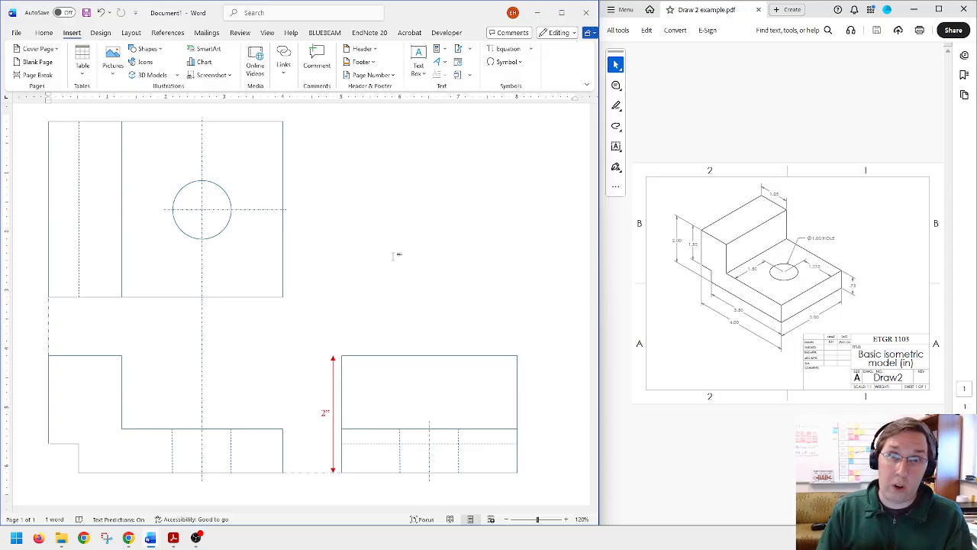
pyautogui.click(281, 150)
pyautogui.click(493, 33)
pyautogui.click(546, 73)
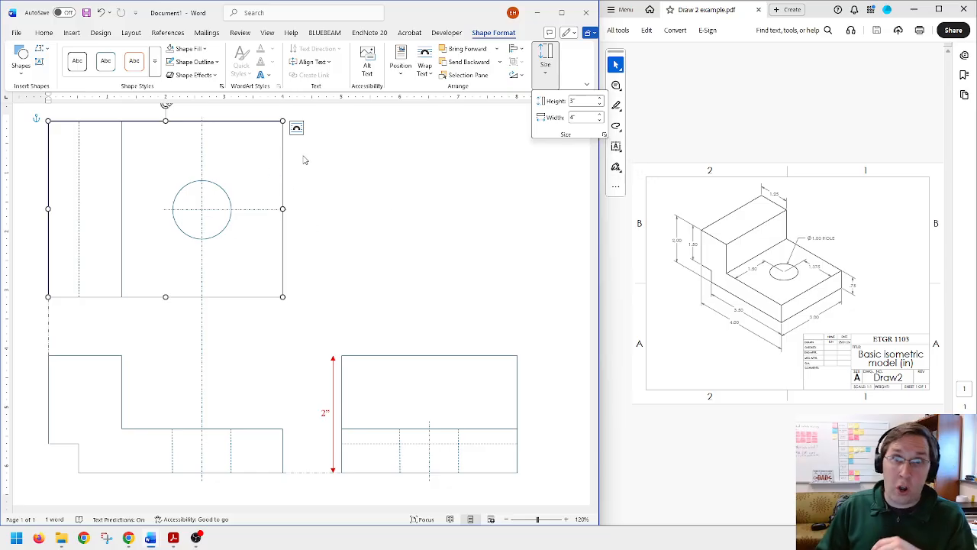
pyautogui.click(348, 187)
pyautogui.click(337, 201)
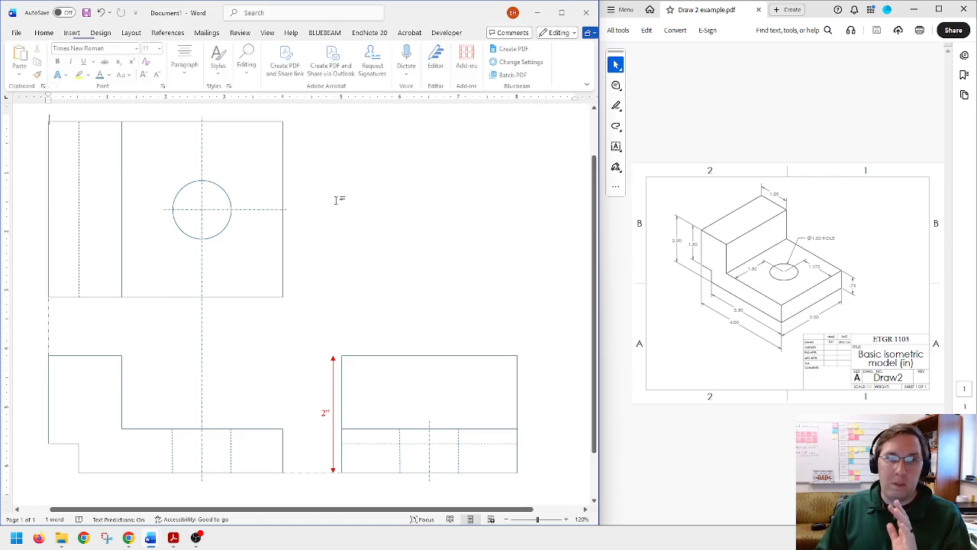